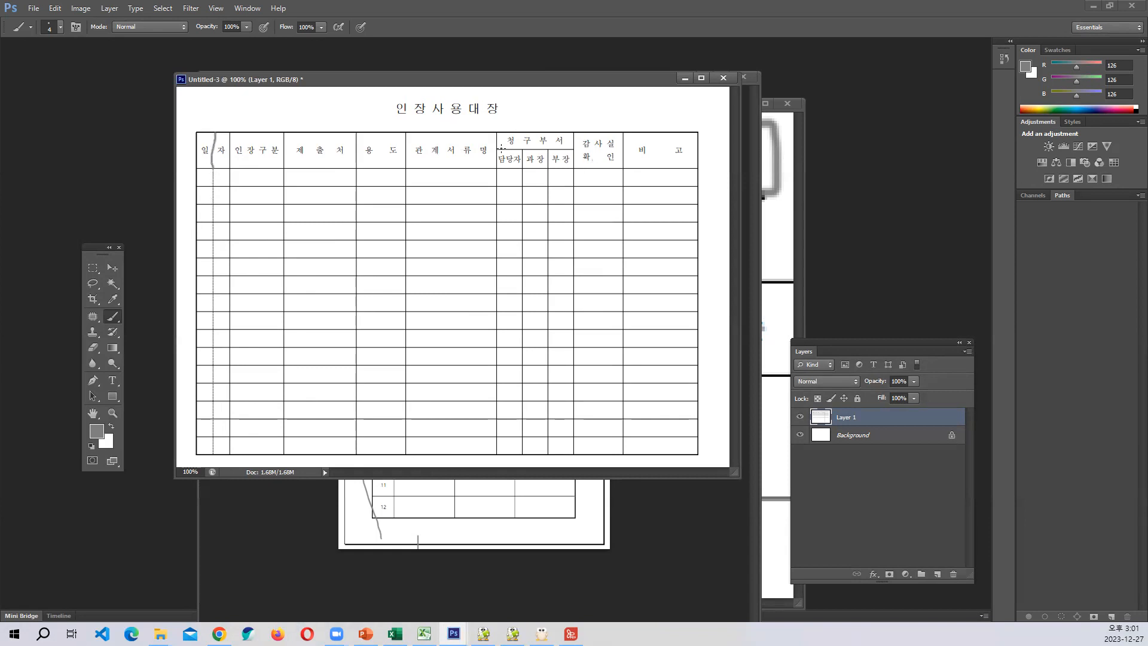
# Brush a dividing line and short vertical marks through the 인장사용대장 form's header row and circle its column headings
pyautogui.moveTo(492, 149); pyautogui.dragTo(190, 152)
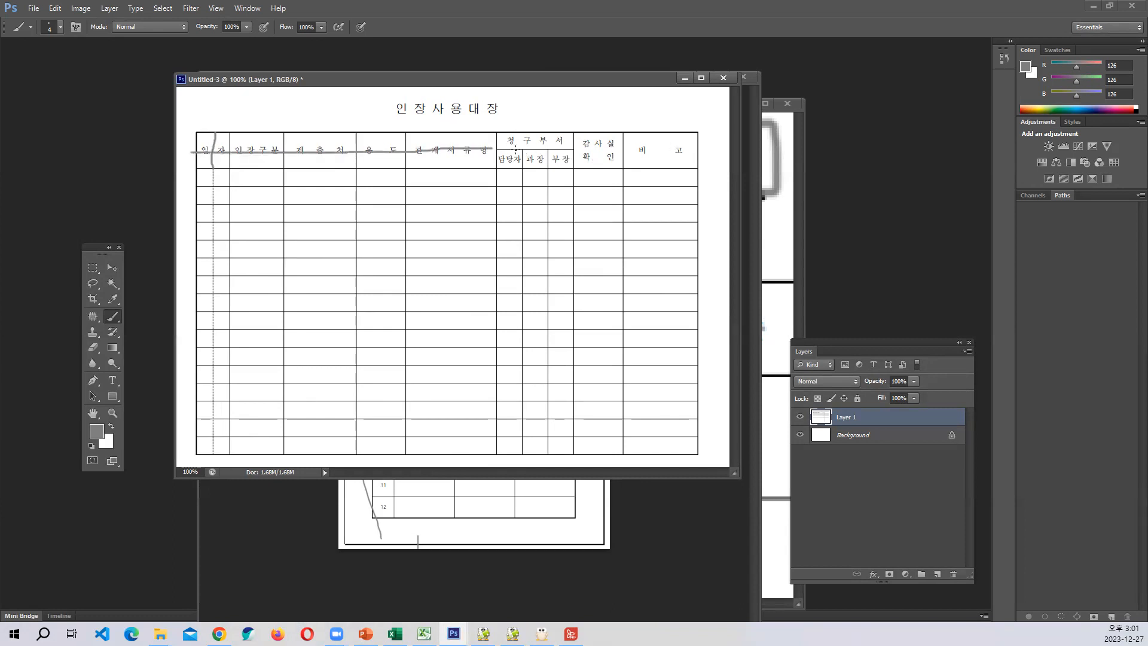
pyautogui.moveTo(542, 150); pyautogui.dragTo(726, 148)
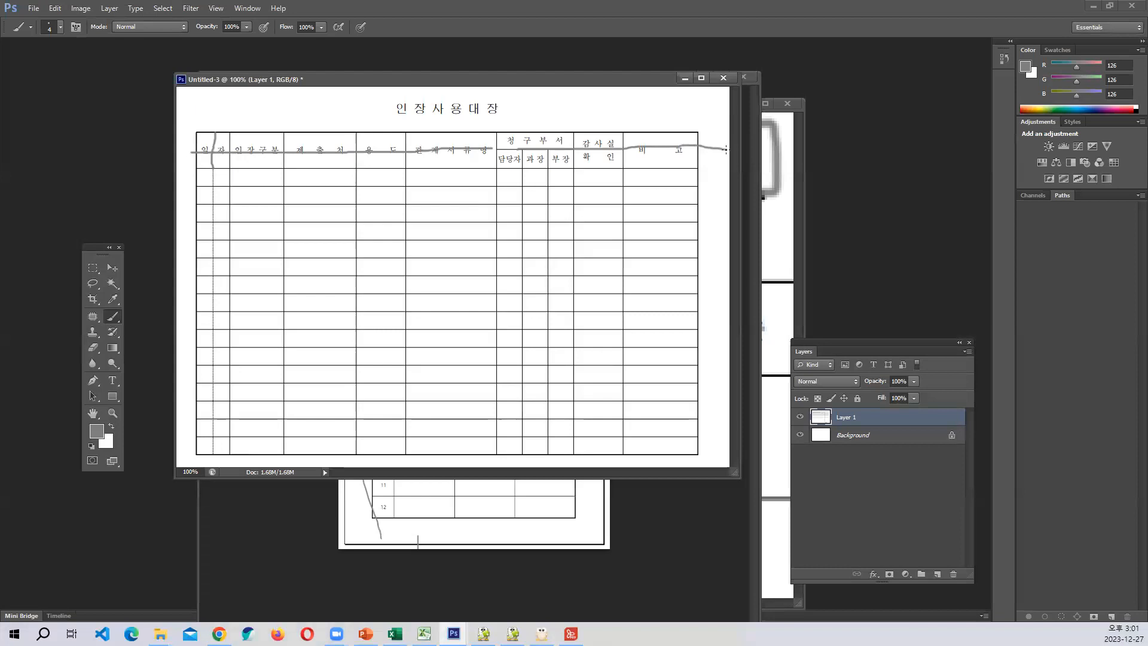
pyautogui.moveTo(519, 151)
pyautogui.mouseDown()
pyautogui.moveTo(521, 129)
pyautogui.moveTo(549, 129)
pyautogui.mouseUp()
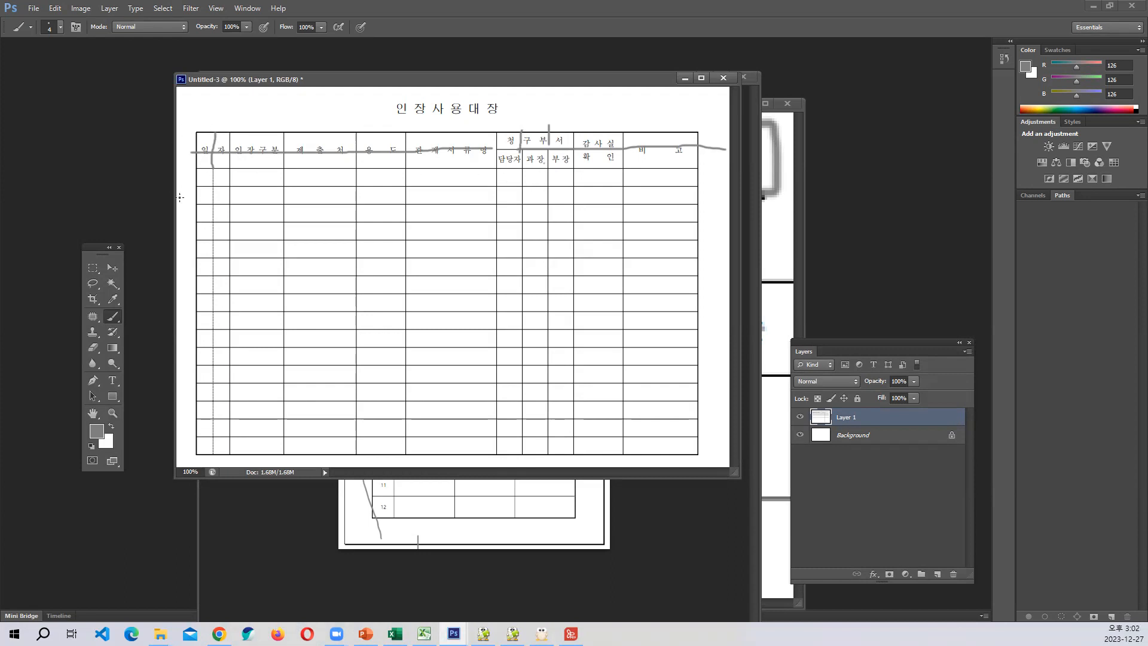
pyautogui.moveTo(202, 133)
pyautogui.mouseDown()
pyautogui.moveTo(190, 167)
pyautogui.moveTo(230, 170)
pyautogui.moveTo(228, 132)
pyautogui.moveTo(263, 170)
pyautogui.mouseUp()
pyautogui.moveTo(311, 140)
pyautogui.mouseDown()
pyautogui.moveTo(294, 167)
pyautogui.moveTo(348, 139)
pyautogui.moveTo(368, 176)
pyautogui.moveTo(397, 139)
pyautogui.moveTo(357, 149)
pyautogui.moveTo(370, 162)
pyautogui.mouseUp()
pyautogui.moveTo(441, 162)
pyautogui.mouseDown()
pyautogui.moveTo(464, 132)
pyautogui.moveTo(440, 158)
pyautogui.mouseUp()
# Move the reference form's window out of view and switch to the blank Sheet2 of the Excel workbook
pyautogui.moveTo(537, 81); pyautogui.dragTo(1147, 97)
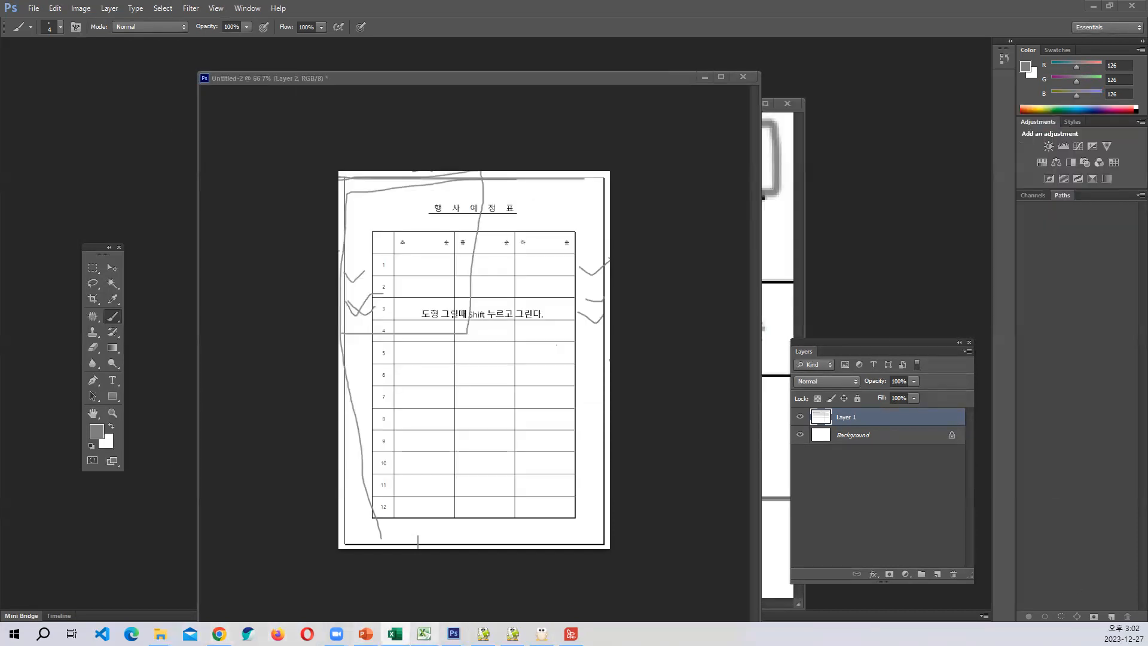
pyautogui.click(424, 633)
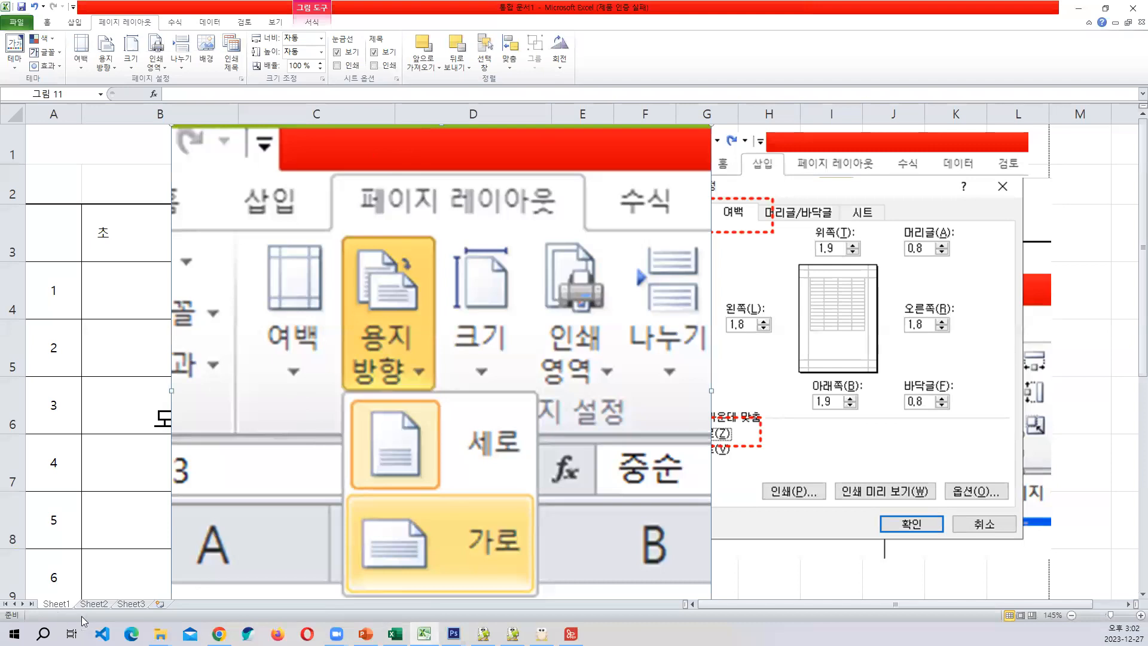
pyautogui.click(95, 604)
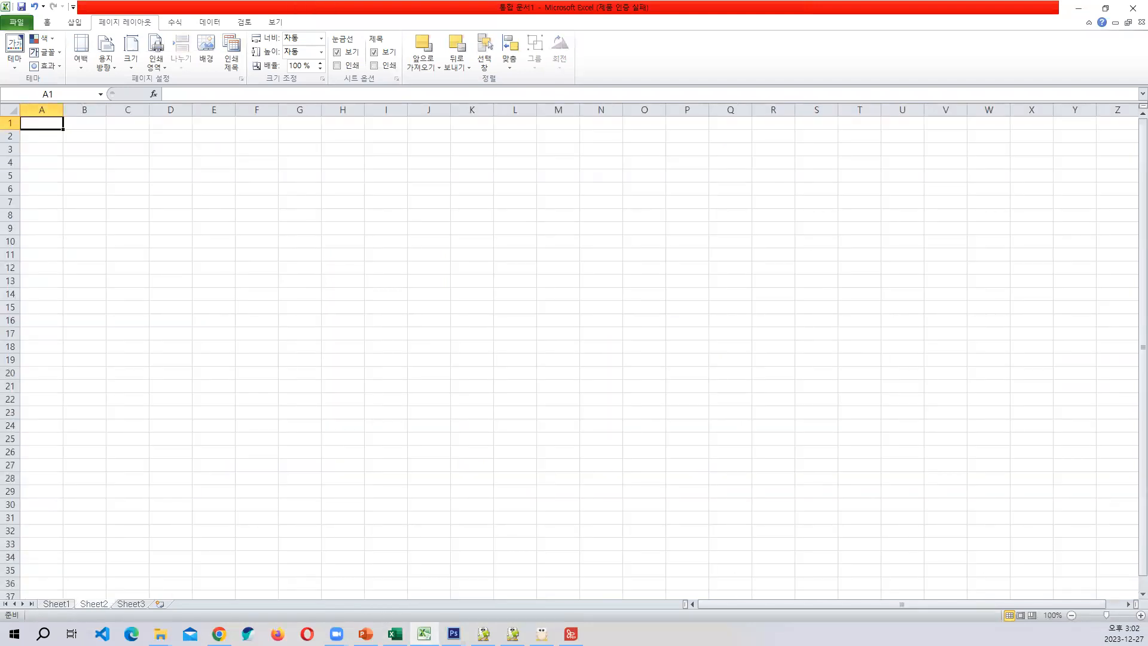
# Set the page orientation of Sheet2 to landscape (가로)
pyautogui.moveTo(47, 124); pyautogui.dragTo(75, 136)
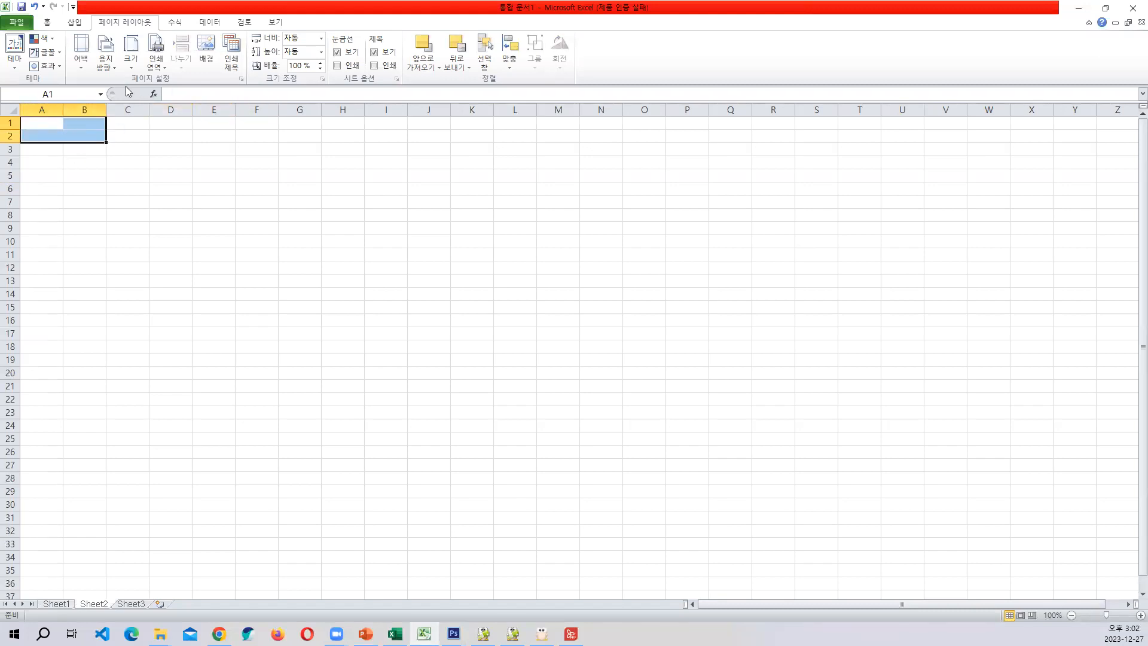
pyautogui.moveTo(220, 214); pyautogui.dragTo(182, 203)
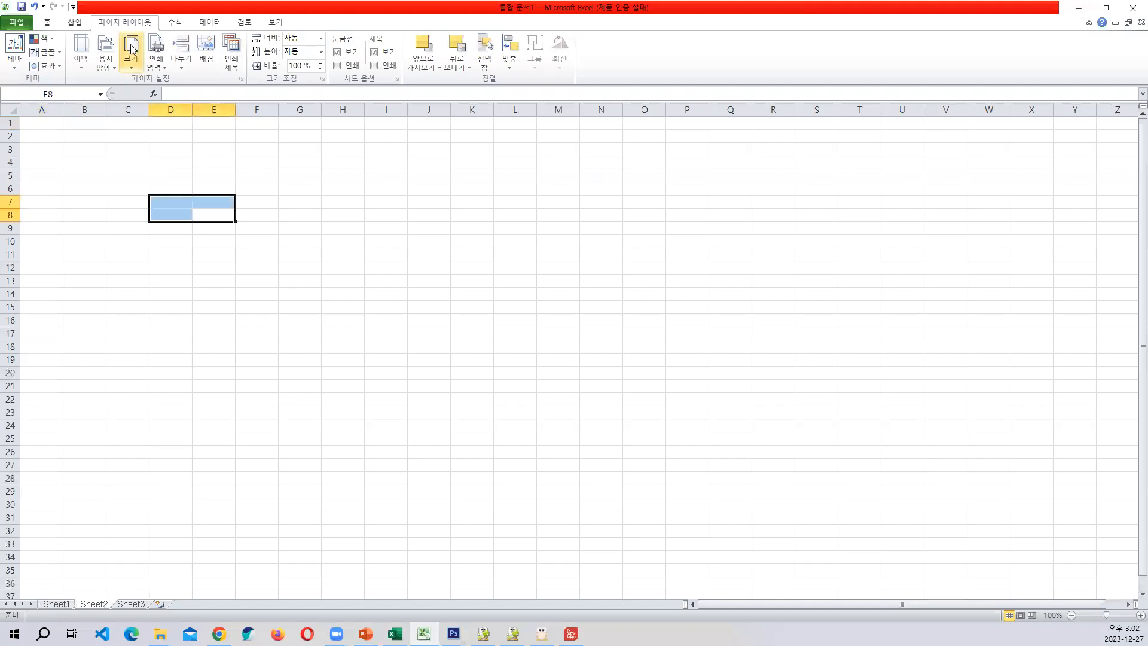
pyautogui.doubleClick(129, 23)
pyautogui.doubleClick(130, 24)
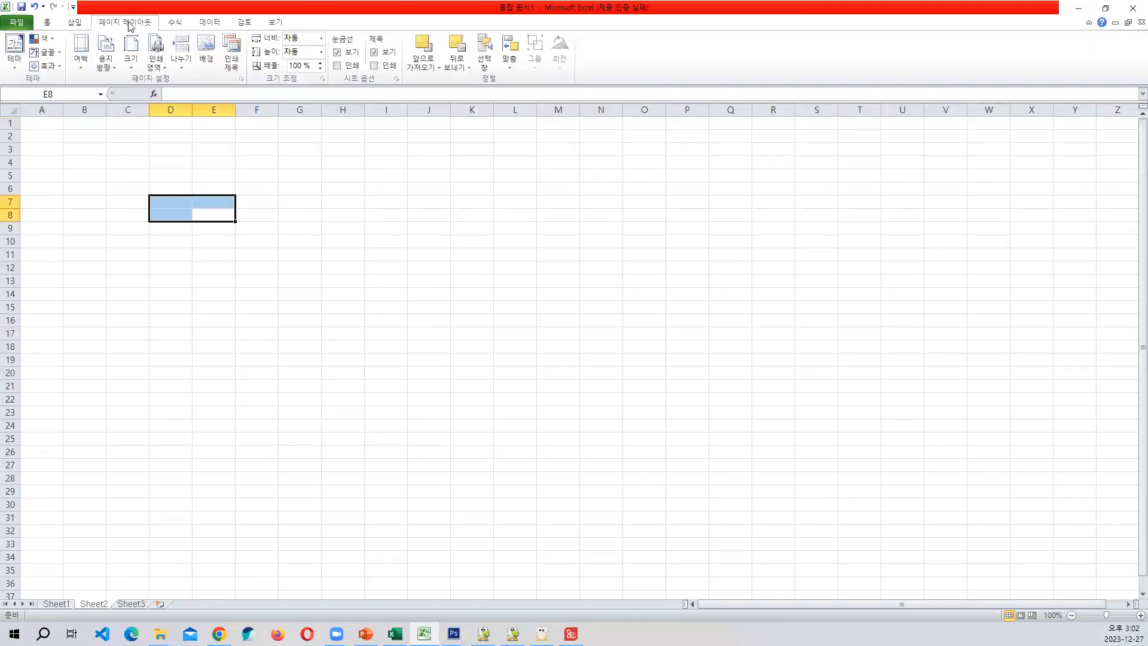
pyautogui.click(106, 67)
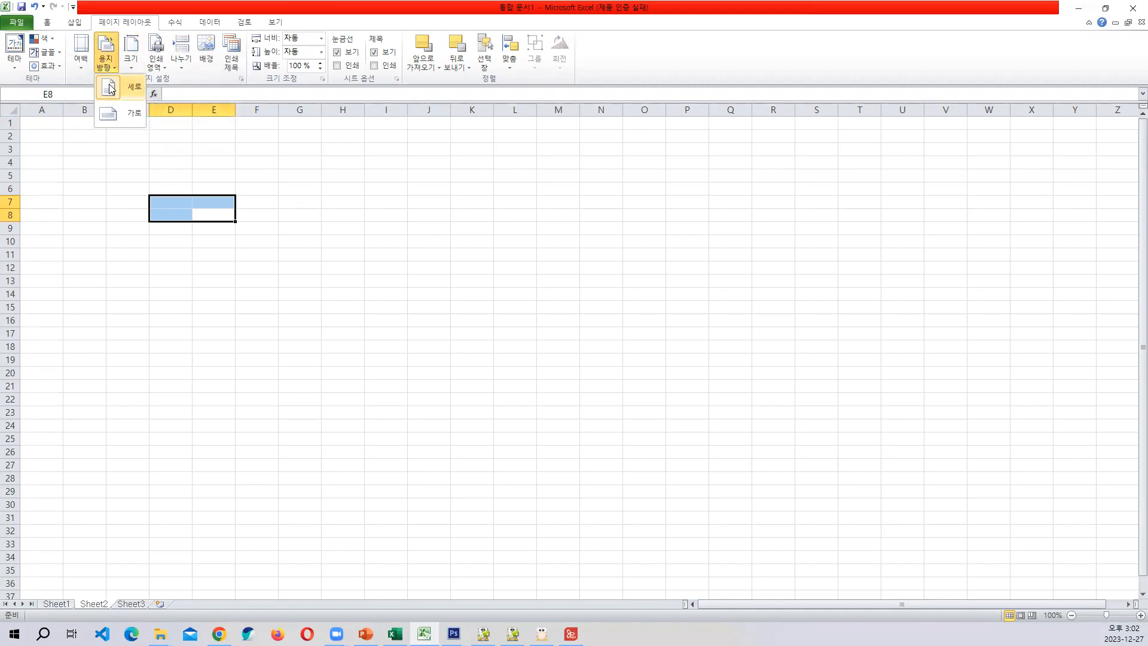
pyautogui.click(117, 115)
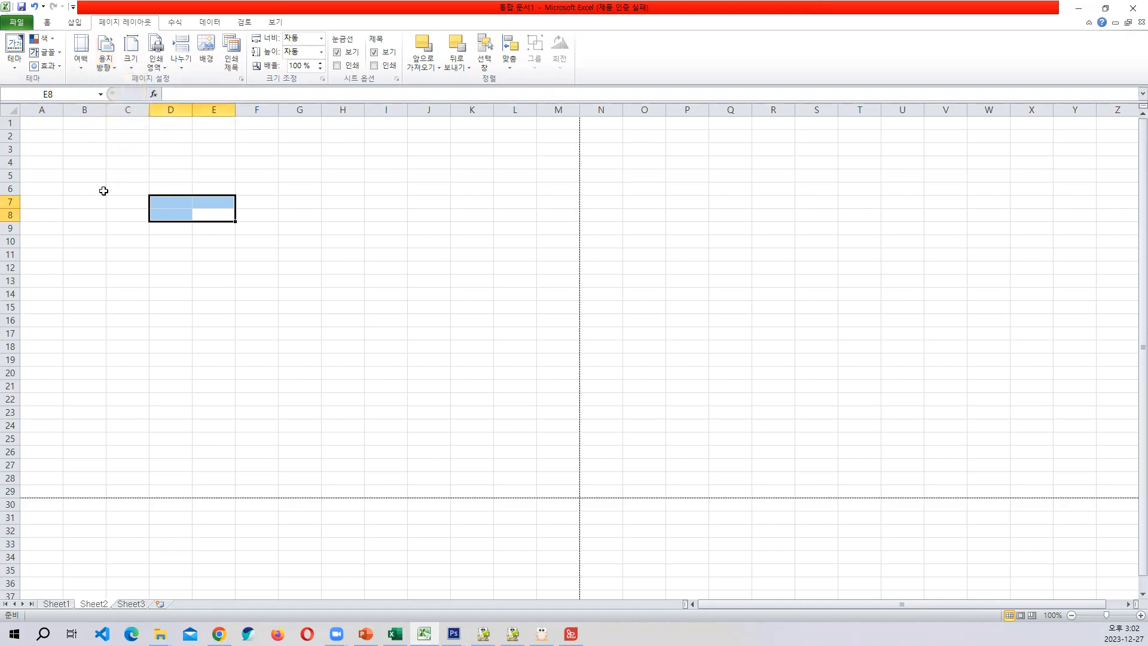
# Merge and center cells A1:B2 and enter the heading 일자
pyautogui.click(39, 122)
pyautogui.moveTo(65, 125); pyautogui.dragTo(77, 135)
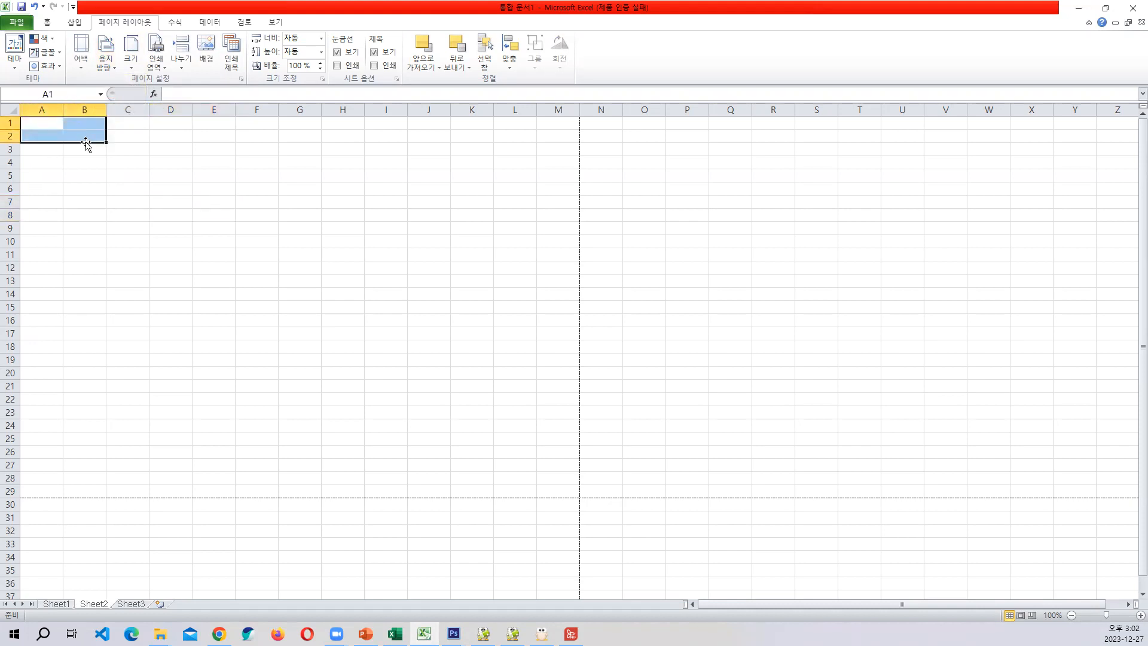
pyautogui.click(47, 22)
pyautogui.click(359, 61)
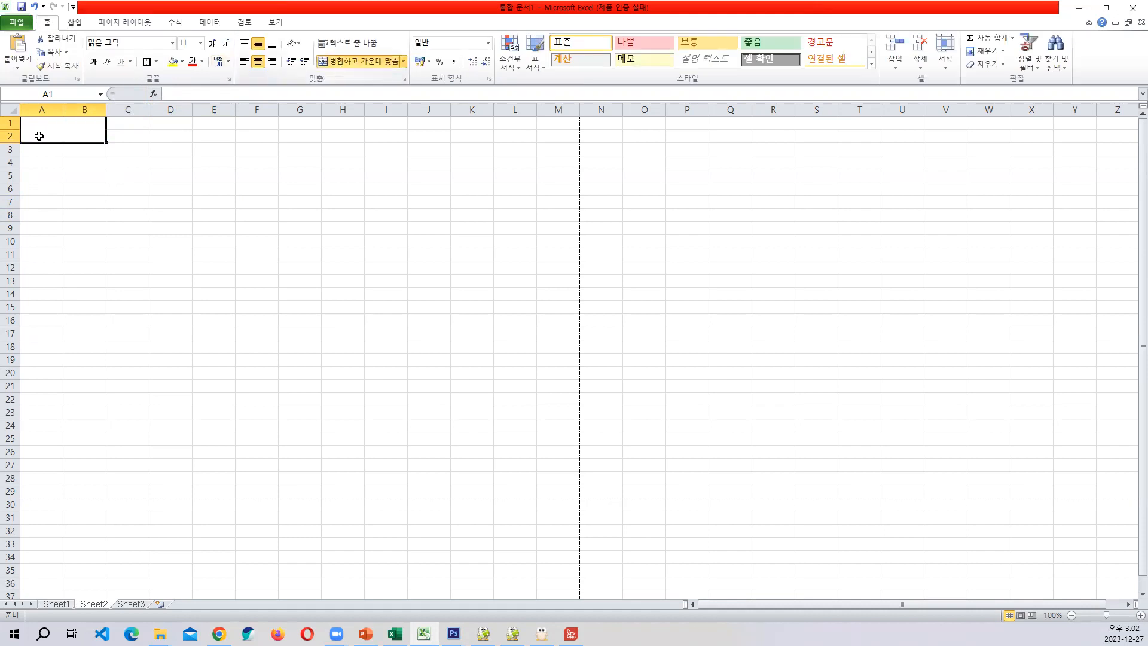
pyautogui.write('일자')
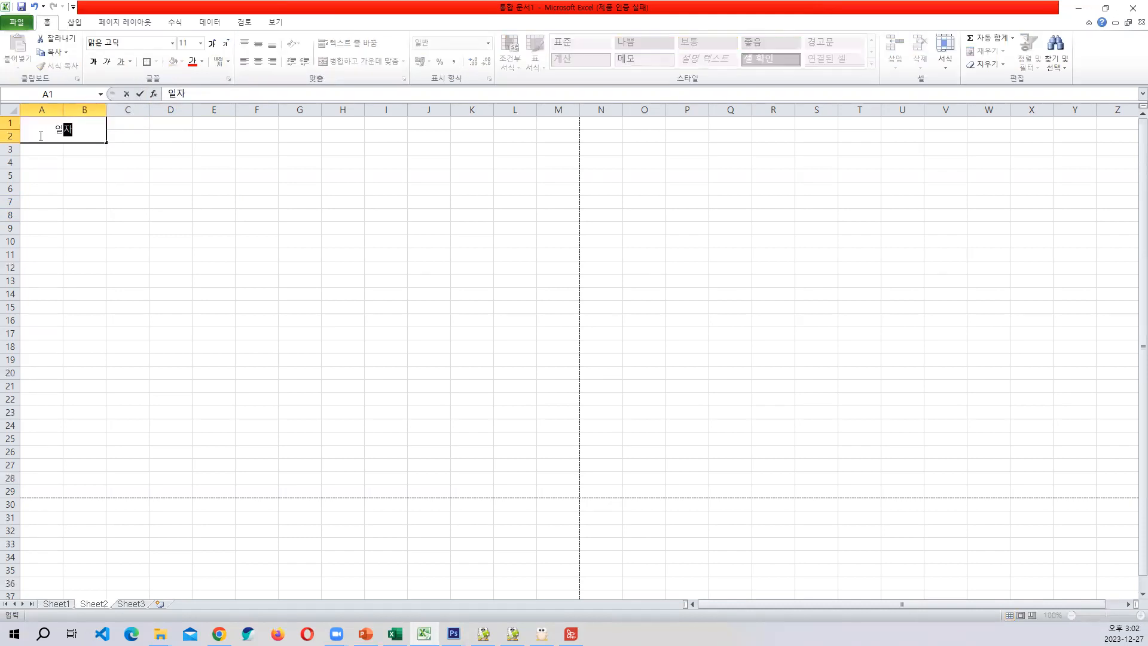
pyautogui.press('Return')
# Merge and center cells C1:C2 and enter the heading 인장구분
pyautogui.moveTo(130, 125); pyautogui.dragTo(129, 138)
pyautogui.click(345, 64)
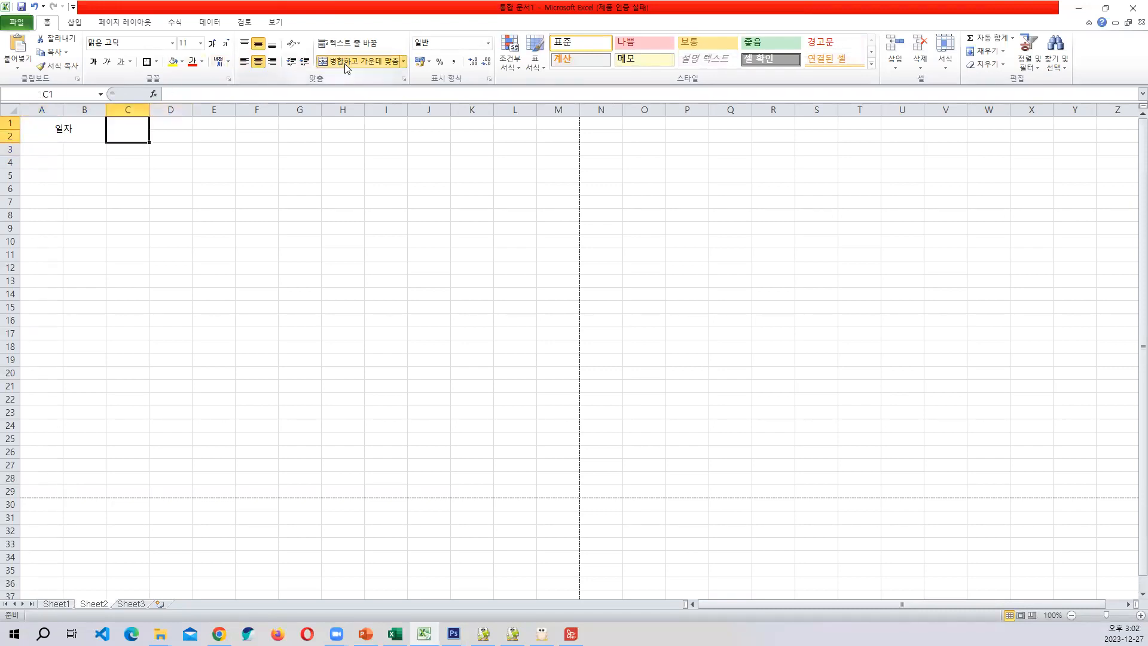
pyautogui.write('이ㄴ장')
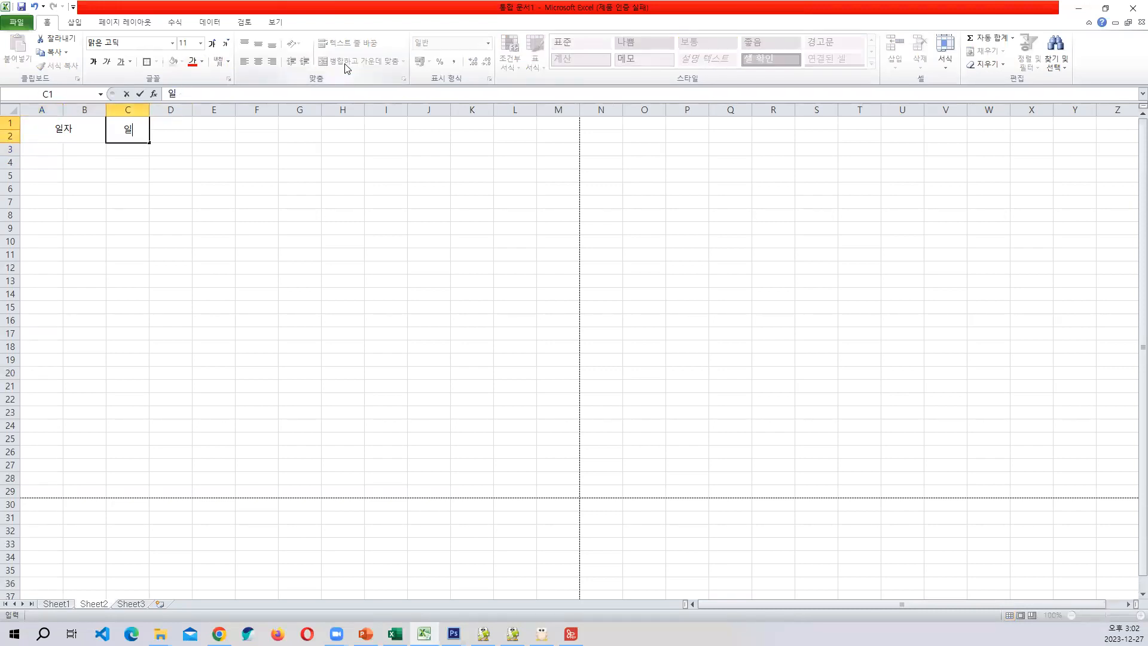
pyautogui.write('구분')
pyautogui.press('Return')
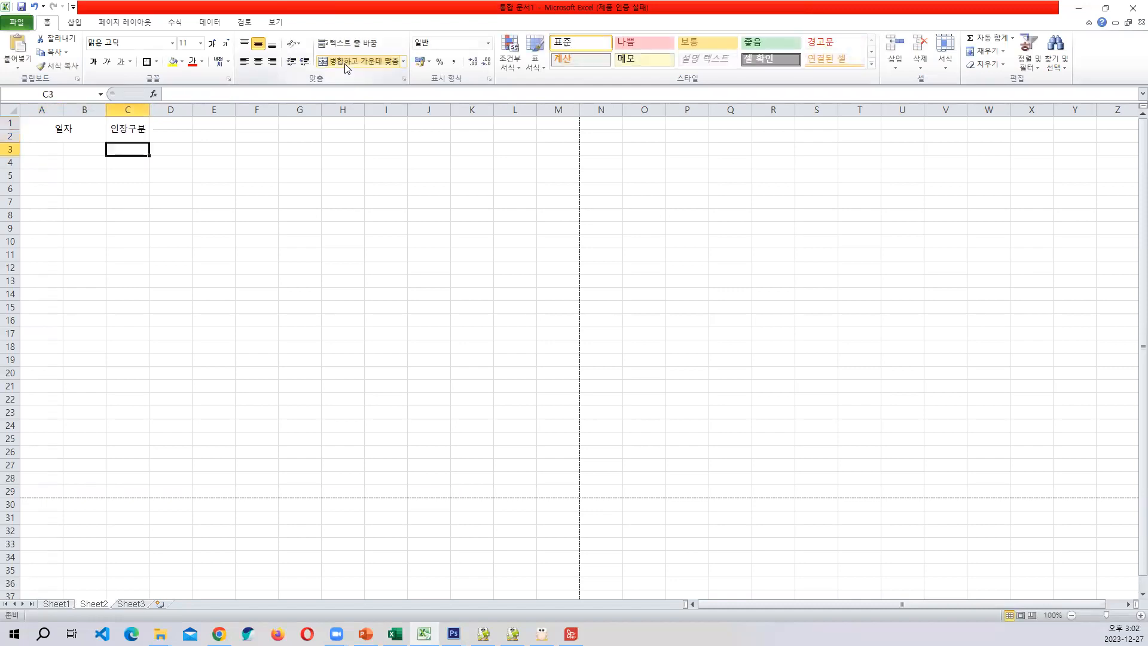
# Merge and center cells D1:D2 and enter the heading 제출처
pyautogui.scroll(1, 149, 201)
pyautogui.moveTo(189, 125); pyautogui.dragTo(189, 142)
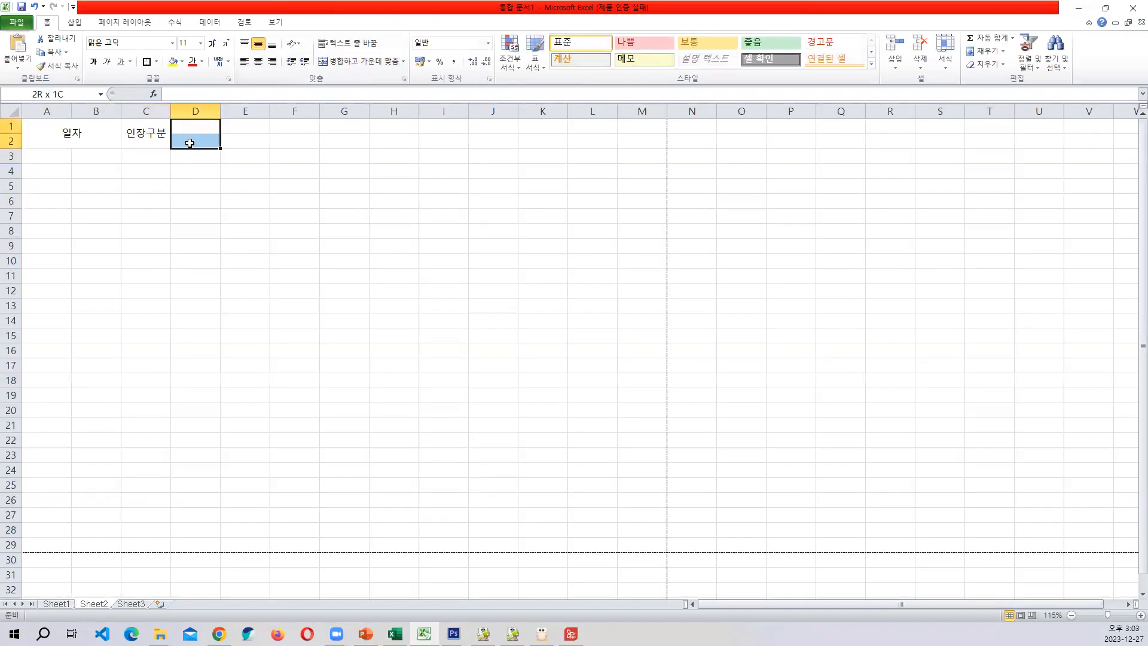
pyautogui.click(346, 62)
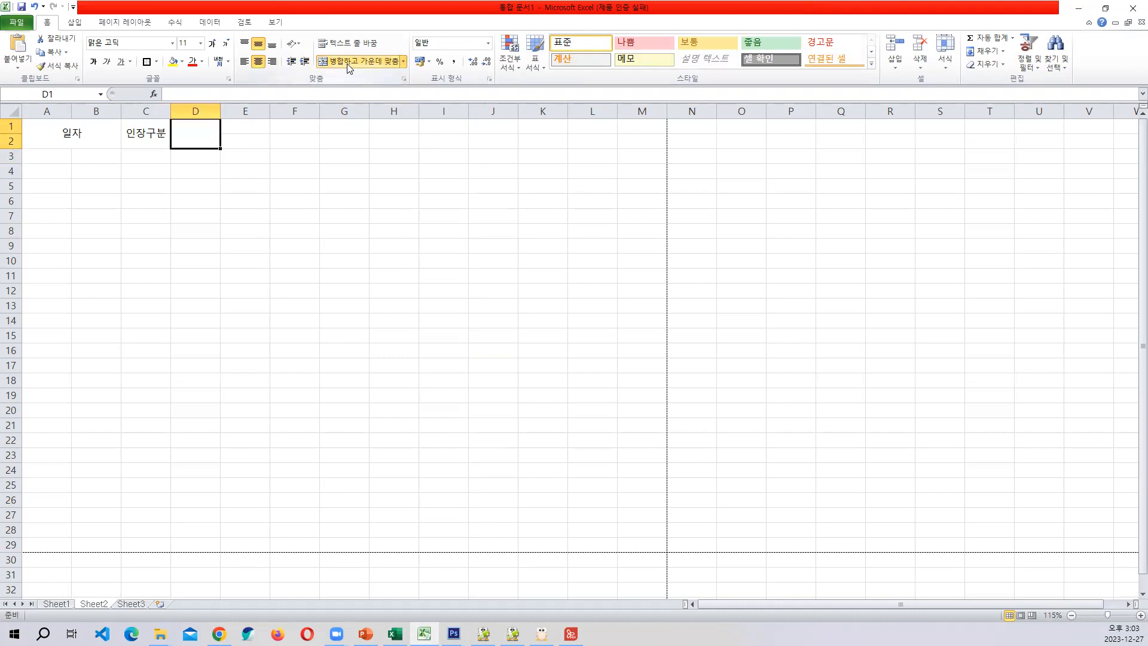
pyautogui.write('제출처')
pyautogui.press('Return')
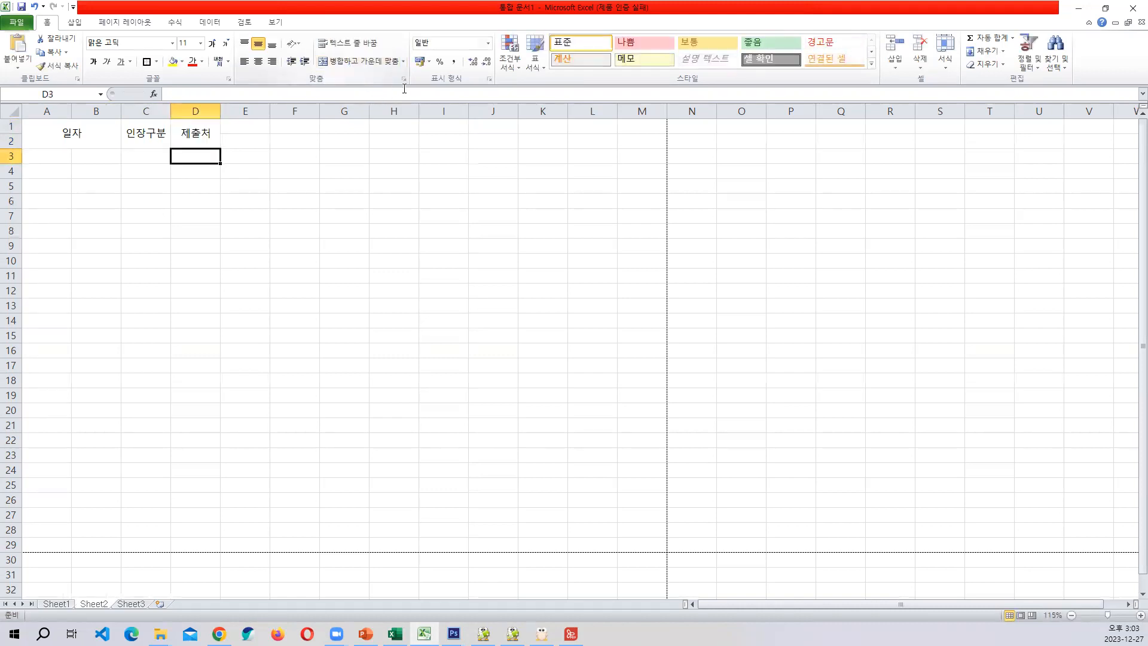
# Merge and center cells E1:E2 and enter the heading 용도
pyautogui.moveTo(251, 123); pyautogui.dragTo(254, 138)
pyautogui.click(358, 62)
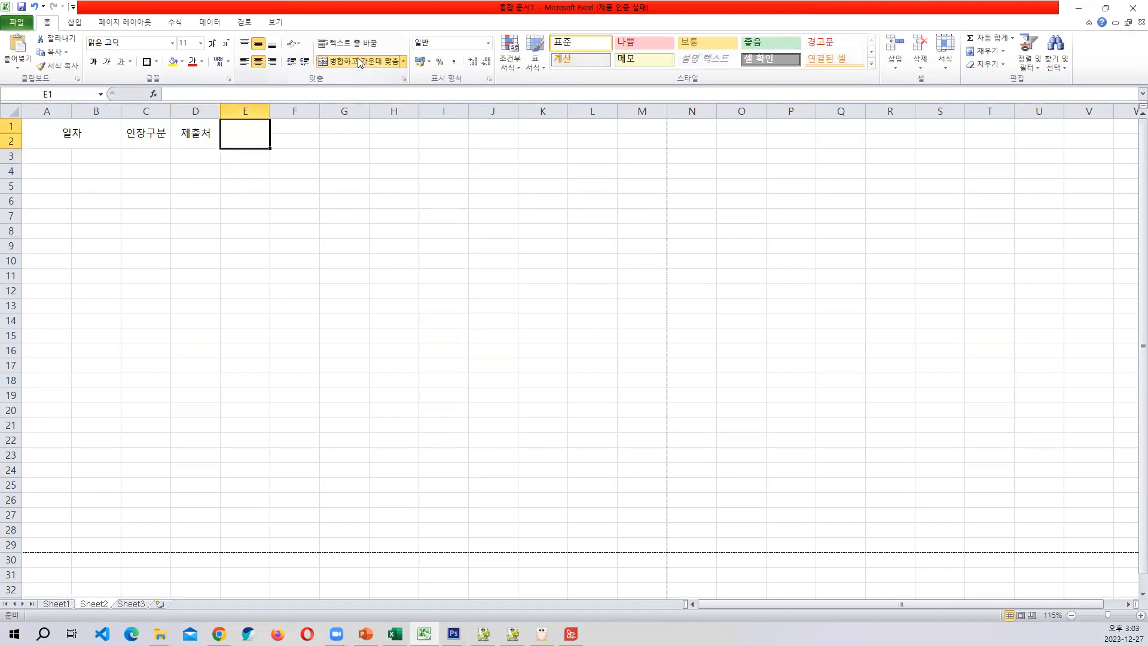
pyautogui.write('용도')
pyautogui.press('Return')
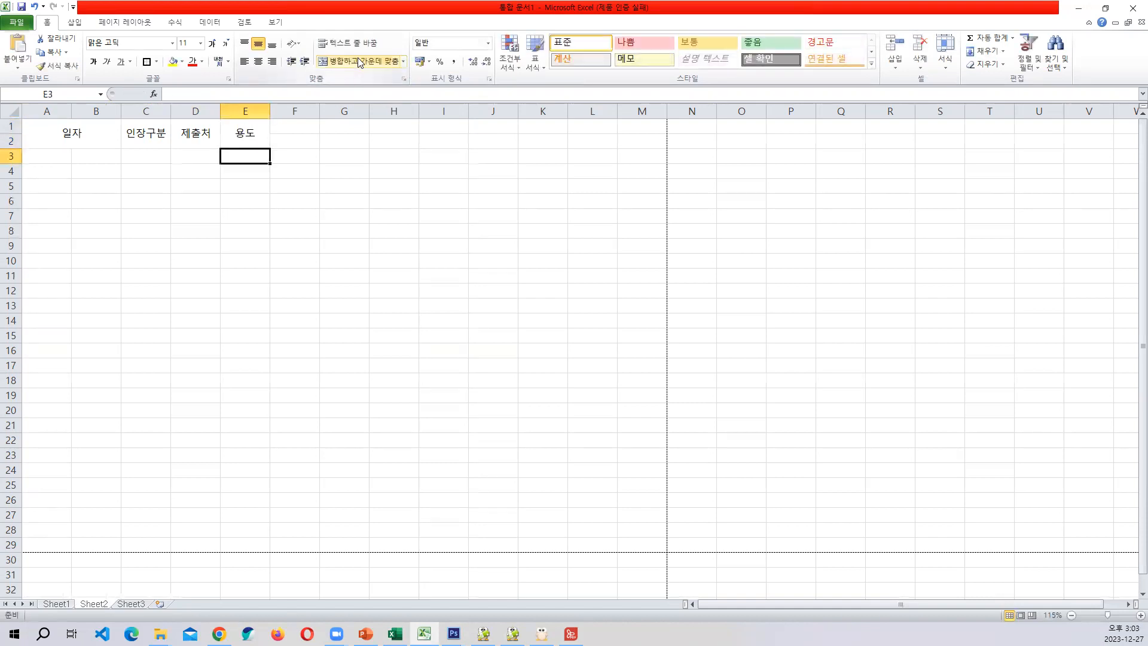
# Merge and center cells F1:F2 and enter the heading 관계서류명
pyautogui.moveTo(295, 127); pyautogui.dragTo(296, 141)
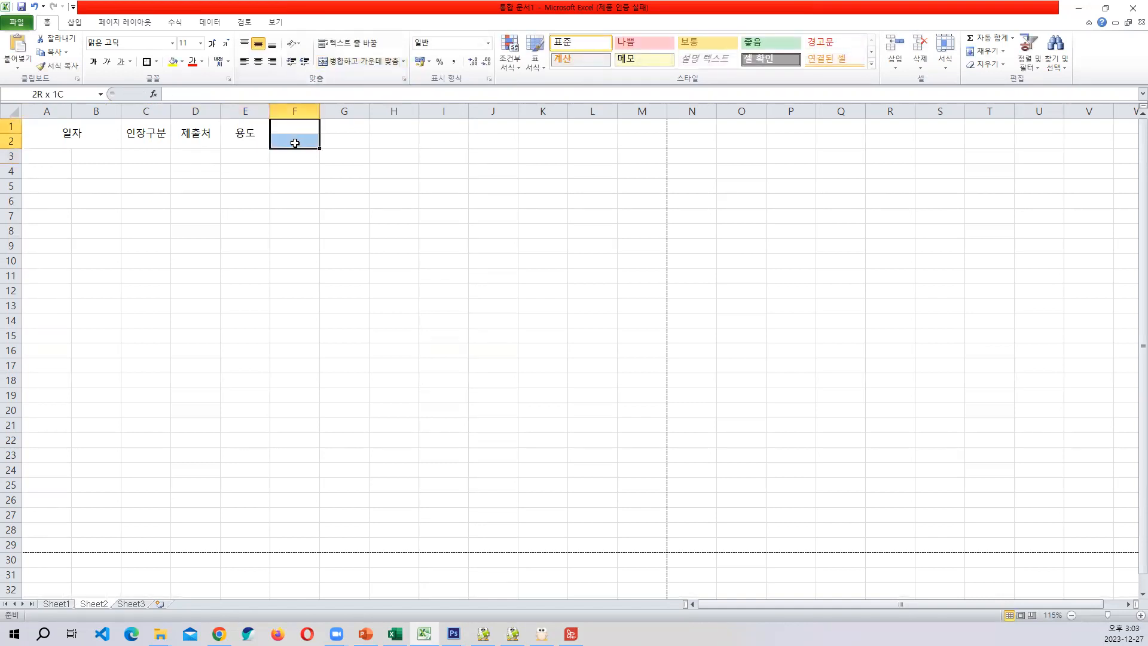
pyautogui.click(339, 61)
pyautogui.write('관계')
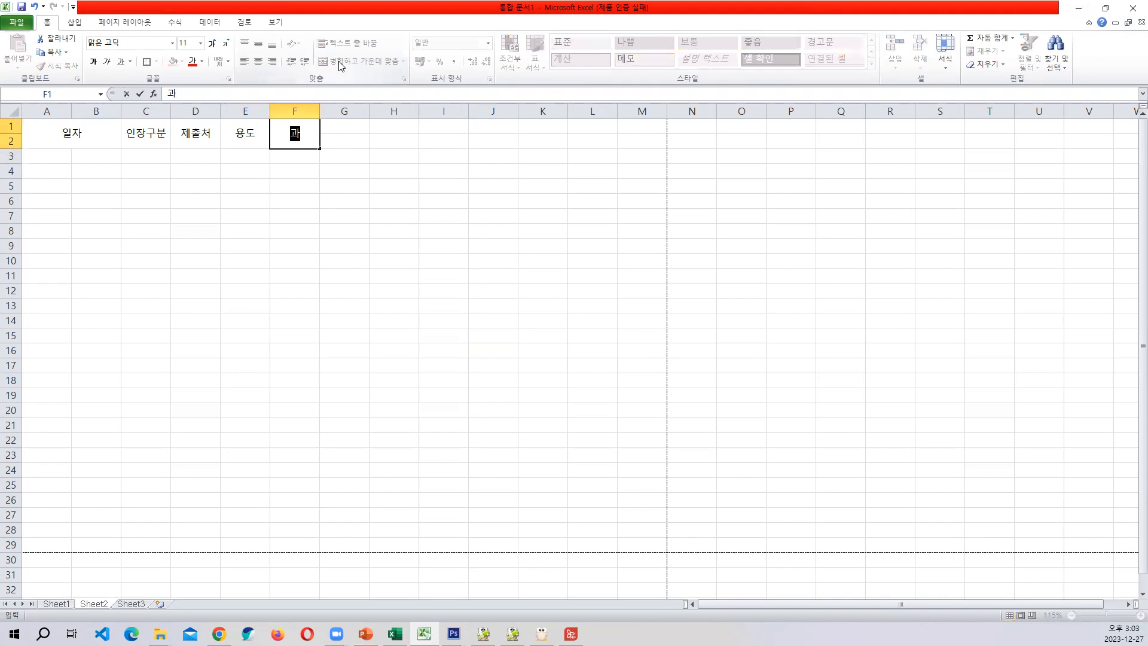
pyautogui.write('서루')
pyautogui.press('BackSpace')
pyautogui.write('류며ㅇ')
pyautogui.press('Return')
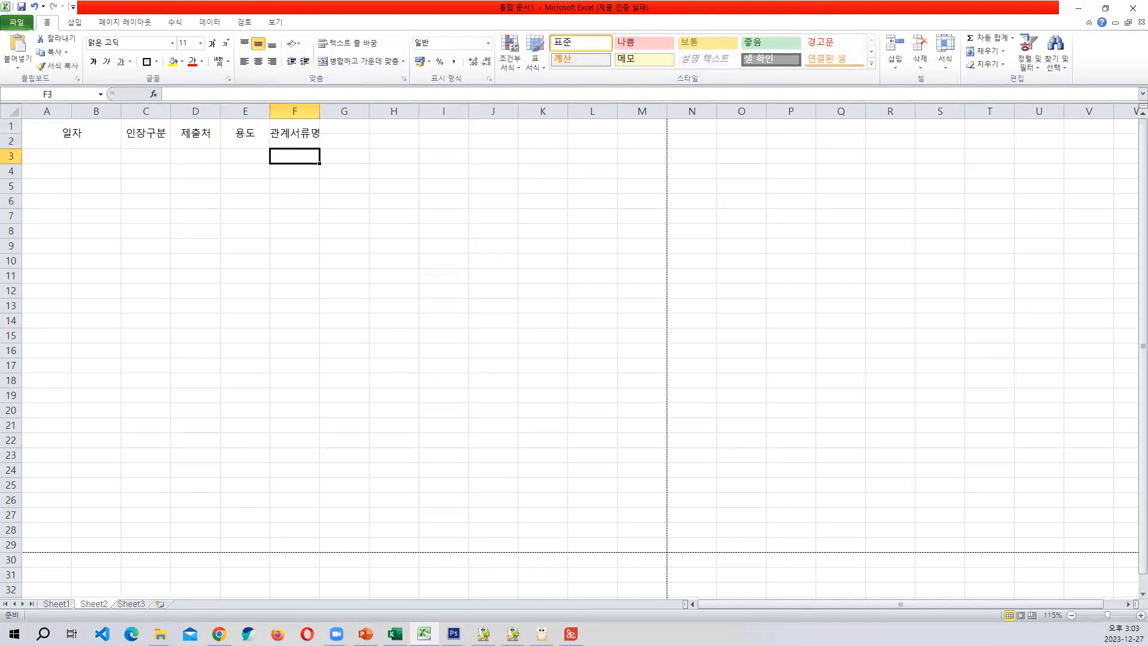
# Switch to Photoshop and bring the 인장사용대장 form forward to check the headings that follow 관계서류명
pyautogui.hotkey('alt', 'Tab')
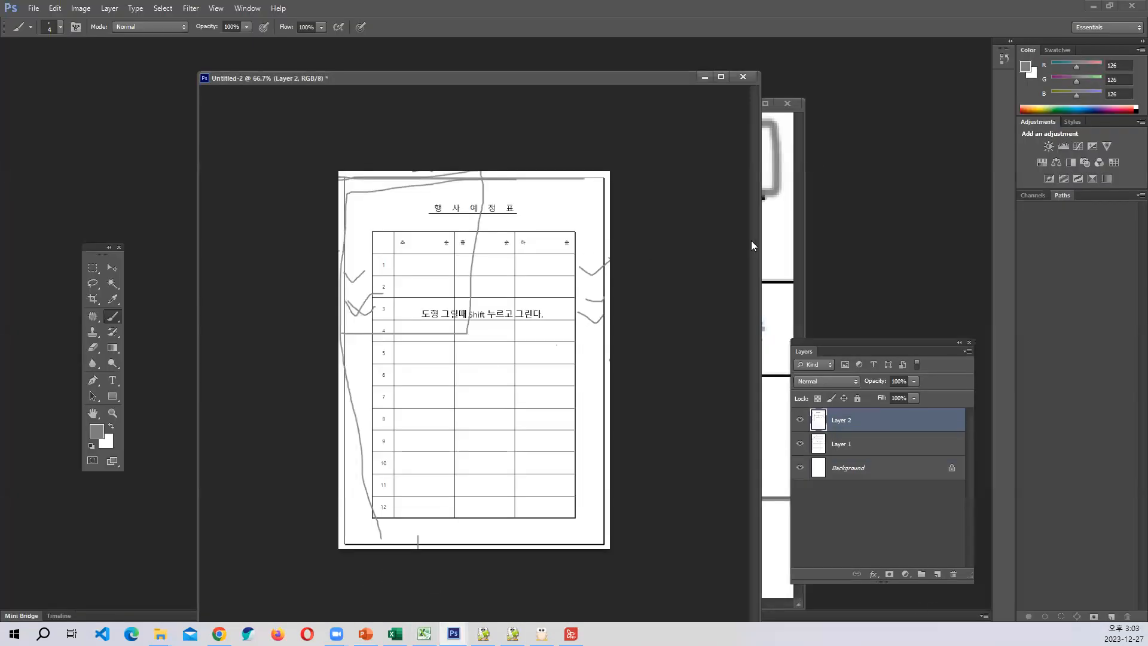
pyautogui.click(776, 188)
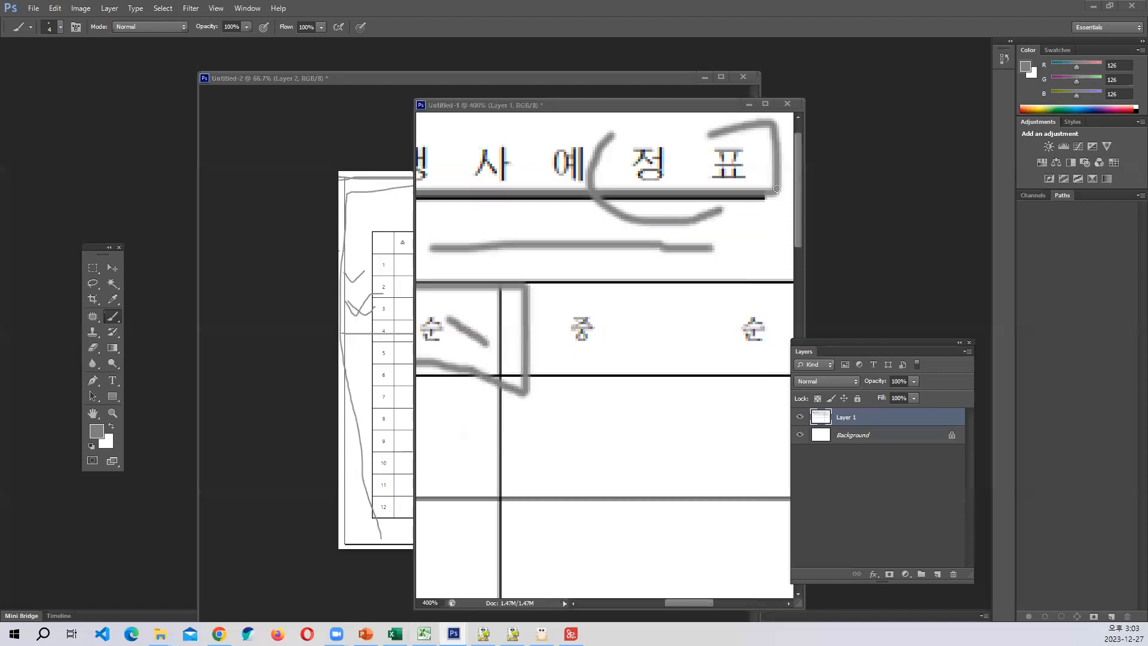
pyautogui.click(665, 247)
pyautogui.hotkey('ctrl', 'Tab')
pyautogui.hotkey('ctrl', 'Tab')
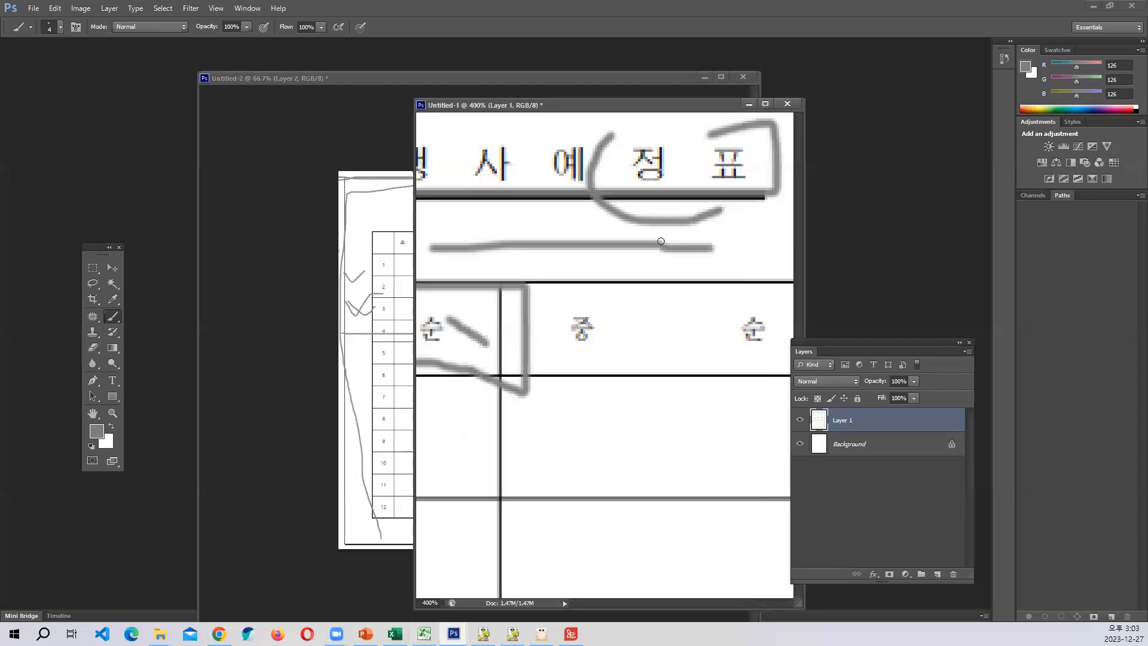
pyautogui.hotkey('ctrl', 'Tab')
pyautogui.moveTo(393, 117); pyautogui.dragTo(354, 90)
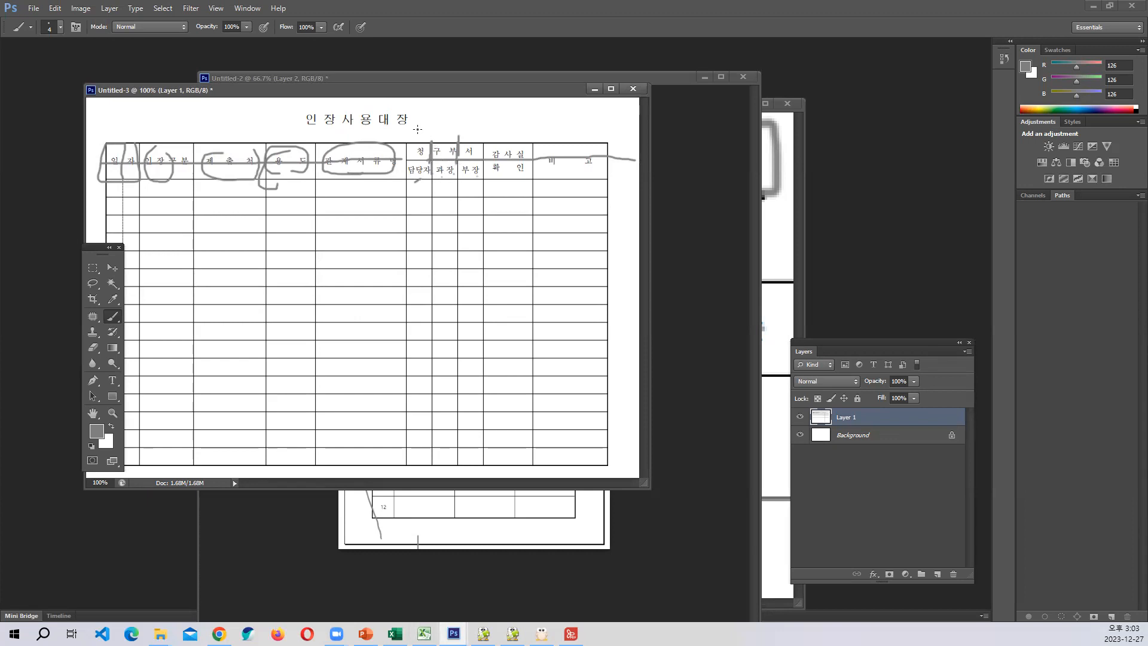
pyautogui.moveTo(472, 139); pyautogui.dragTo(478, 120)
pyautogui.moveTo(454, 94); pyautogui.dragTo(1147, 94)
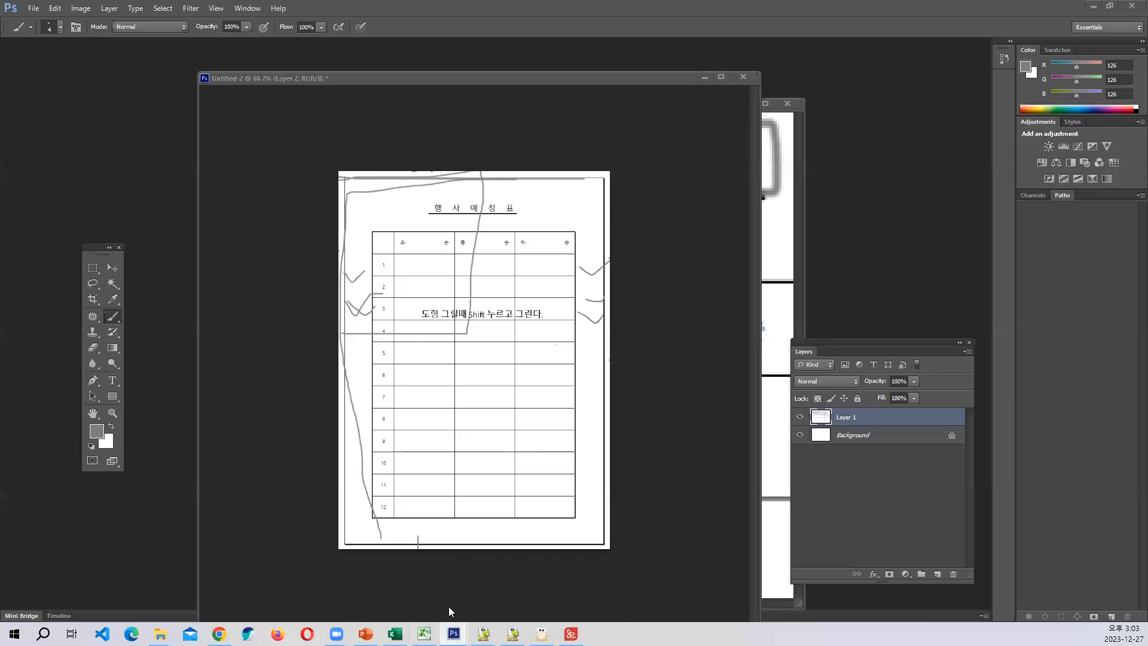
# Switch back to Excel, merge and center cells G1:I1, and enter the heading 청구부서
pyautogui.click(424, 633)
pyautogui.click(338, 125)
pyautogui.moveTo(338, 125); pyautogui.dragTo(443, 123)
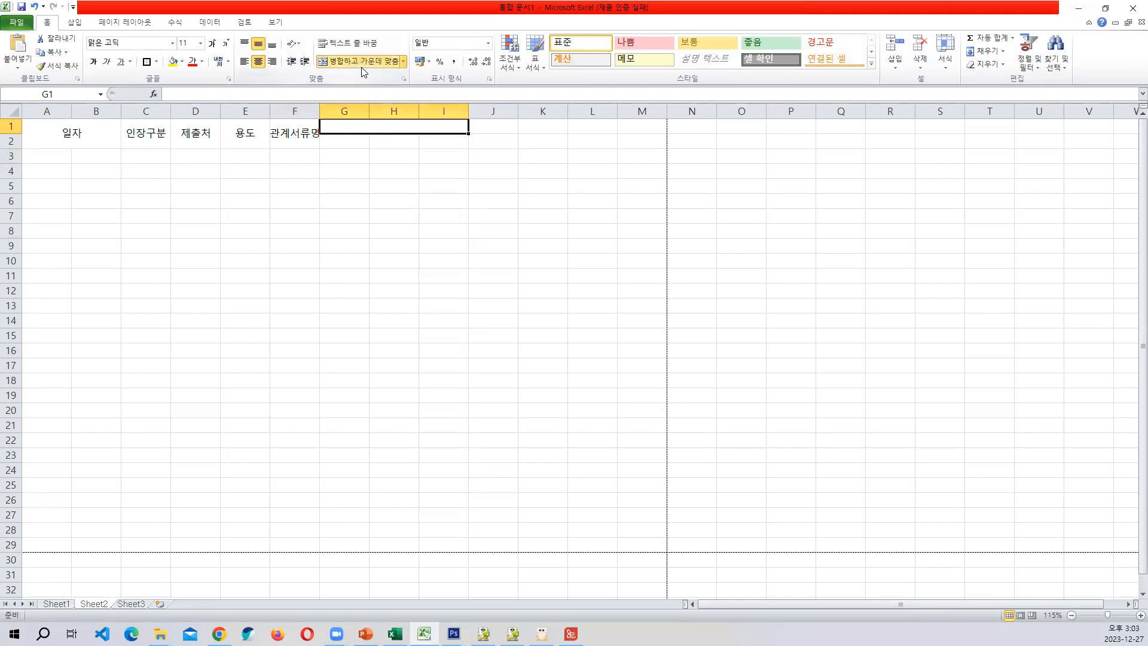
pyautogui.write('청구')
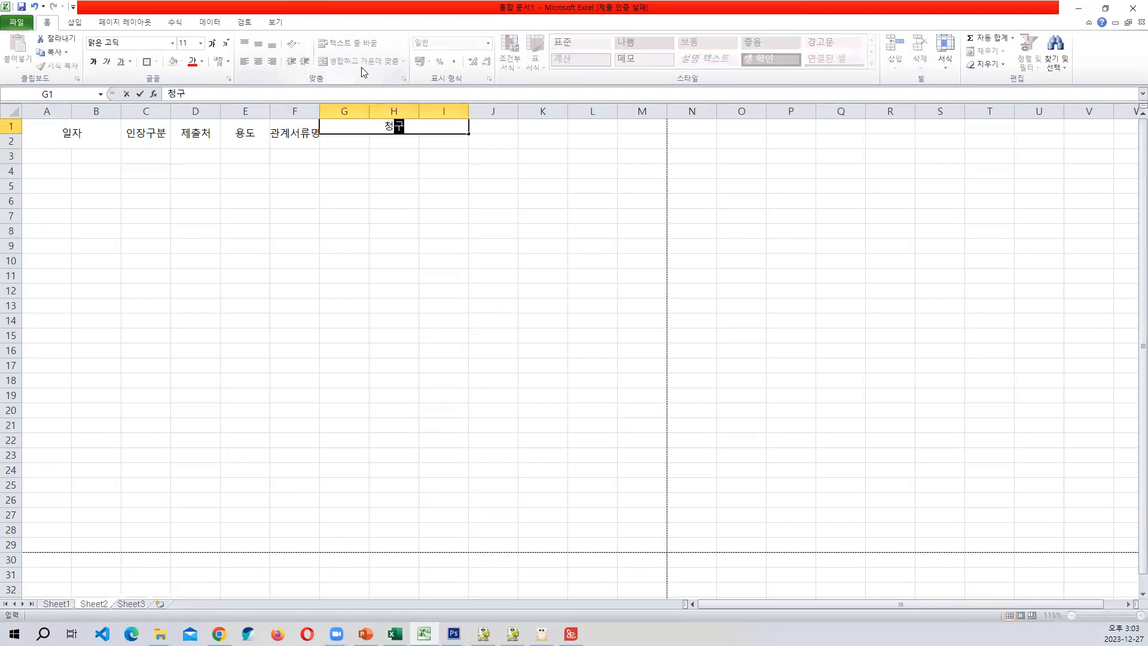
pyautogui.write('부서')
pyautogui.press('Return')
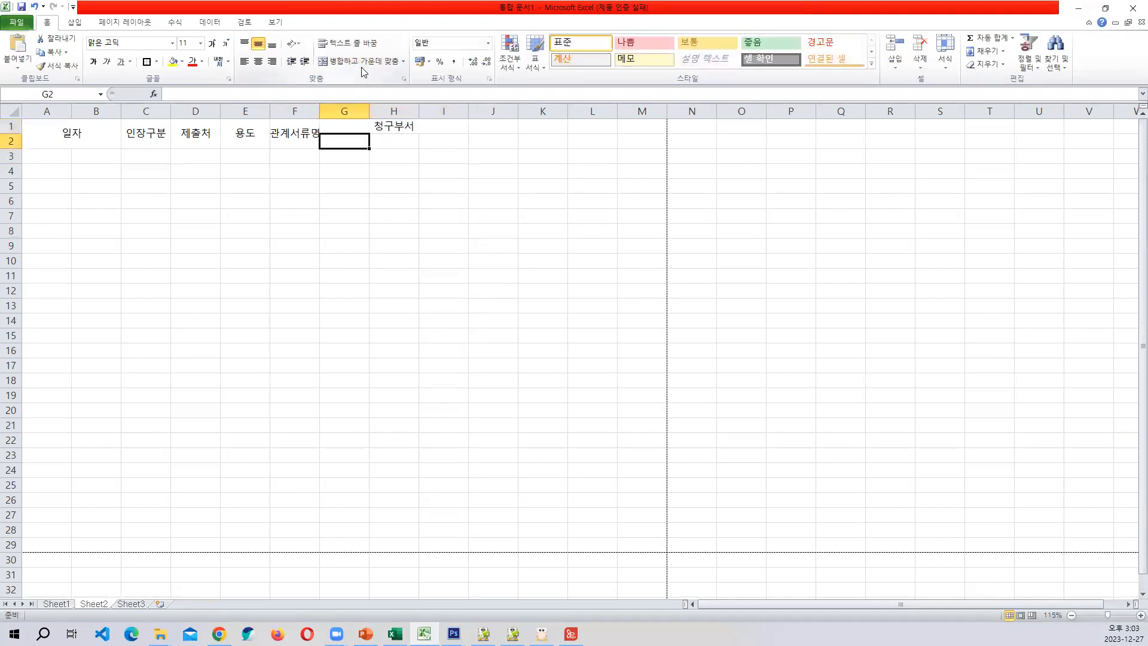
# Enter the subheading 담당자 in cell G2 under 청구부서
pyautogui.write('담당ㅂ')
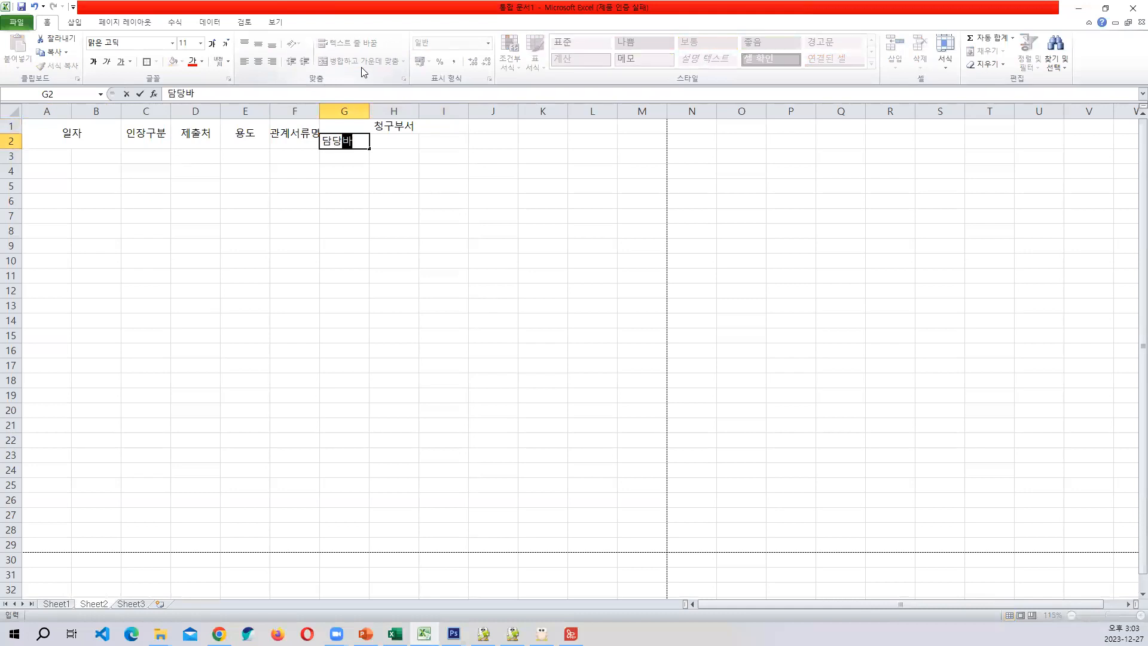
pyautogui.press('BackSpace')
pyautogui.write('자')
pyautogui.press('Tab')
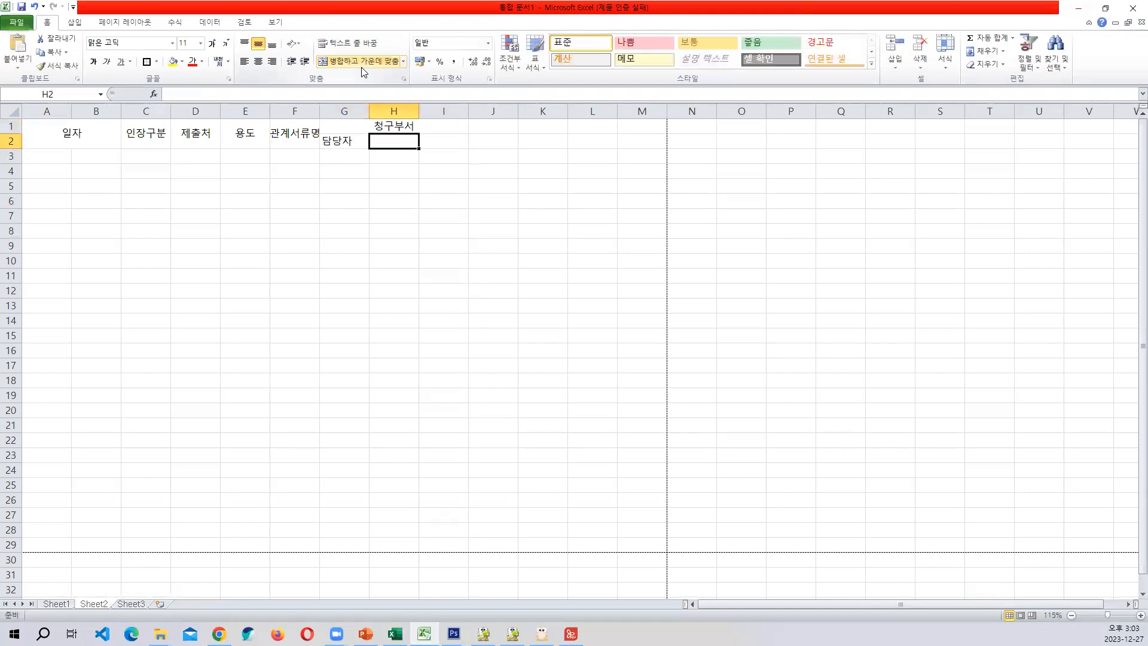
# Enter the subheadings 과장 in cell H2 and 부장 in cell I2 under 청구부서
pyautogui.write('과장')
pyautogui.press('Tab')
pyautogui.write('부장')
pyautogui.press('Return')
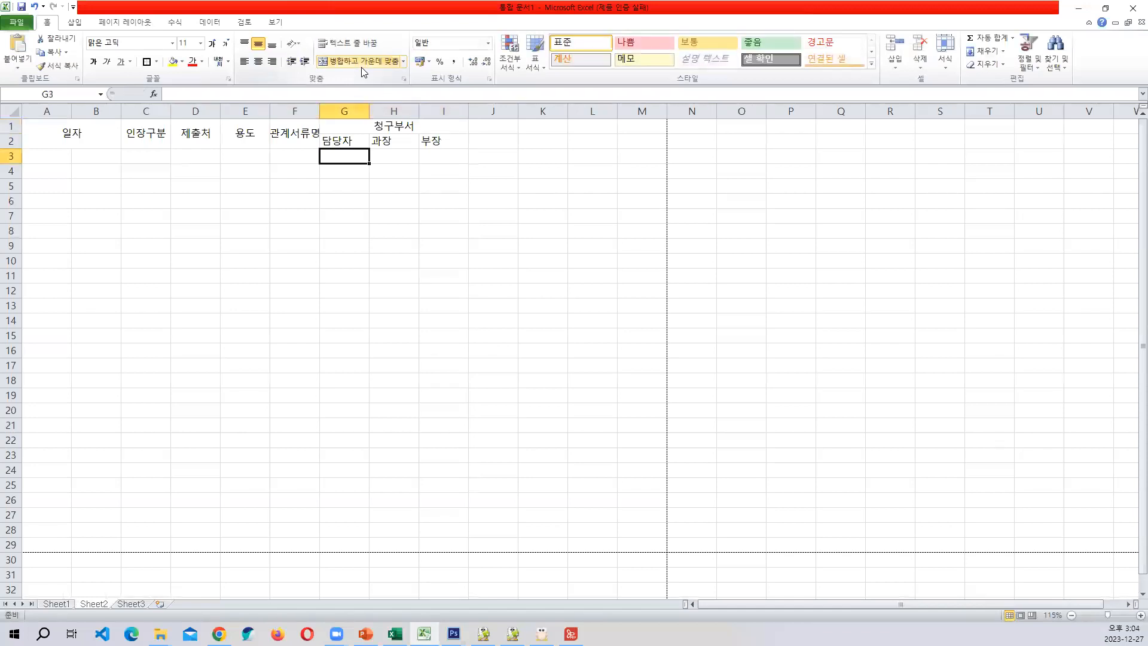
# Merge and center cells J1:J2 and enter the heading 감사실 확인 on two lines within the cell
pyautogui.moveTo(492, 125); pyautogui.dragTo(492, 141)
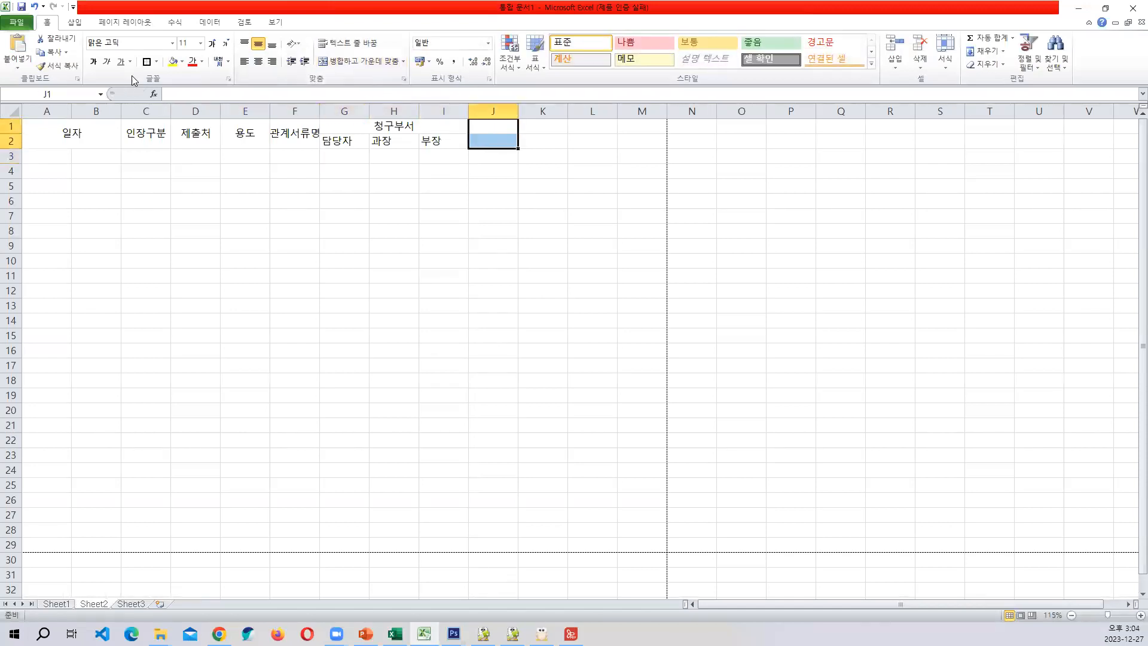
pyautogui.click(353, 69)
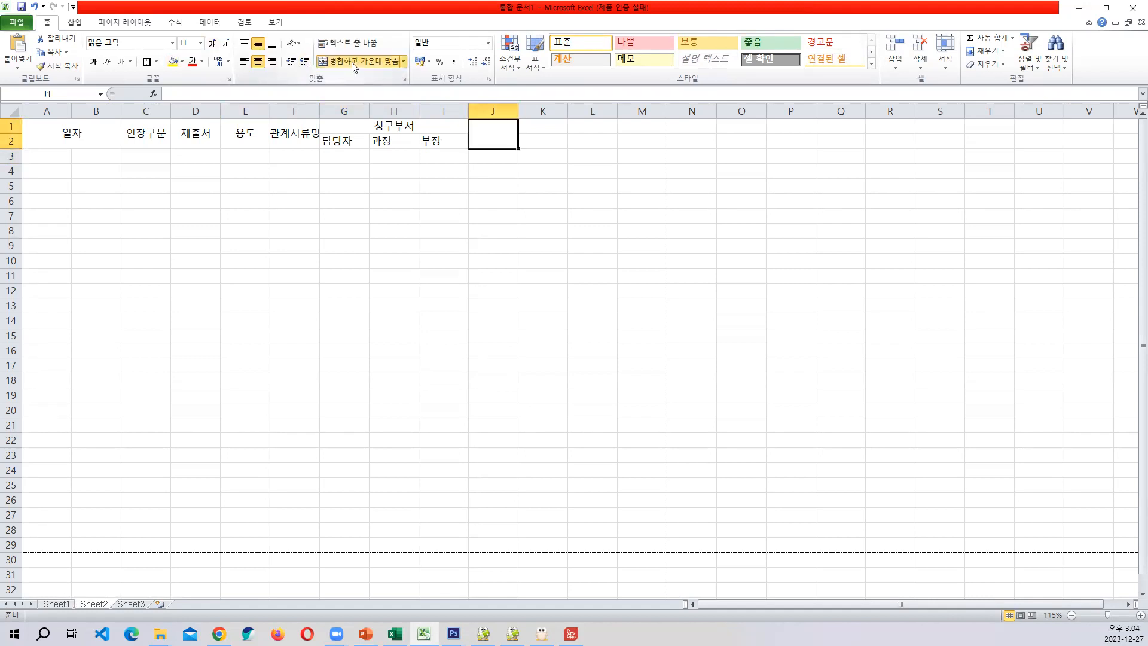
pyautogui.write('감사실')
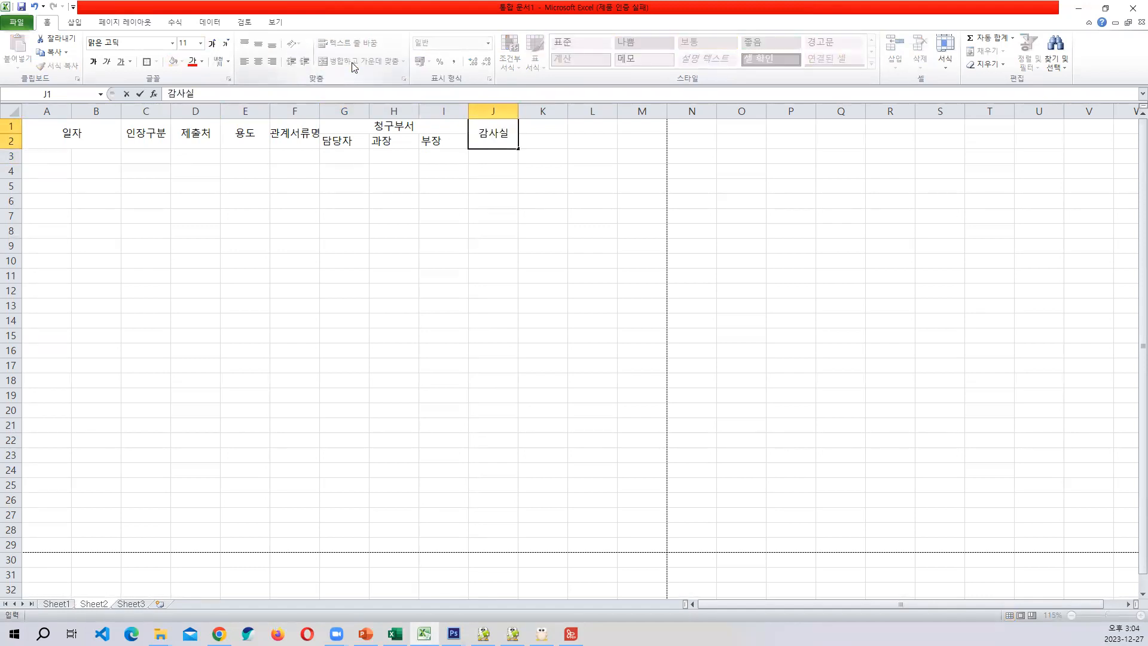
pyautogui.press('alt')
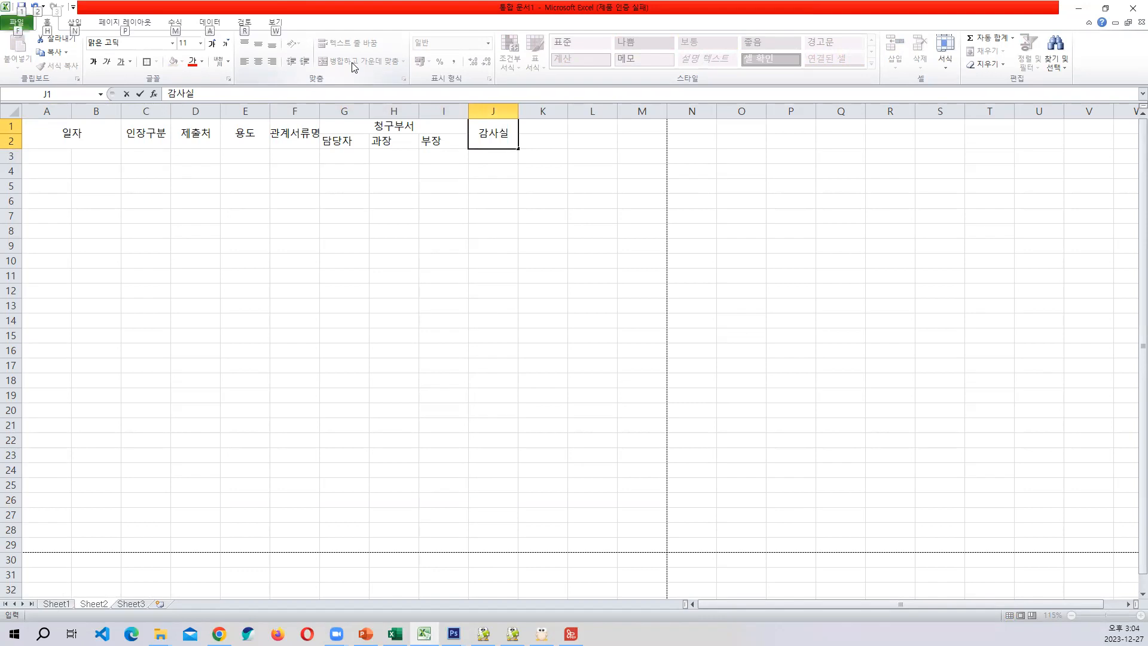
pyautogui.hotkey('alt', 'Return')
pyautogui.write('확인')
pyautogui.press('Return')
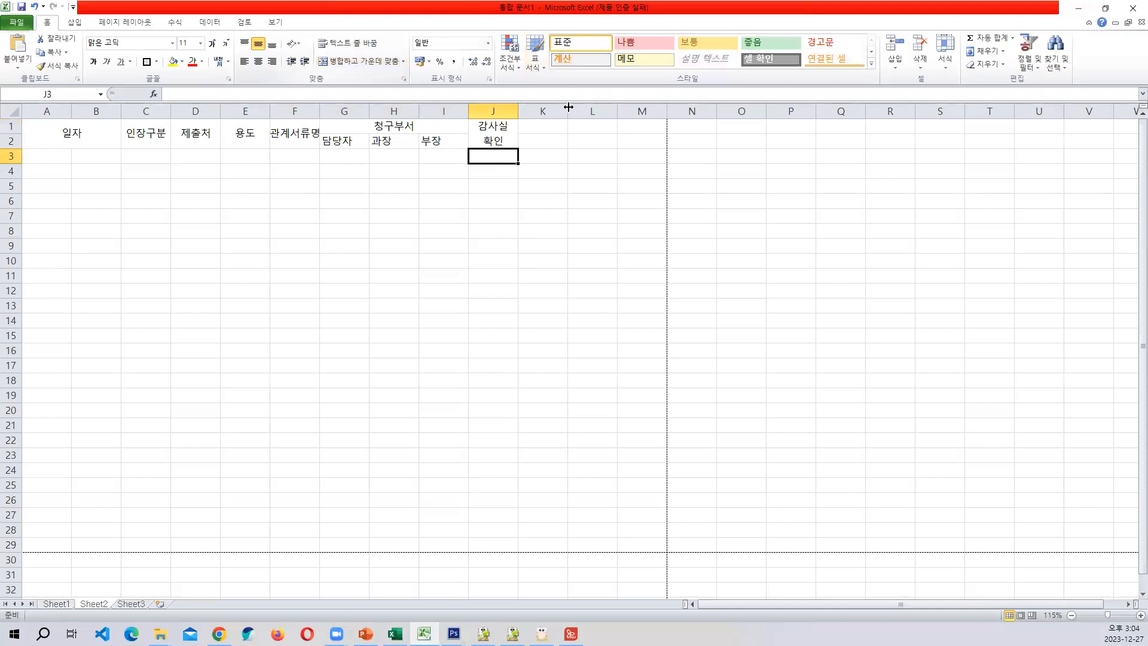
# Merge and center cells K1:K2 and enter the heading 비고
pyautogui.moveTo(543, 127); pyautogui.dragTo(543, 142)
pyautogui.click(346, 63)
pyautogui.write('비고')
pyautogui.press('Return')
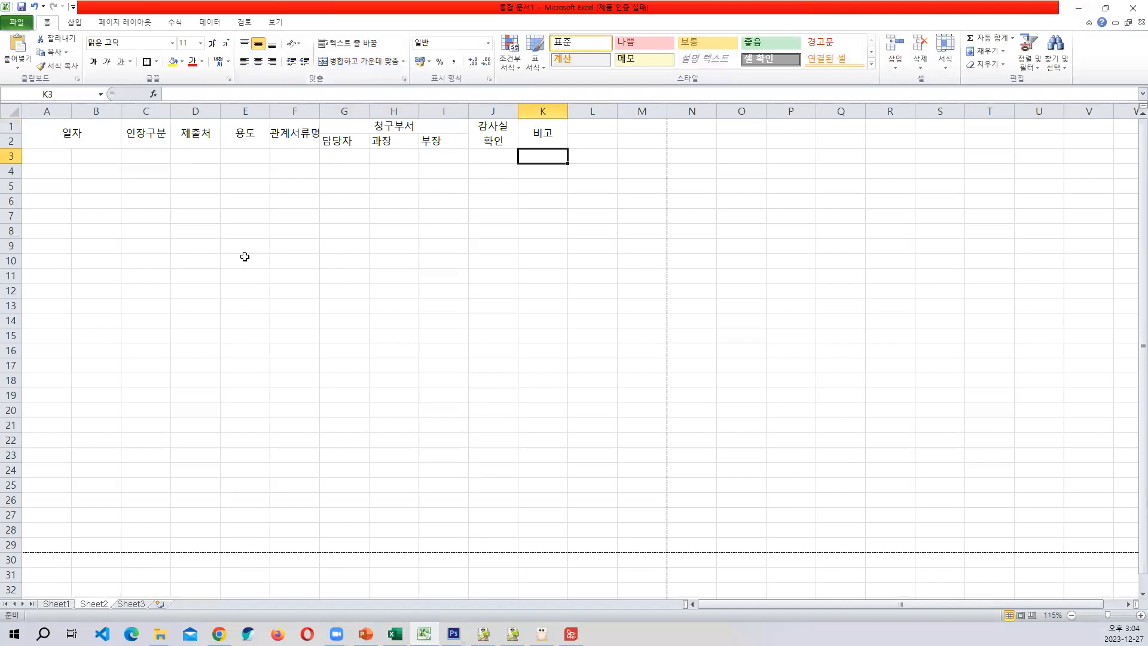
# Apply all borders (모든 테두리) to the range A1:K17
pyautogui.moveTo(35, 133); pyautogui.dragTo(522, 366)
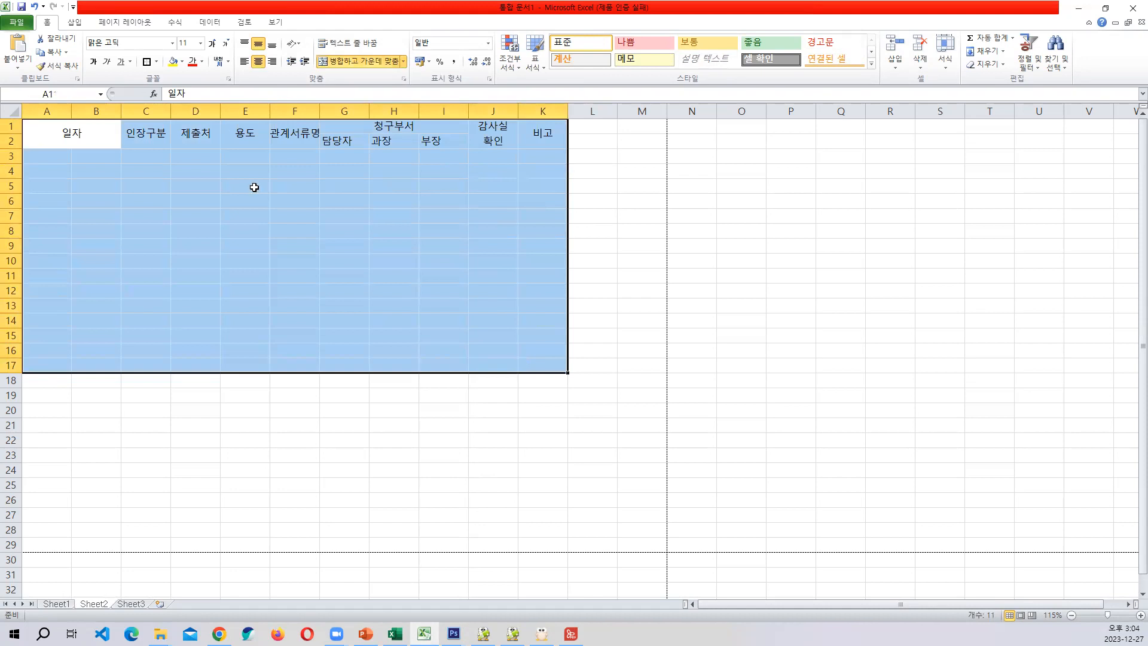
pyautogui.click(156, 62)
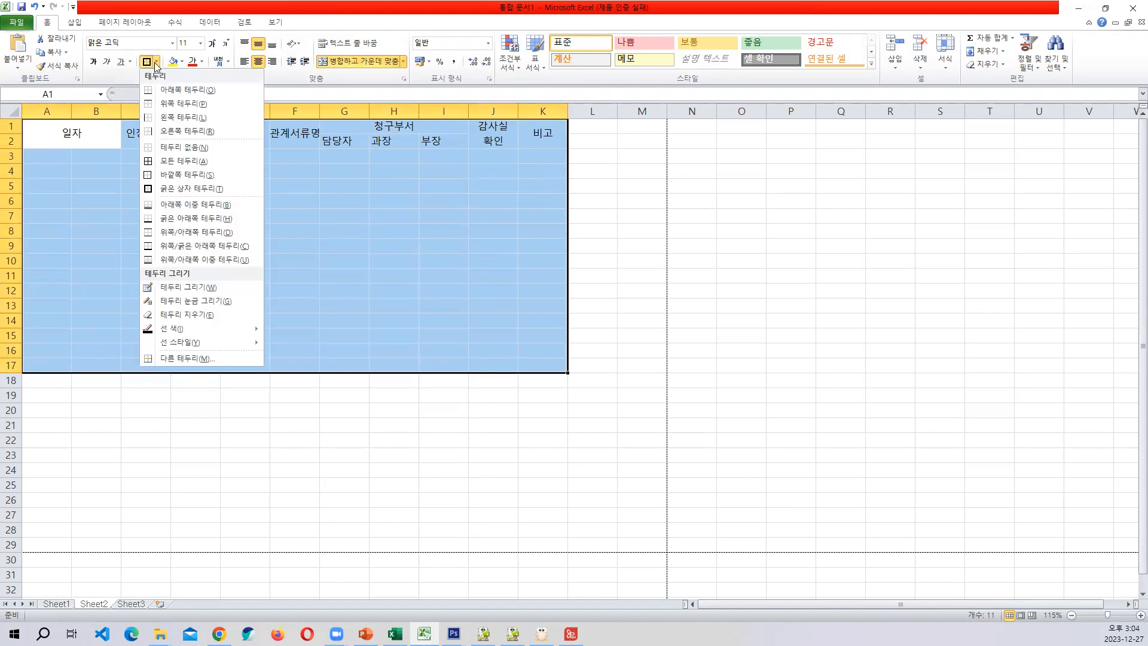
pyautogui.click(162, 161)
pyautogui.click(208, 258)
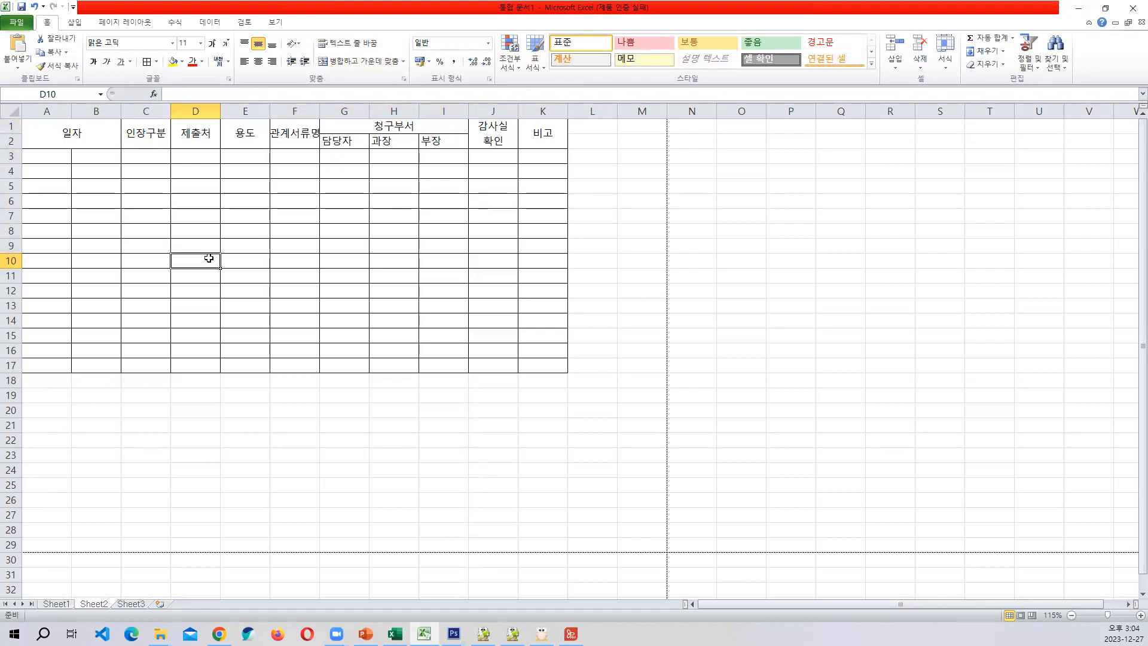
pyautogui.click(159, 257)
# Enter the sample date values 11 and 15 in cells A3 and B3 under 일자, and clear both cells
pyautogui.click(48, 161)
pyautogui.write('1')
pyautogui.press('Tab')
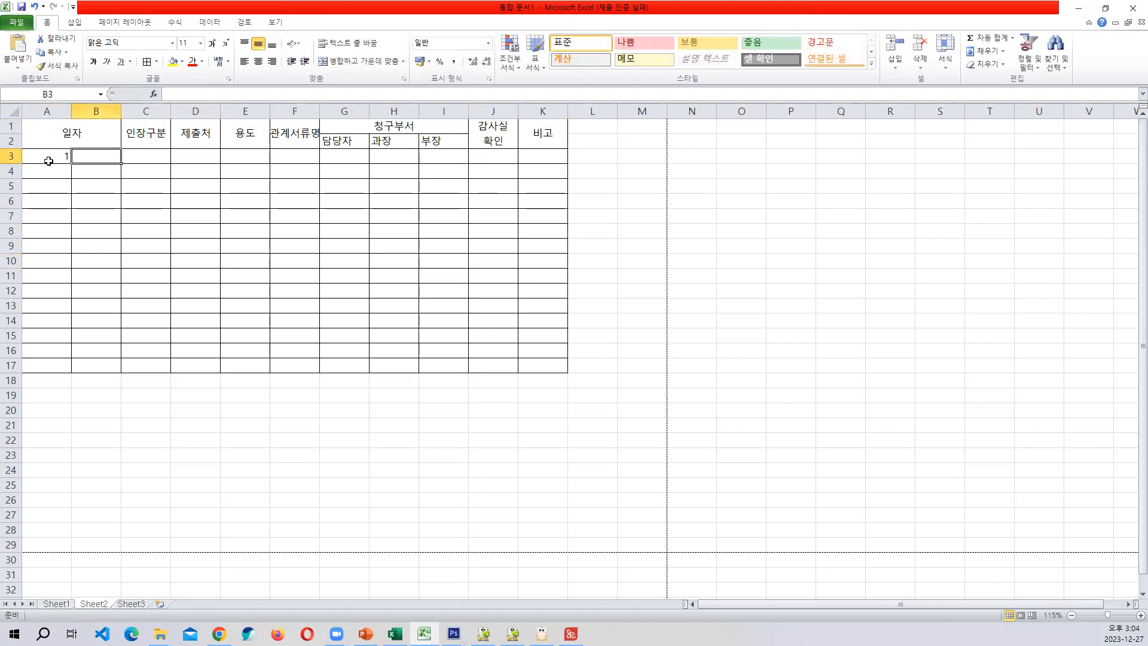
pyautogui.write('2')
pyautogui.press('Return')
pyautogui.click(63, 154)
pyautogui.write('1')
pyautogui.press('Tab')
pyautogui.write('15')
pyautogui.press('Return')
pyautogui.click(127, 317)
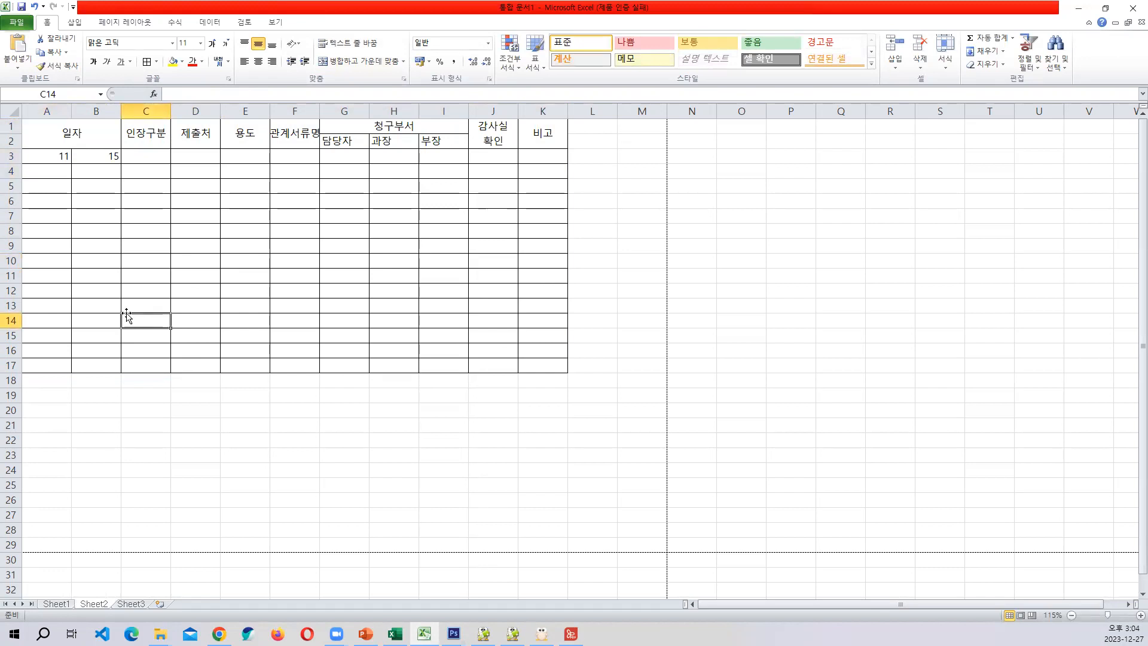
pyautogui.moveTo(39, 157); pyautogui.dragTo(82, 158)
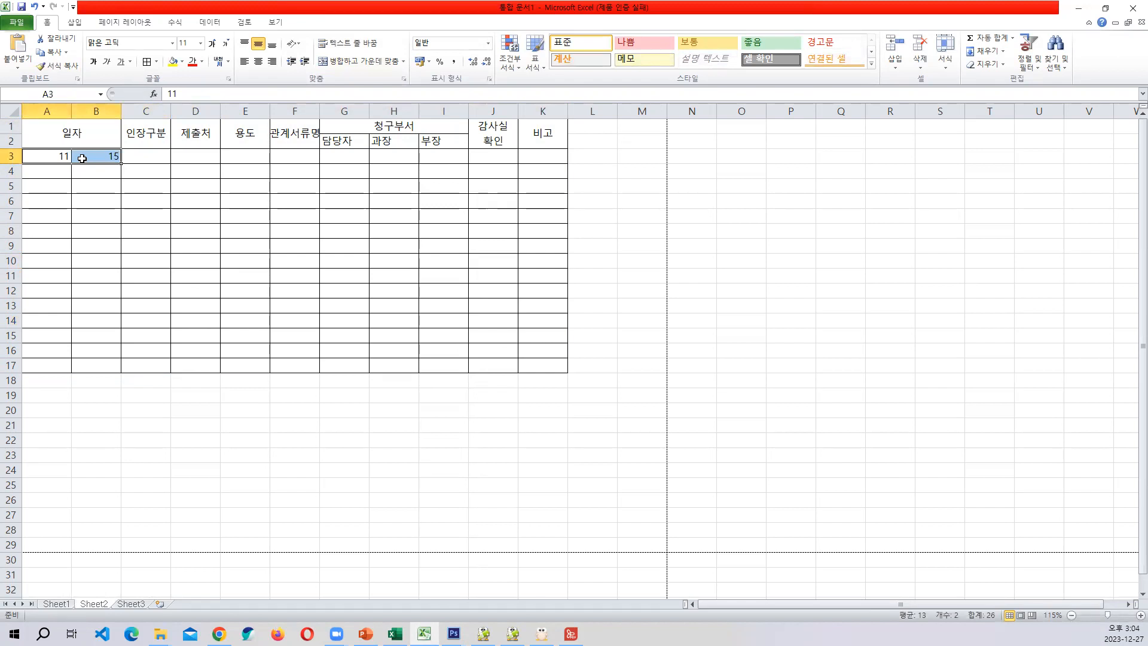
pyautogui.press('Delete')
# Narrow columns A and B under 일자 and slightly widen the 인장구분 column
pyautogui.moveTo(63, 108)
pyautogui.mouseDown()
pyautogui.moveTo(45, 108)
pyautogui.moveTo(92, 114)
pyautogui.moveTo(43, 108)
pyautogui.moveTo(64, 109)
pyautogui.mouseUp()
pyautogui.click(136, 256)
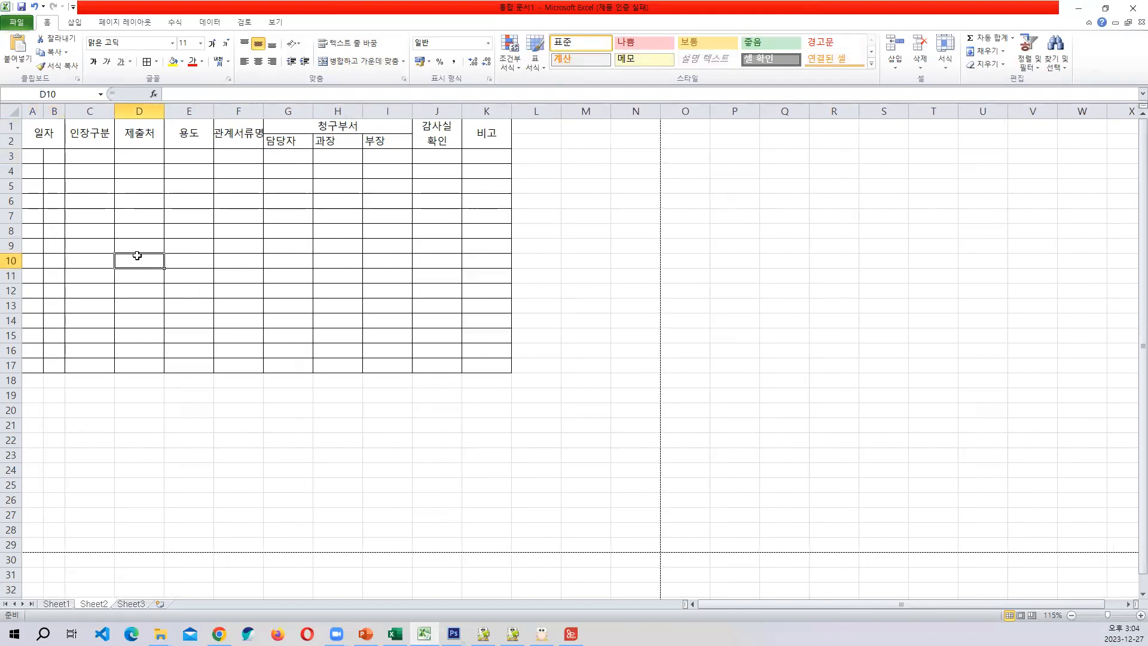
pyautogui.moveTo(114, 110); pyautogui.dragTo(119, 111)
pyautogui.click(141, 143)
pyautogui.click(140, 154)
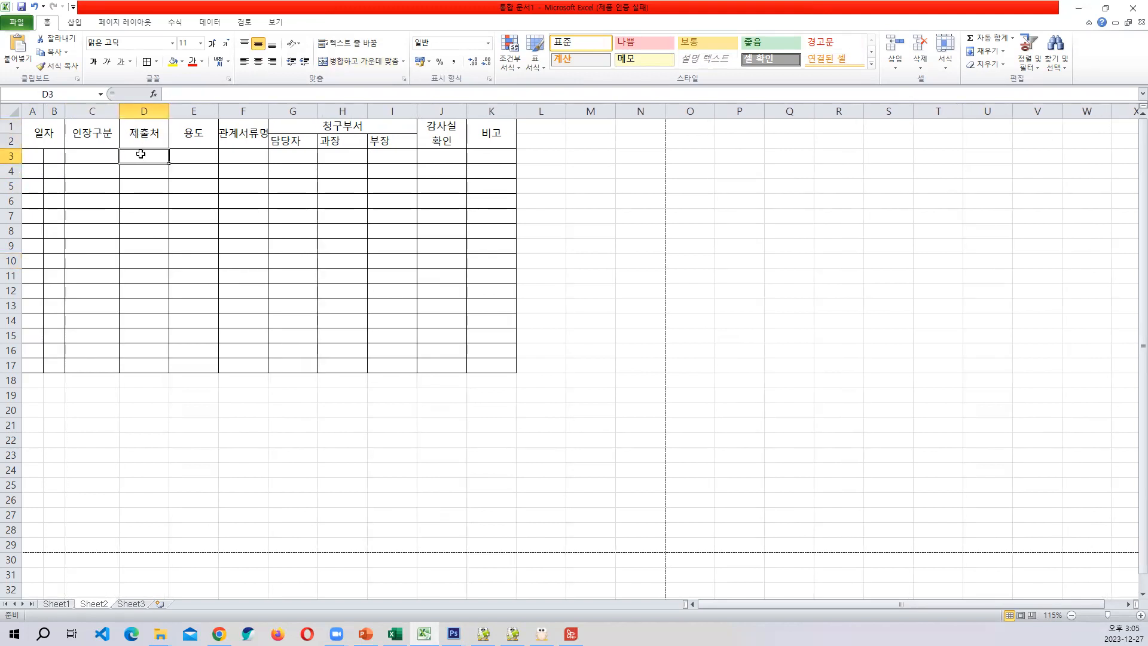
# Widen the 제출처, 용도 and 관계서류명 columns and narrow the 담당자, 과장 and 부장 columns
pyautogui.moveTo(170, 110); pyautogui.dragTo(338, 111)
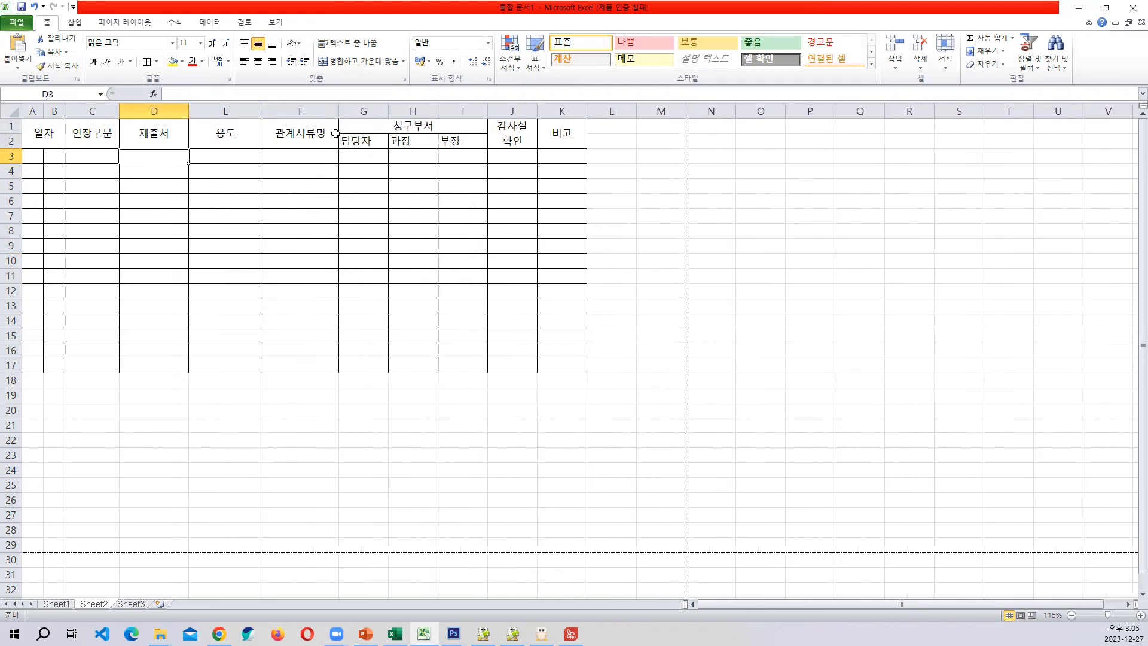
pyautogui.click(163, 134)
pyautogui.moveTo(186, 111); pyautogui.dragTo(196, 111)
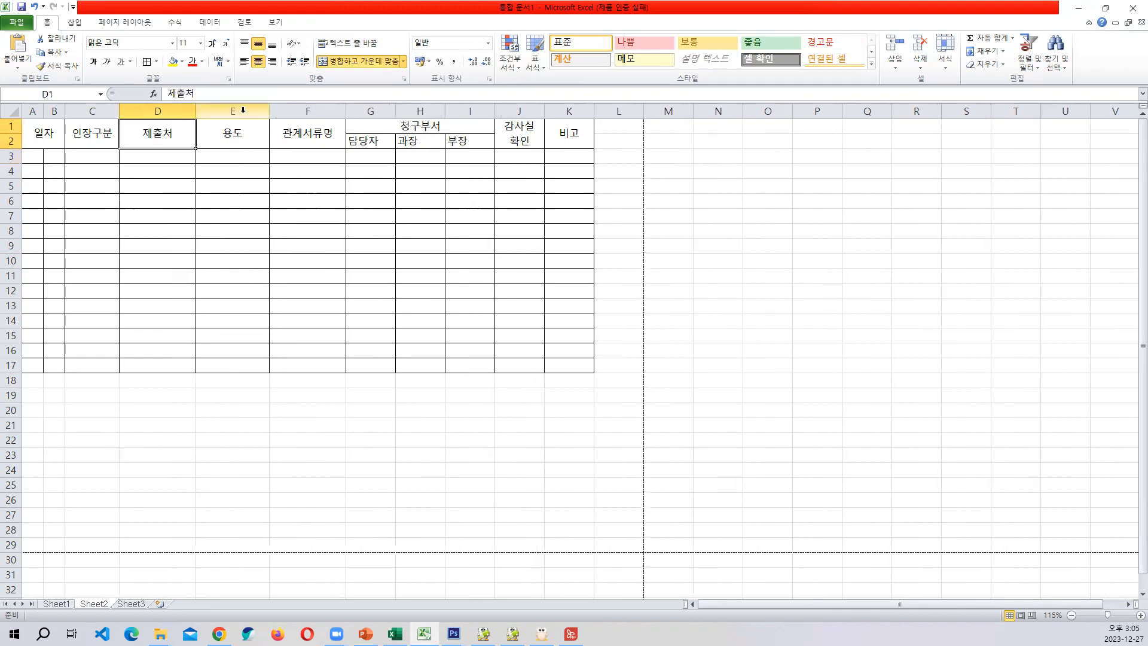
pyautogui.moveTo(269, 110); pyautogui.dragTo(276, 110)
pyautogui.moveTo(352, 111); pyautogui.dragTo(531, 111)
pyautogui.moveTo(277, 110); pyautogui.dragTo(308, 111)
pyautogui.moveTo(199, 111); pyautogui.dragTo(202, 111)
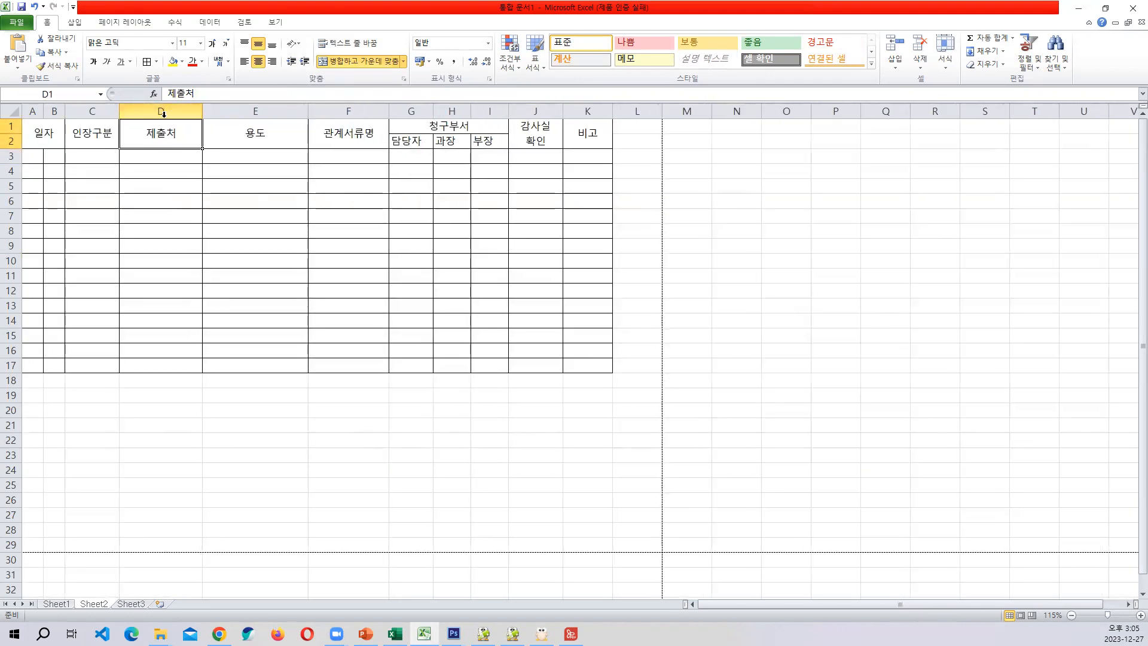
# Widen columns D, E and F further and narrow H and I so that column K ends at the page-break line
pyautogui.moveTo(388, 111); pyautogui.dragTo(405, 111)
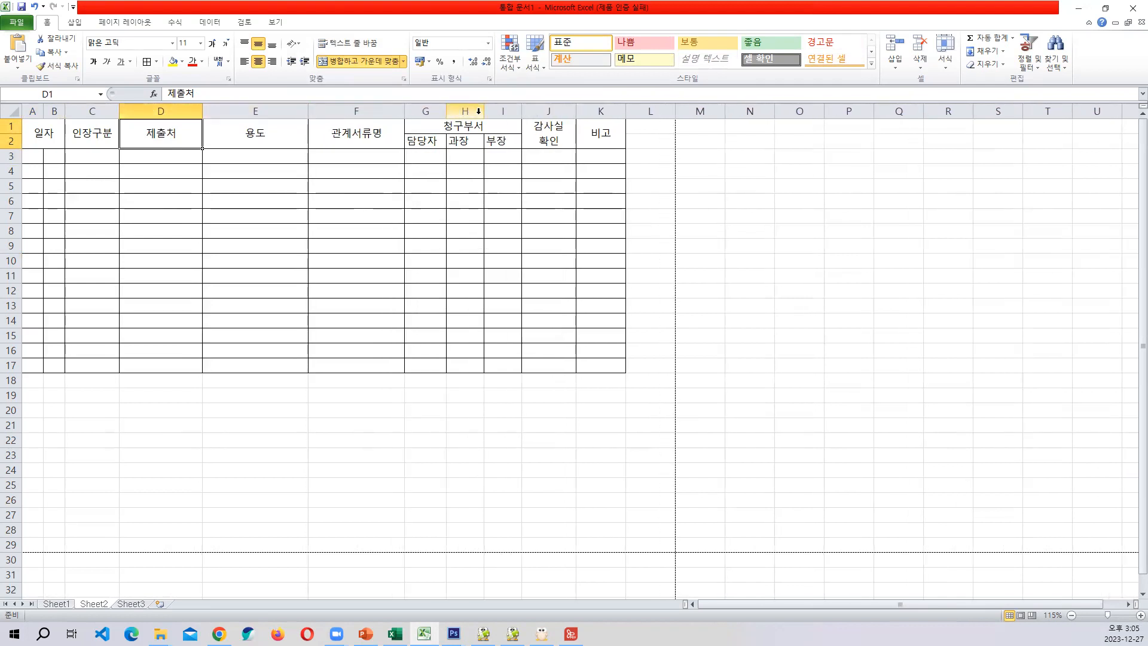
pyautogui.moveTo(484, 111); pyautogui.dragTo(510, 109)
pyautogui.moveTo(404, 111); pyautogui.dragTo(414, 111)
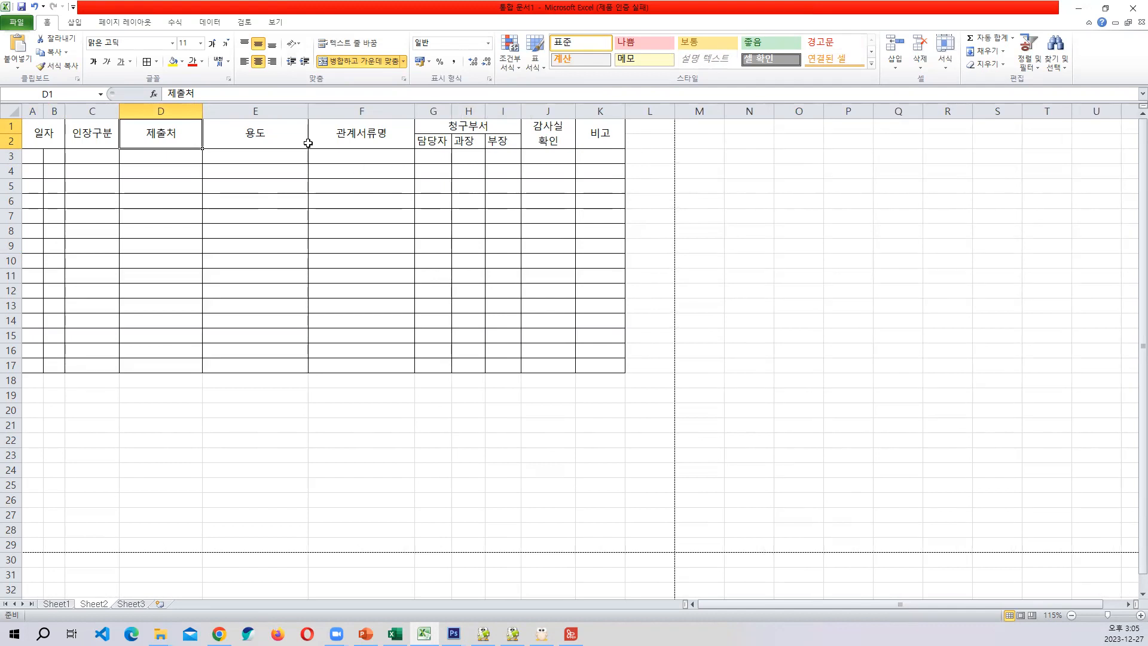
pyautogui.moveTo(308, 111); pyautogui.dragTo(320, 111)
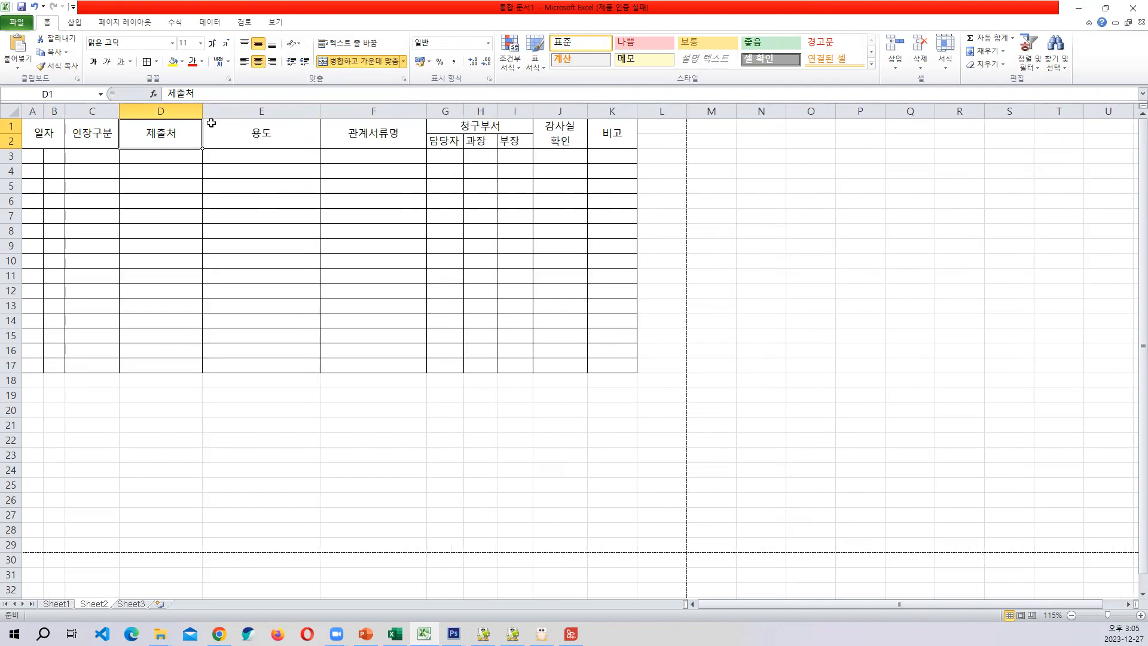
pyautogui.moveTo(202, 108); pyautogui.dragTo(217, 110)
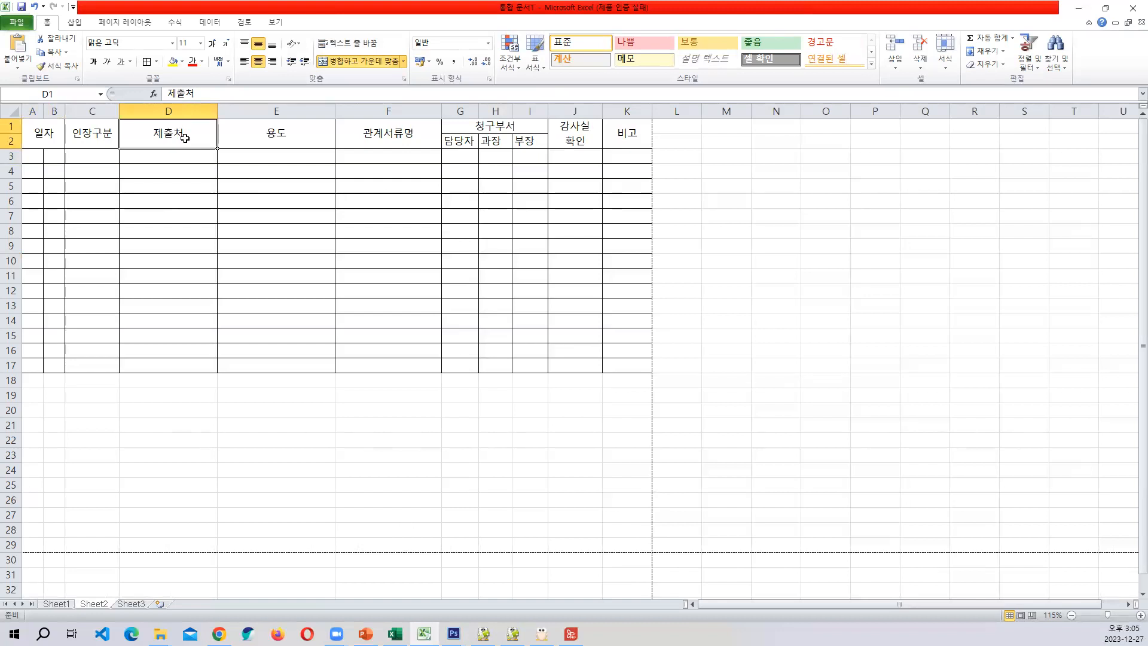
pyautogui.click(221, 178)
pyautogui.moveTo(39, 143); pyautogui.dragTo(36, 337)
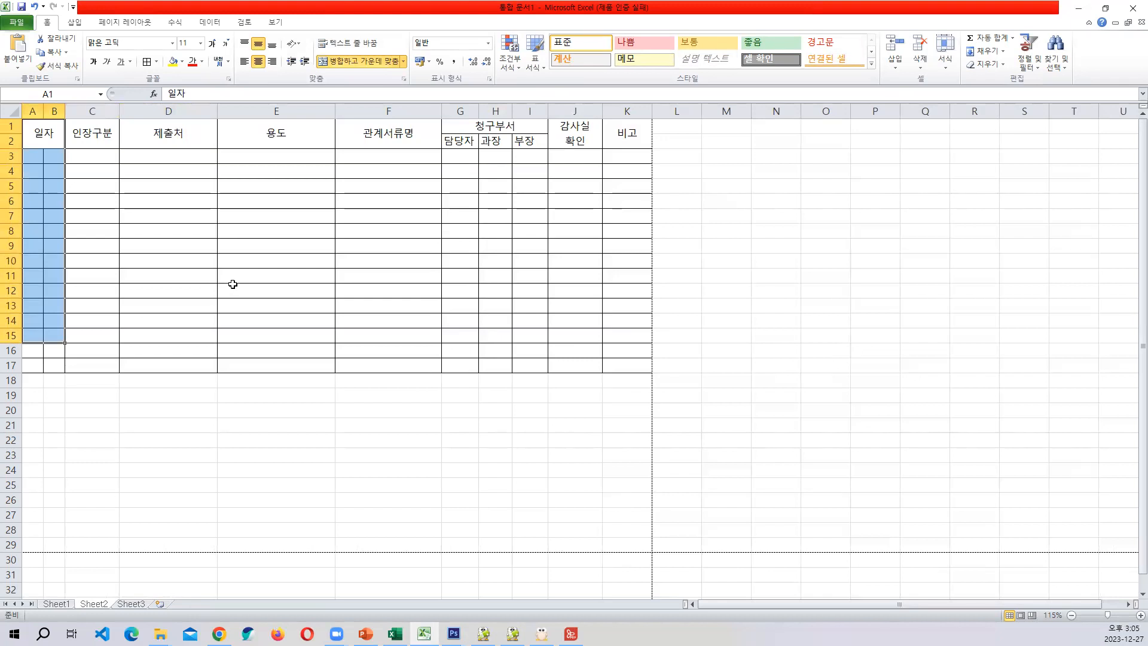
pyautogui.click(298, 244)
pyautogui.click(181, 156)
pyautogui.click(275, 156)
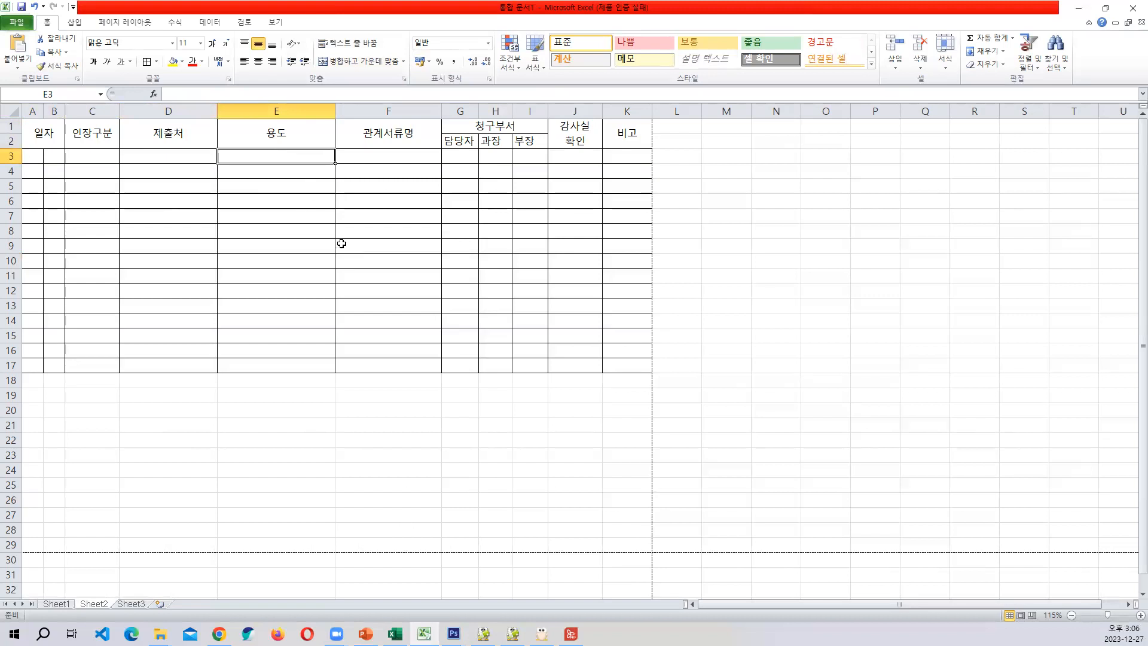
pyautogui.moveTo(336, 278); pyautogui.dragTo(323, 278)
# Center all headings in the header range A1:K2 horizontally
pyautogui.moveTo(43, 132); pyautogui.dragTo(612, 133)
pyautogui.click(258, 62)
pyautogui.click(259, 63)
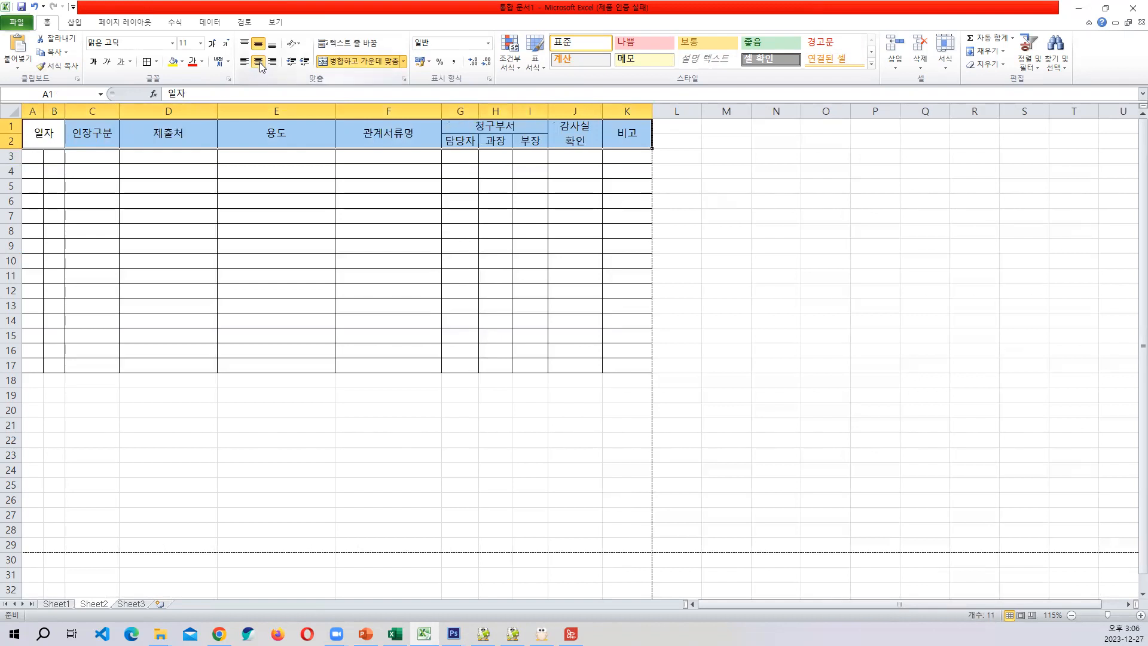
pyautogui.click(305, 292)
pyautogui.click(215, 259)
# Try spacing out the 일자 heading in A1 as 일 자, and undo the edit
pyautogui.click(37, 139)
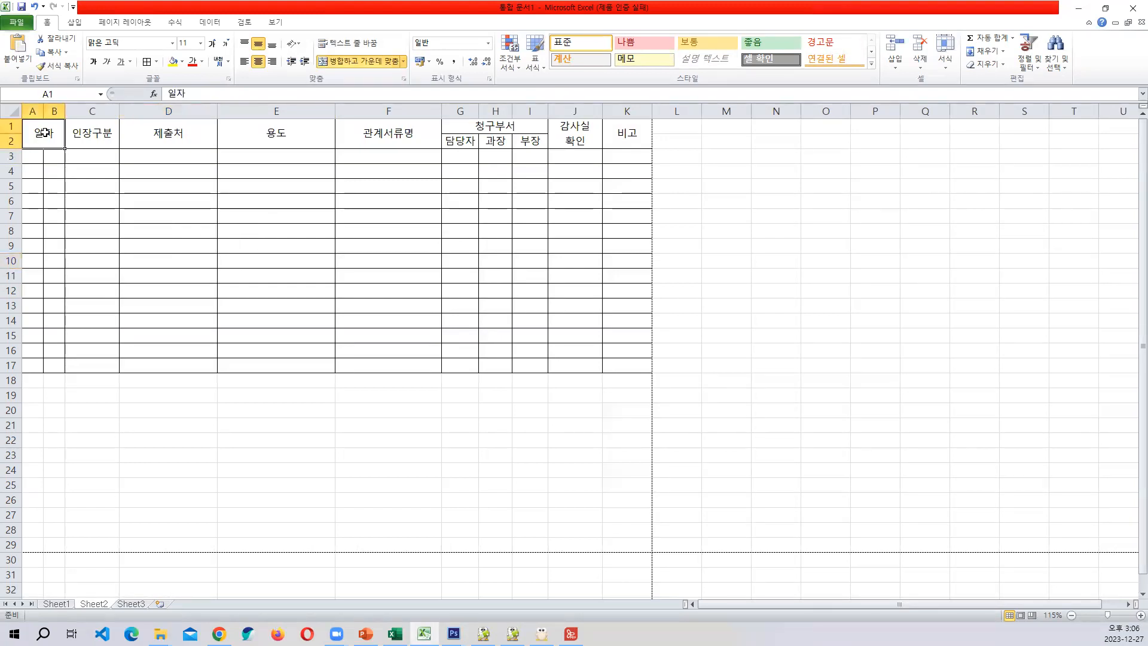
pyautogui.doubleClick(45, 133)
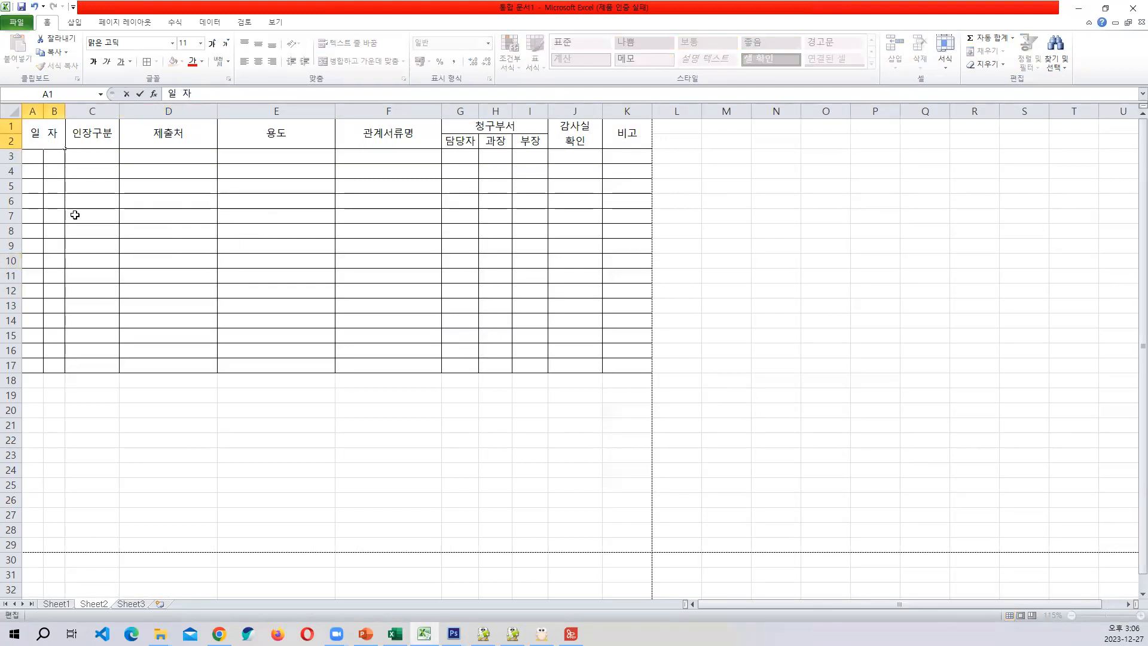
pyautogui.click(75, 216)
pyautogui.click(46, 140)
pyautogui.hotkey('ctrl', 'z')
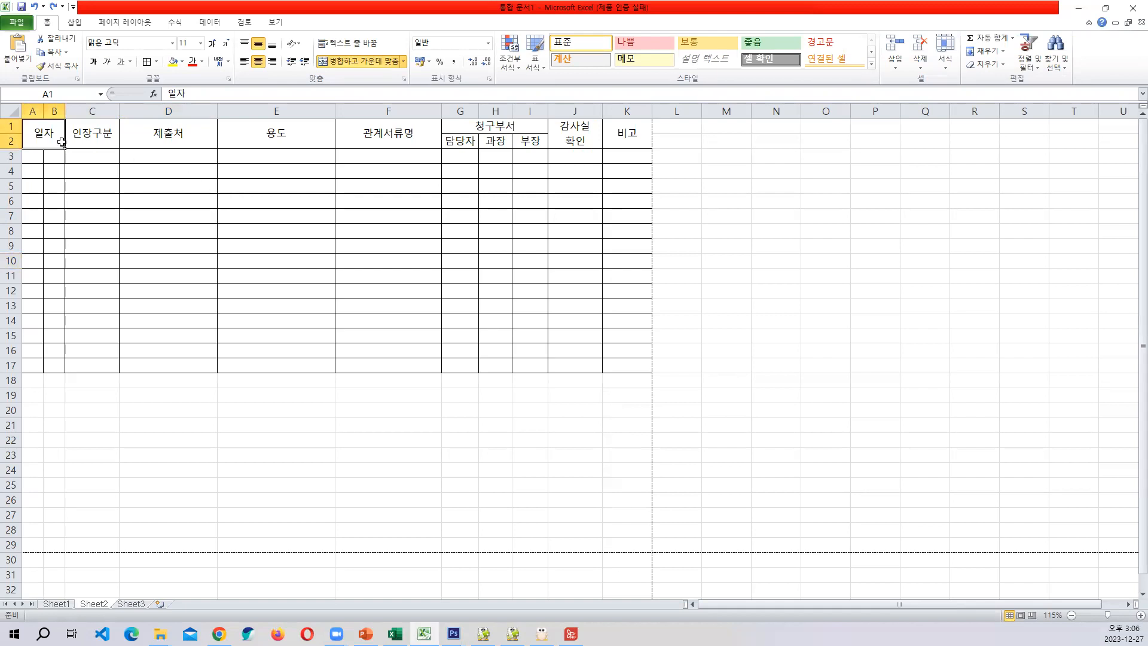
# Try horizontal alignment 균등 분할 (들여쓰기) with an indent of 1 on the 일자 heading, and undo it
pyautogui.hotkey('ctrl', '1')
pyautogui.click(340, 226)
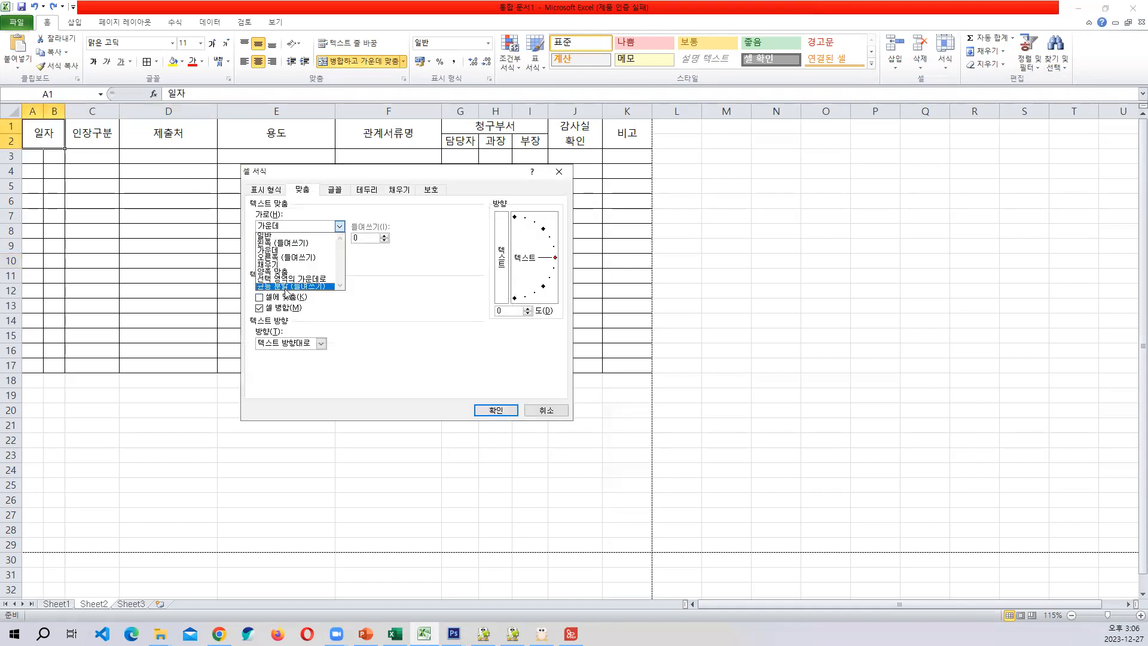
pyautogui.click(290, 286)
pyautogui.click(384, 236)
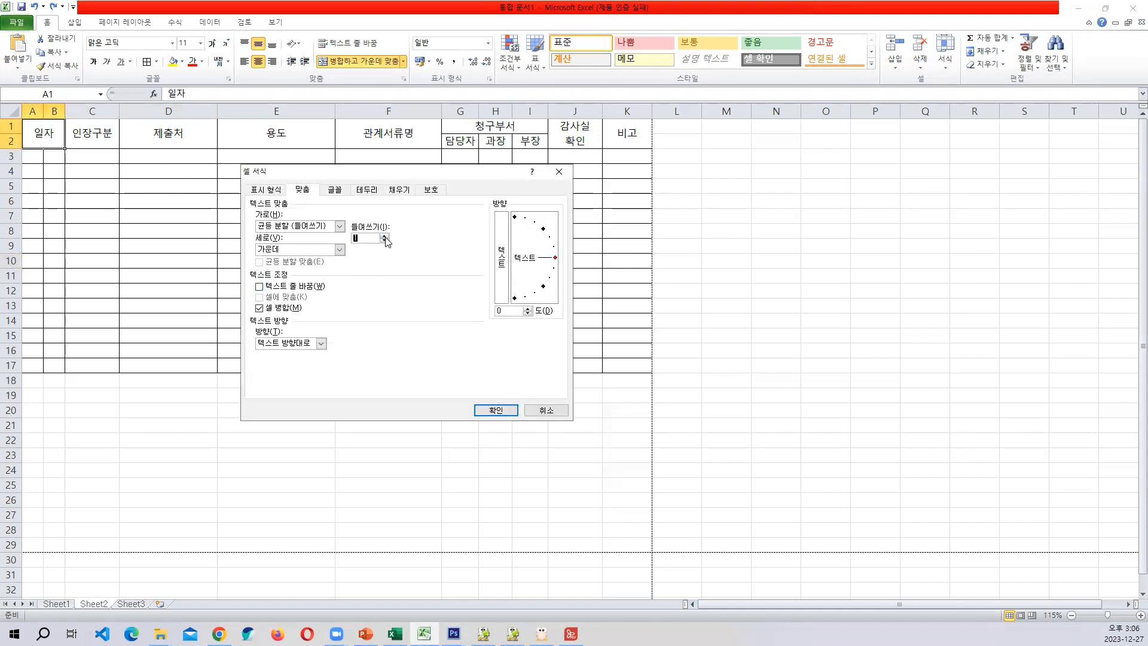
pyautogui.click(495, 410)
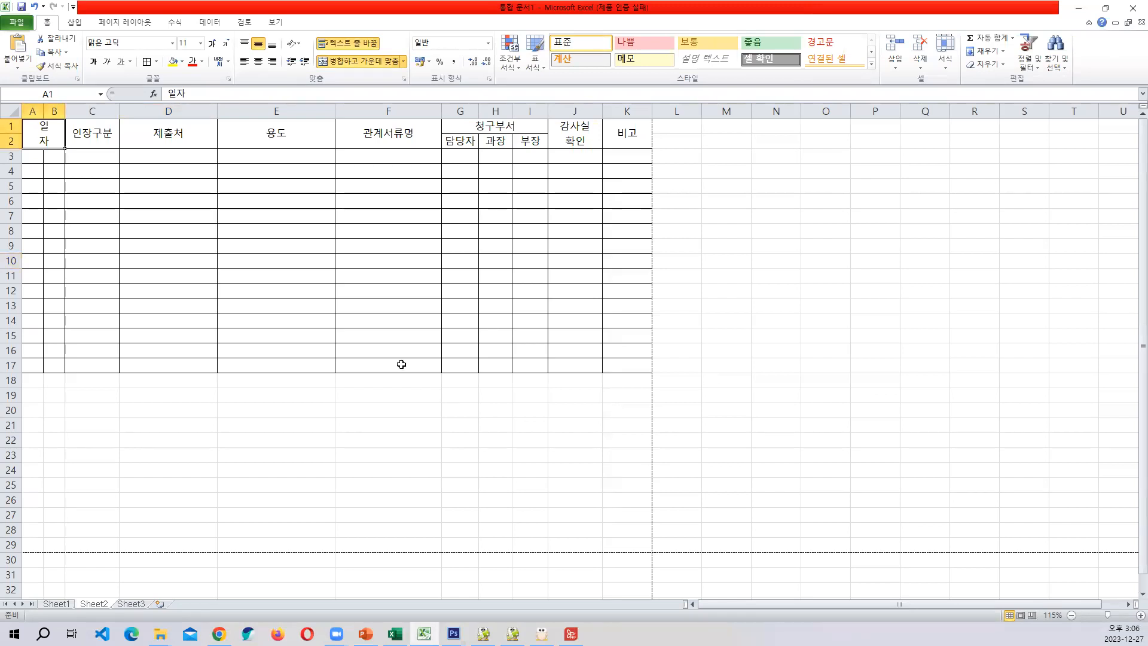
pyautogui.hotkey('ctrl', 'z')
# Insert a space between the two characters of the heading in A1 so it reads 일 자
pyautogui.doubleClick(46, 132)
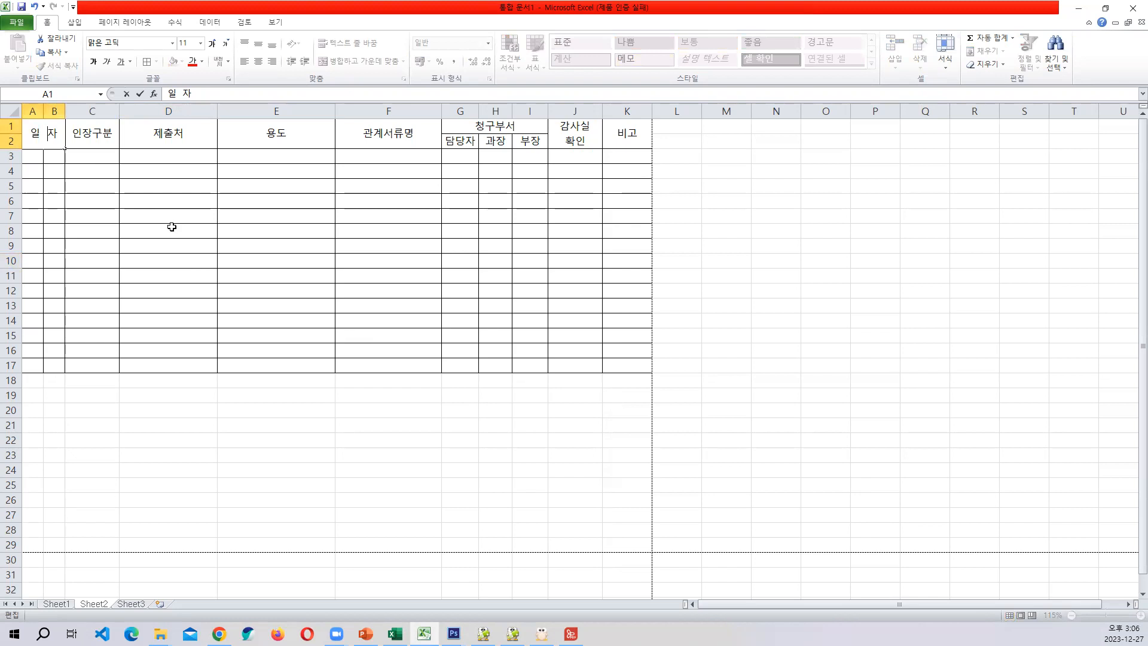
pyautogui.click(208, 272)
# Apply horizontal alignment 균등 분할 (들여쓰기) with an indent of 1 to the 제출처, 용도 and 관계서류명 headings
pyautogui.click(160, 133)
pyautogui.moveTo(227, 133); pyautogui.dragTo(345, 138)
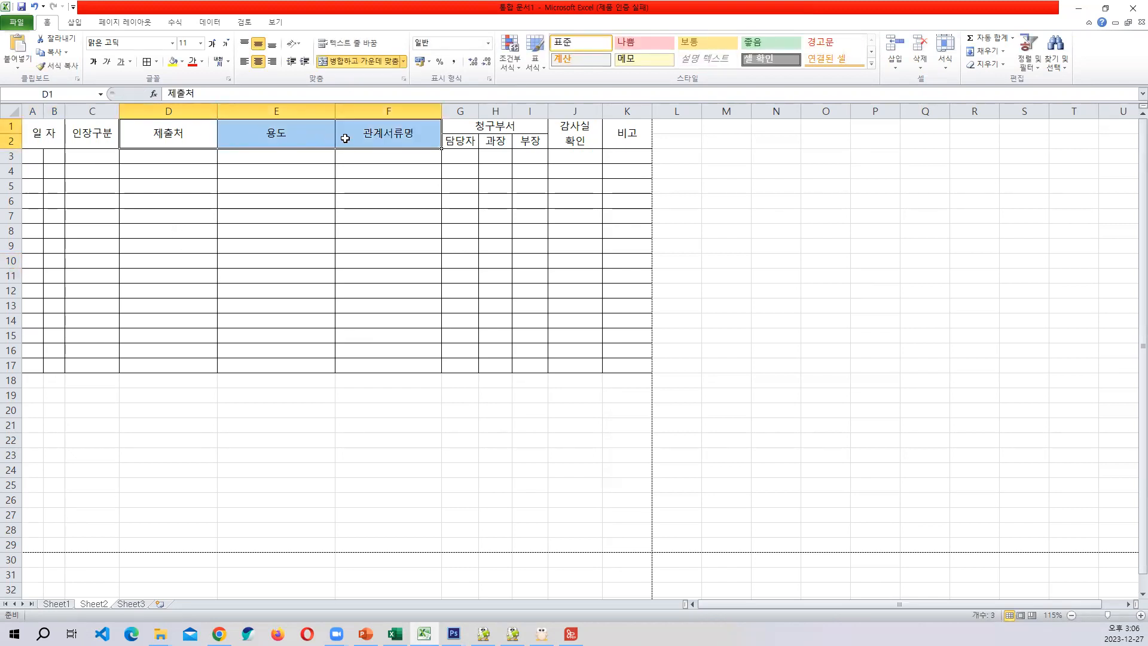
pyautogui.rightClick(312, 139)
pyautogui.click(357, 312)
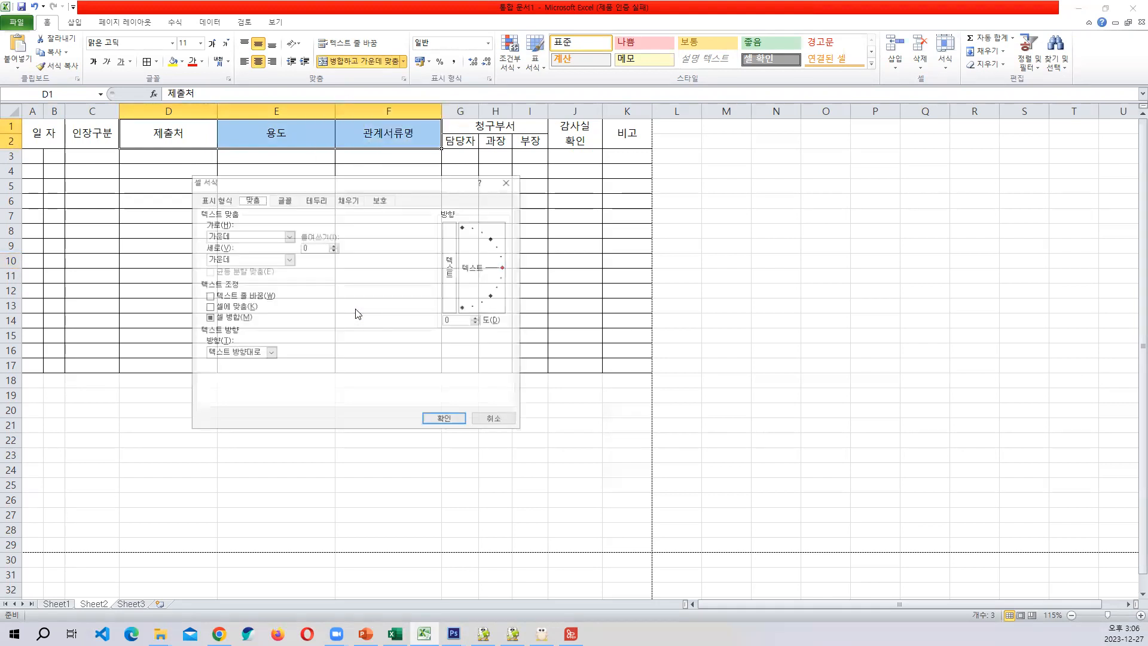
pyautogui.click(288, 235)
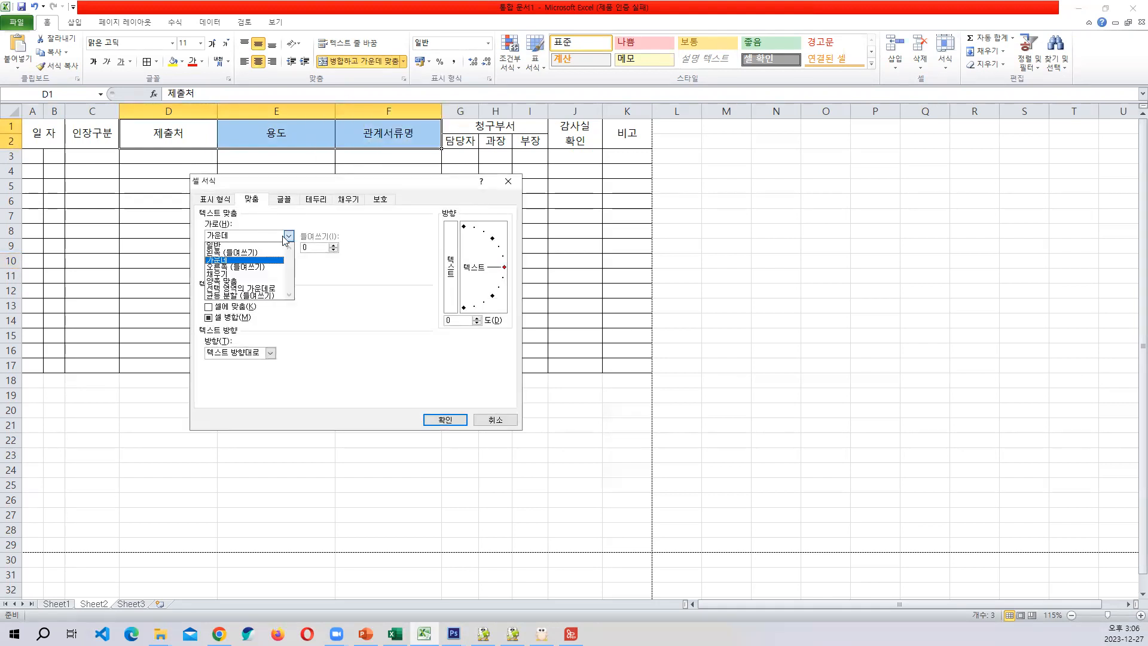
pyautogui.click(245, 296)
pyautogui.click(334, 245)
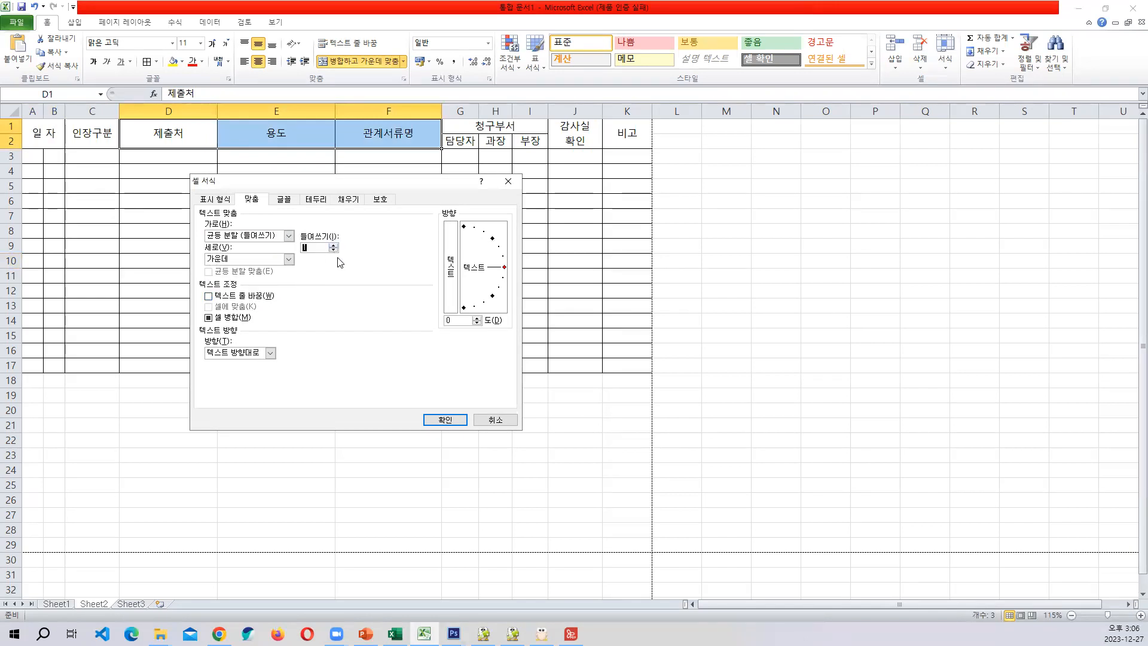
pyautogui.click(444, 420)
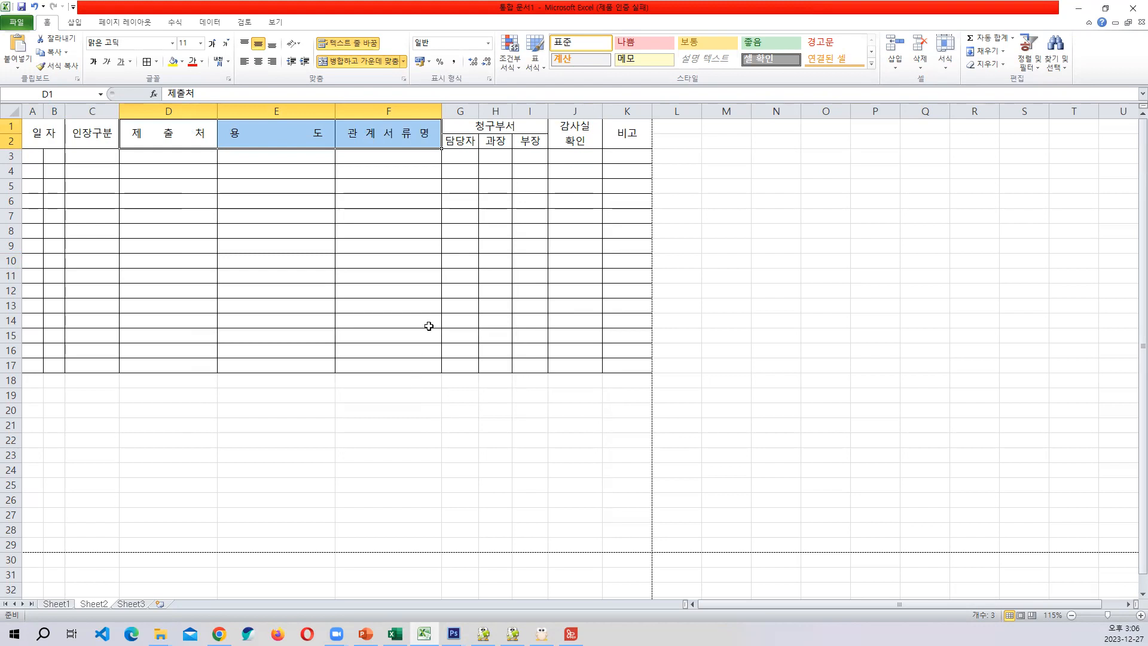
pyautogui.click(389, 249)
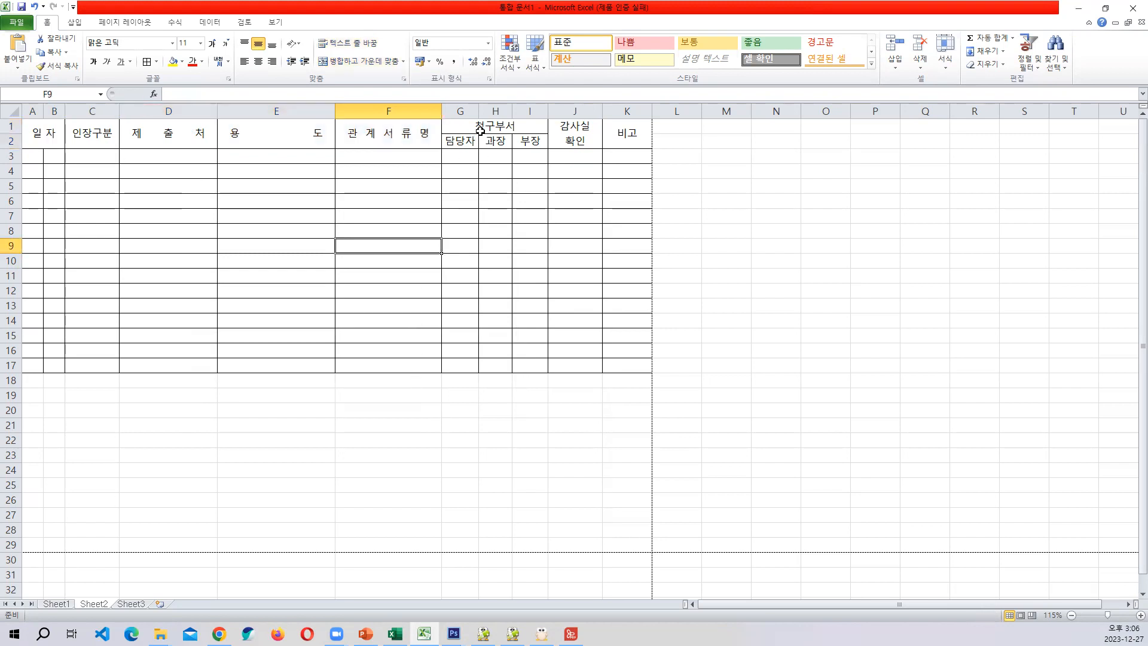
pyautogui.moveTo(464, 149); pyautogui.dragTo(527, 142)
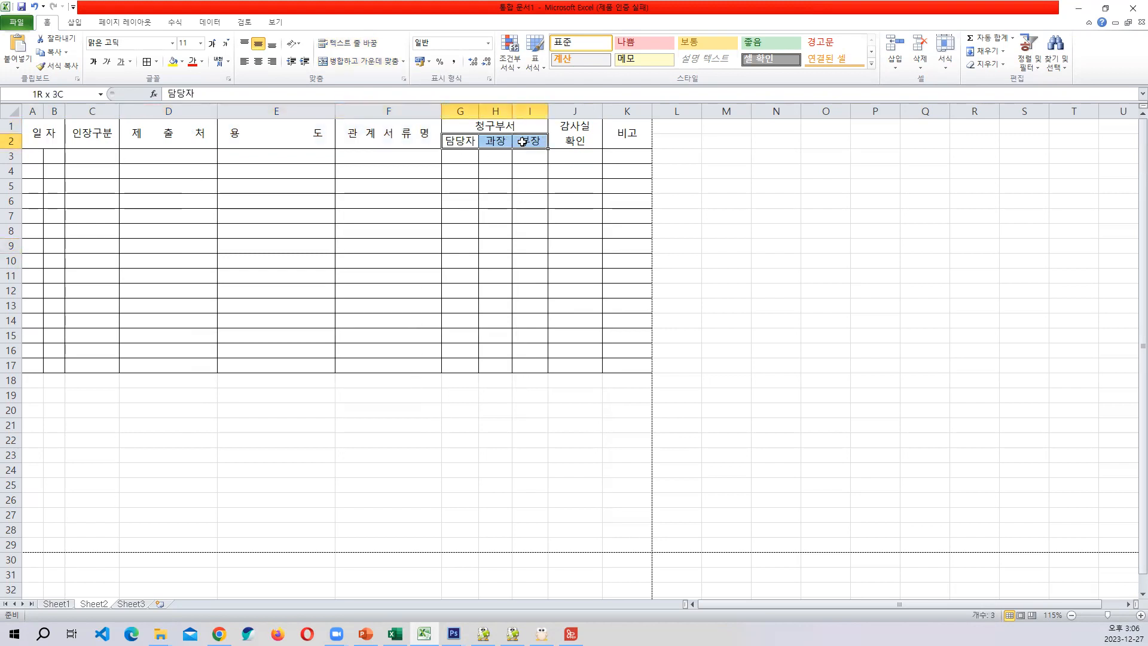
pyautogui.click(258, 61)
pyautogui.click(259, 61)
# Apply horizontal alignment 균등 분할 (들여쓰기) to the merged 청구부서 heading in G1
pyautogui.click(500, 127)
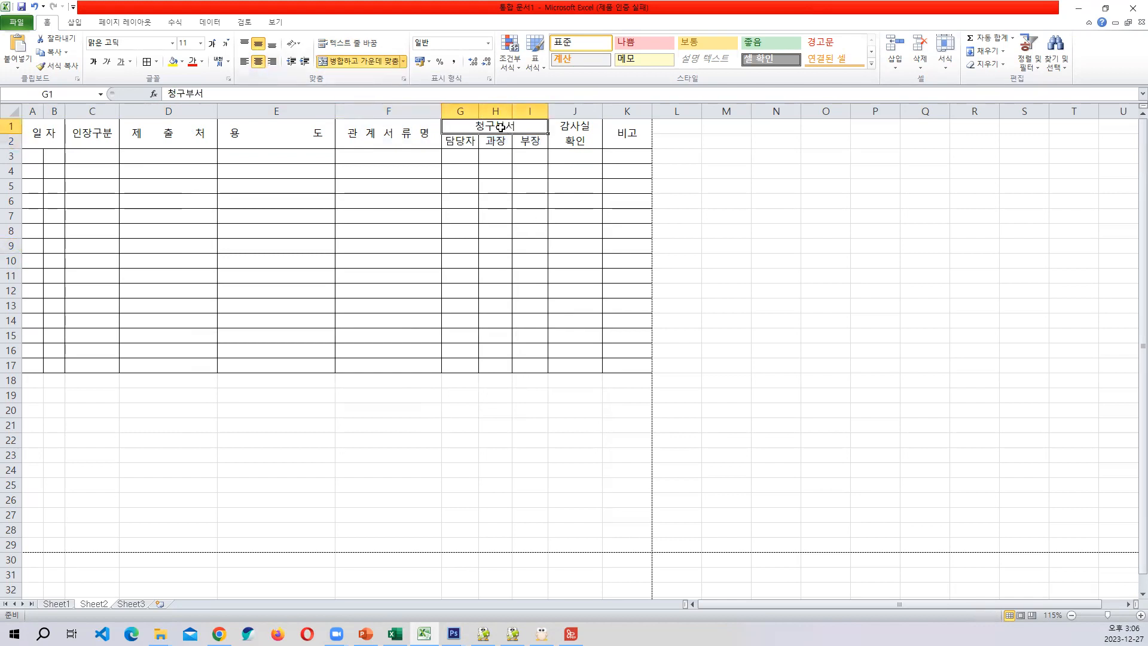
pyautogui.rightClick(501, 127)
pyautogui.click(514, 297)
pyautogui.click(443, 224)
pyautogui.click(434, 285)
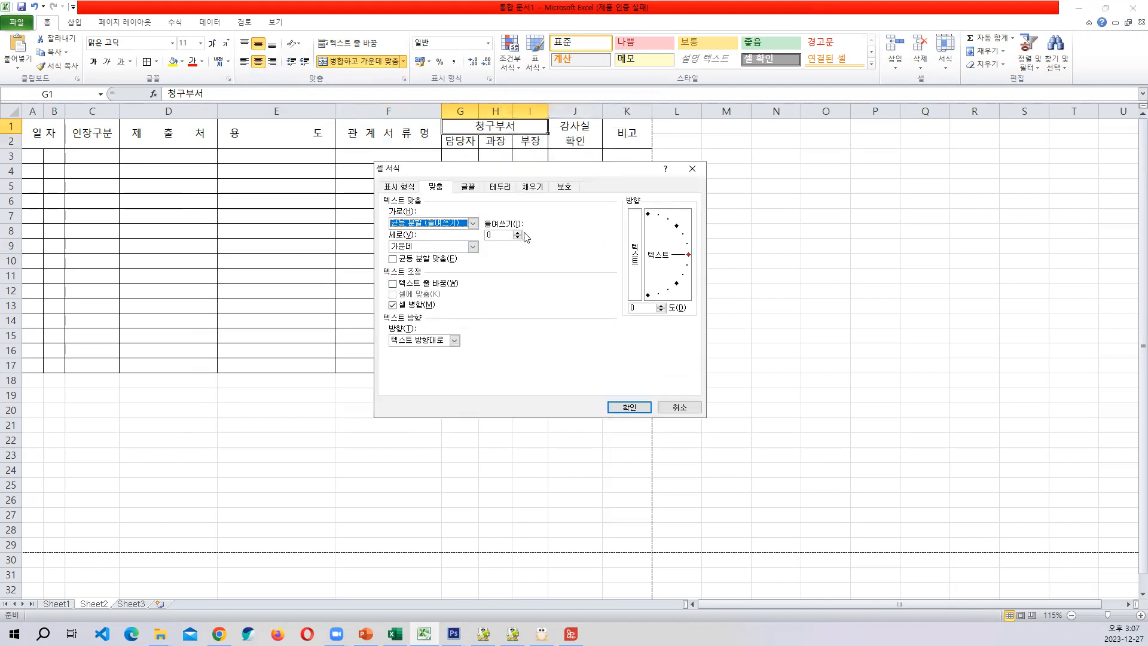
pyautogui.click(628, 406)
# Apply 균등 분할 (들여쓰기) with an indent of 1 to the 감사실 확인 heading and widen column J to keep each word on its own line
pyautogui.click(625, 133)
pyautogui.click(575, 135)
pyautogui.rightClick(574, 140)
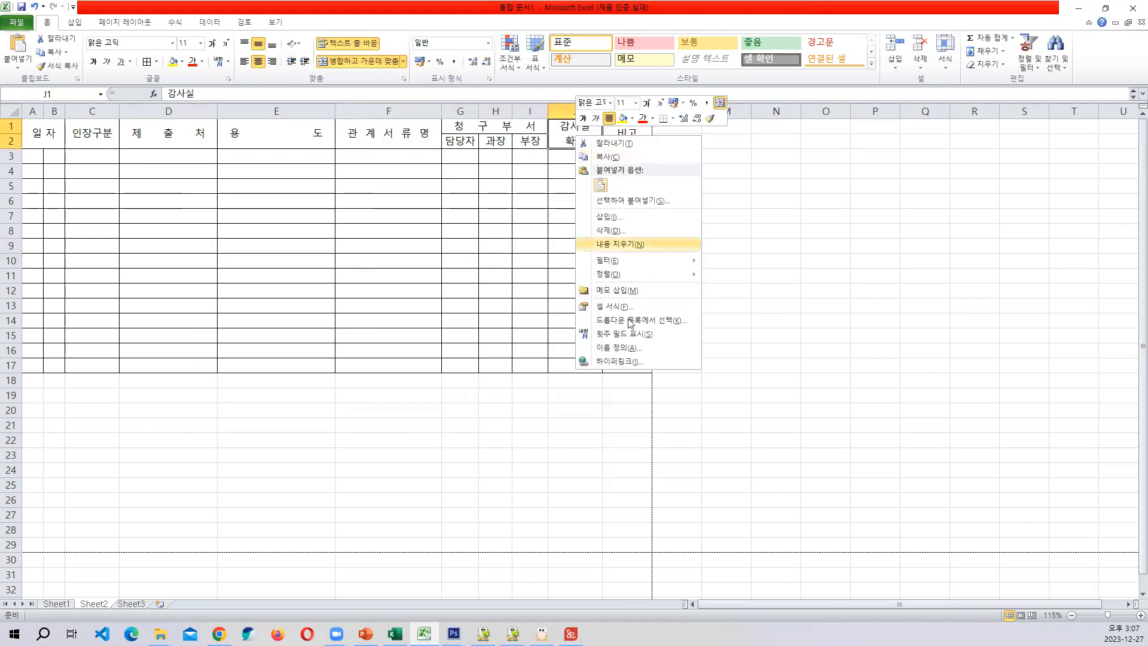
pyautogui.click(617, 300)
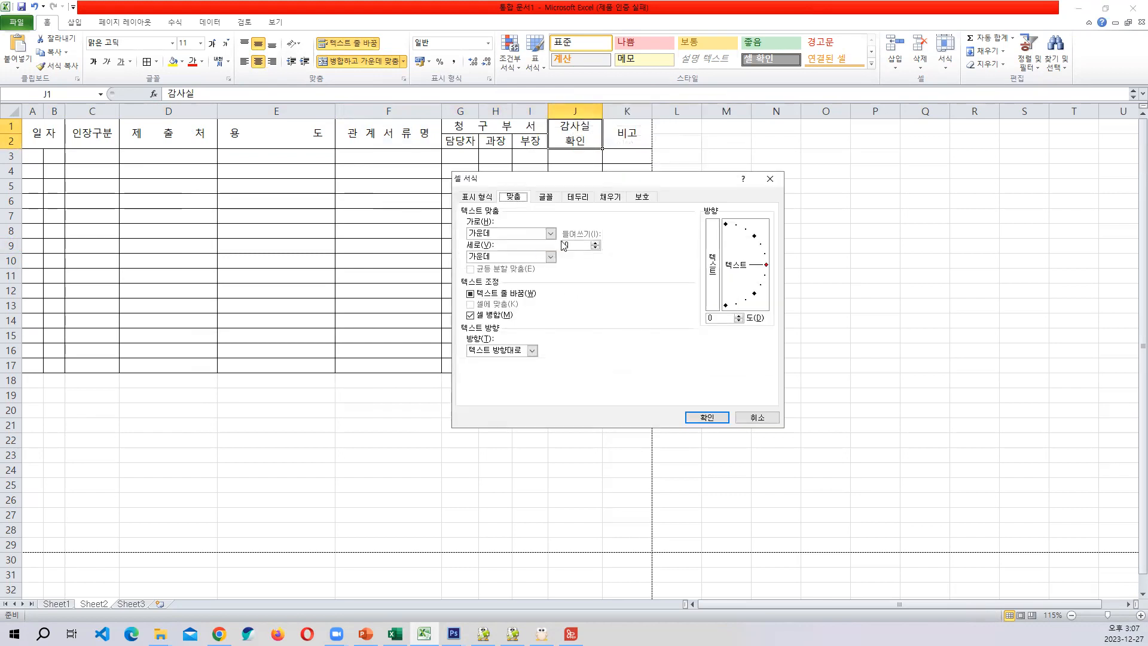
pyautogui.click(595, 243)
pyautogui.click(551, 233)
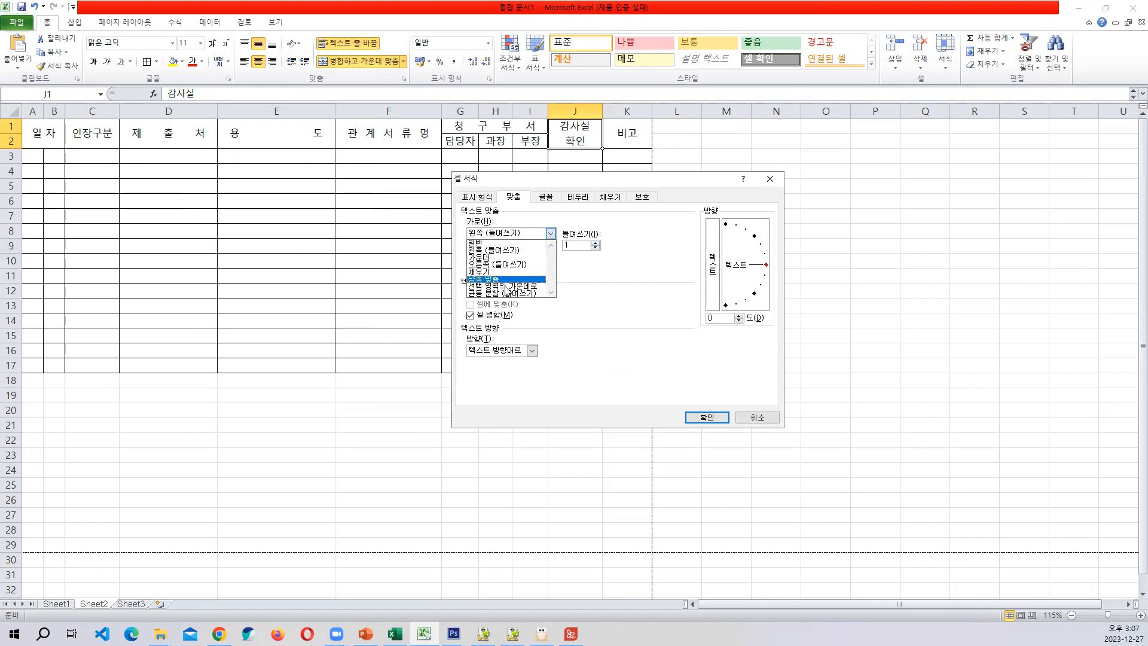
pyautogui.click(505, 294)
pyautogui.click(706, 416)
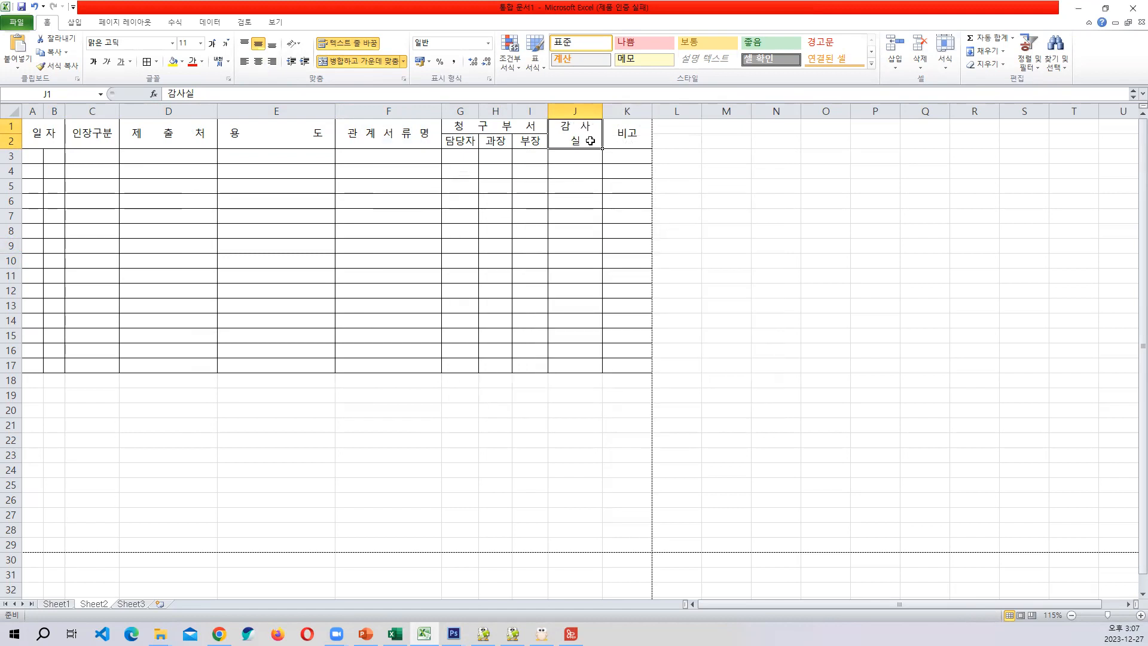
pyautogui.moveTo(603, 110); pyautogui.dragTo(606, 110)
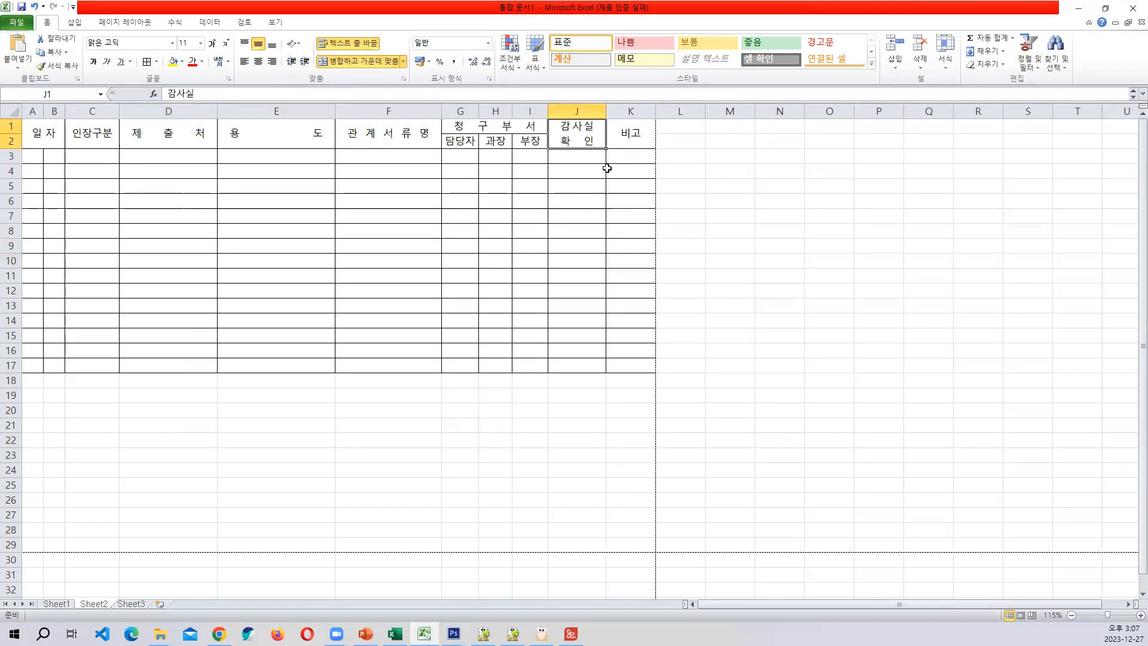
# Insert spacing between the two characters of the 비고 heading in K1
pyautogui.click(620, 143)
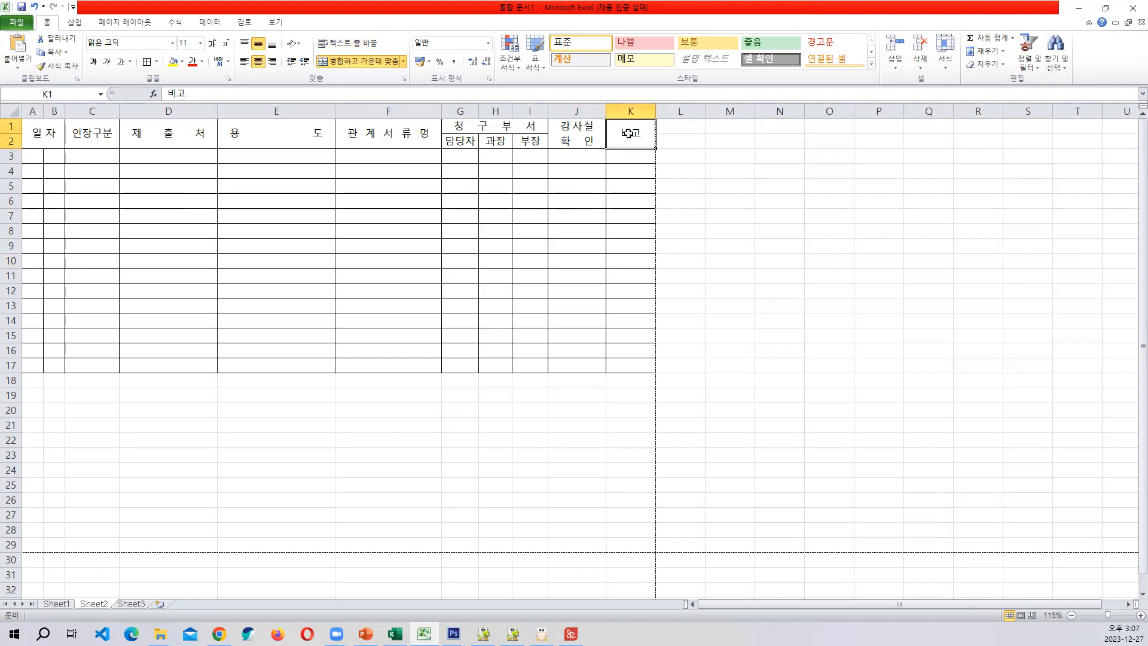
pyautogui.doubleClick(629, 132)
pyautogui.click(625, 218)
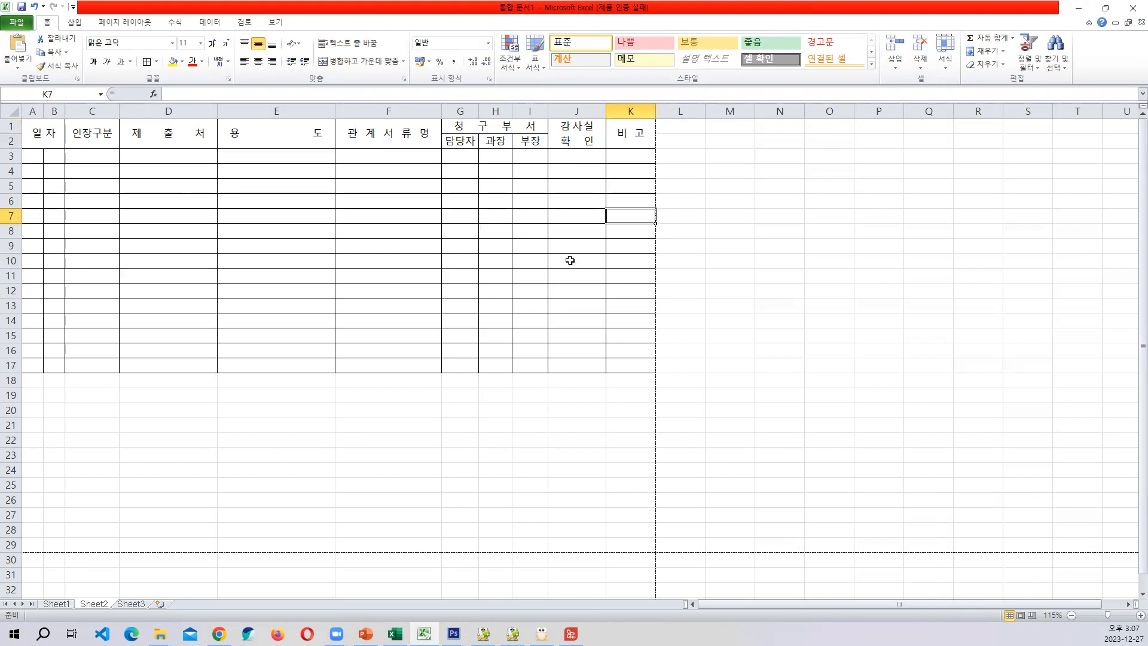
pyautogui.click(443, 236)
pyautogui.click(340, 259)
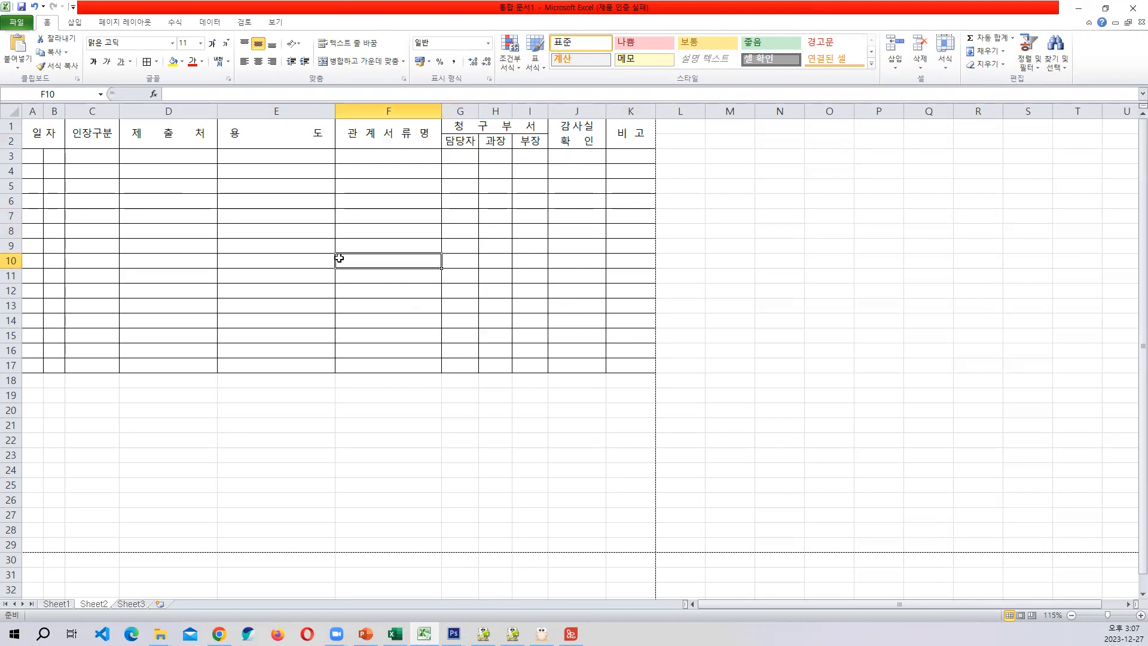
# Switch to Photoshop, examine the title and layout of the reference 인장사용대장 form, and return to Excel
pyautogui.hotkey('alt', 'Tab')
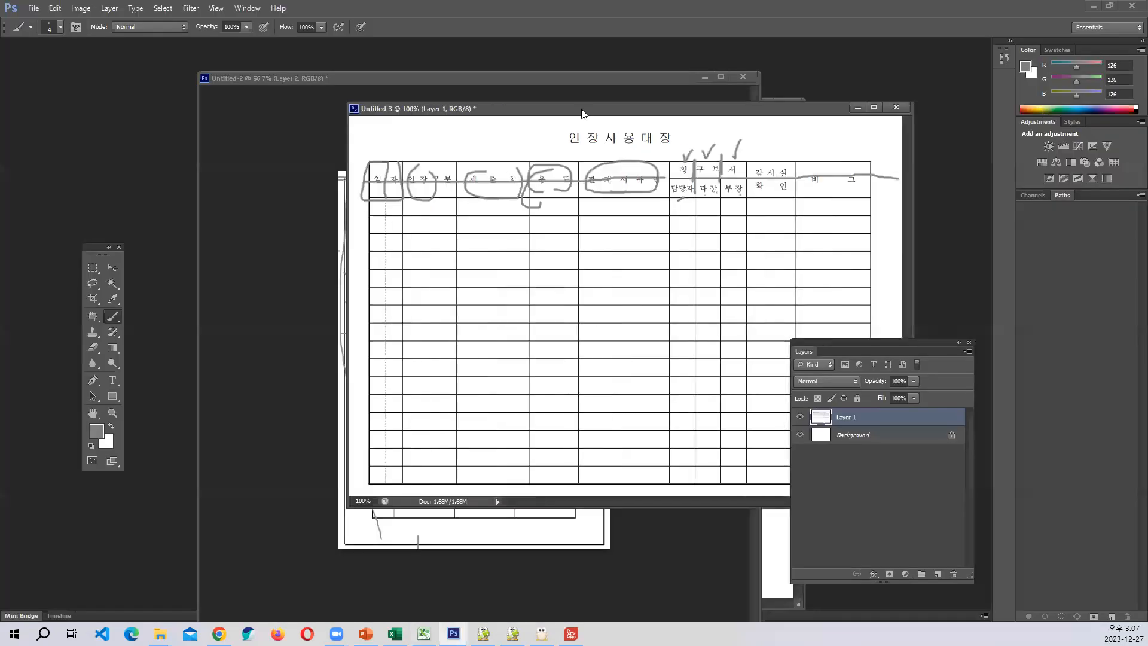
pyautogui.moveTo(581, 108); pyautogui.dragTo(549, 125)
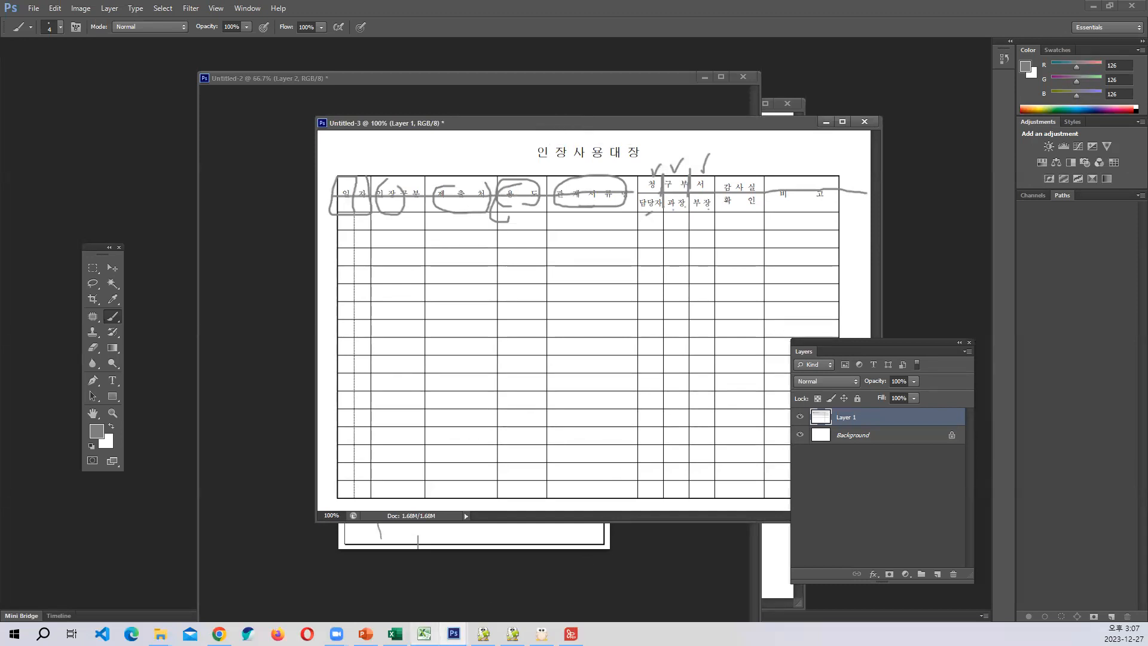
pyautogui.click(424, 633)
pyautogui.click(646, 256)
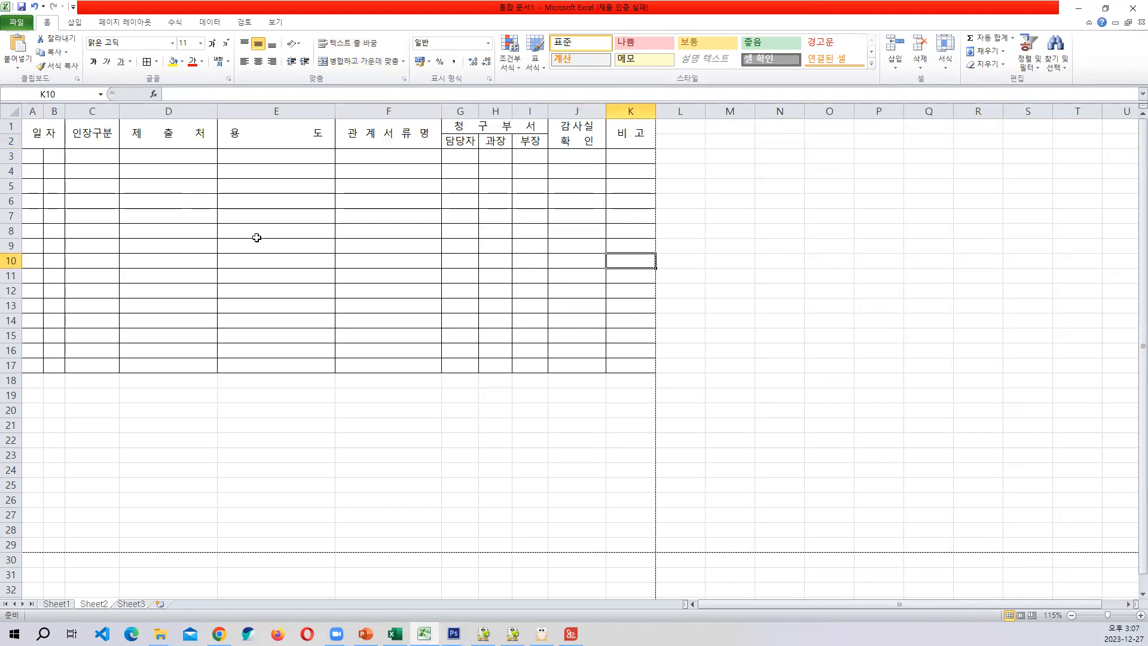
# Insert blank cells over the header range A1:K2, shifting the table down to free two rows above it
pyautogui.moveTo(49, 130); pyautogui.dragTo(630, 137)
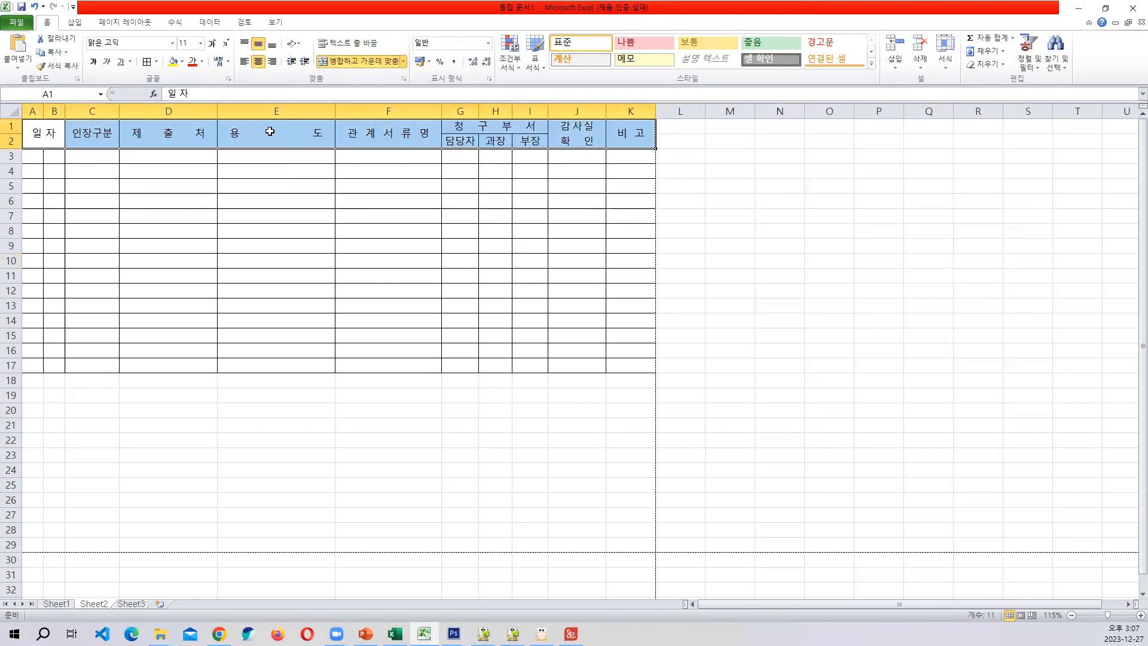
pyautogui.rightClick(270, 131)
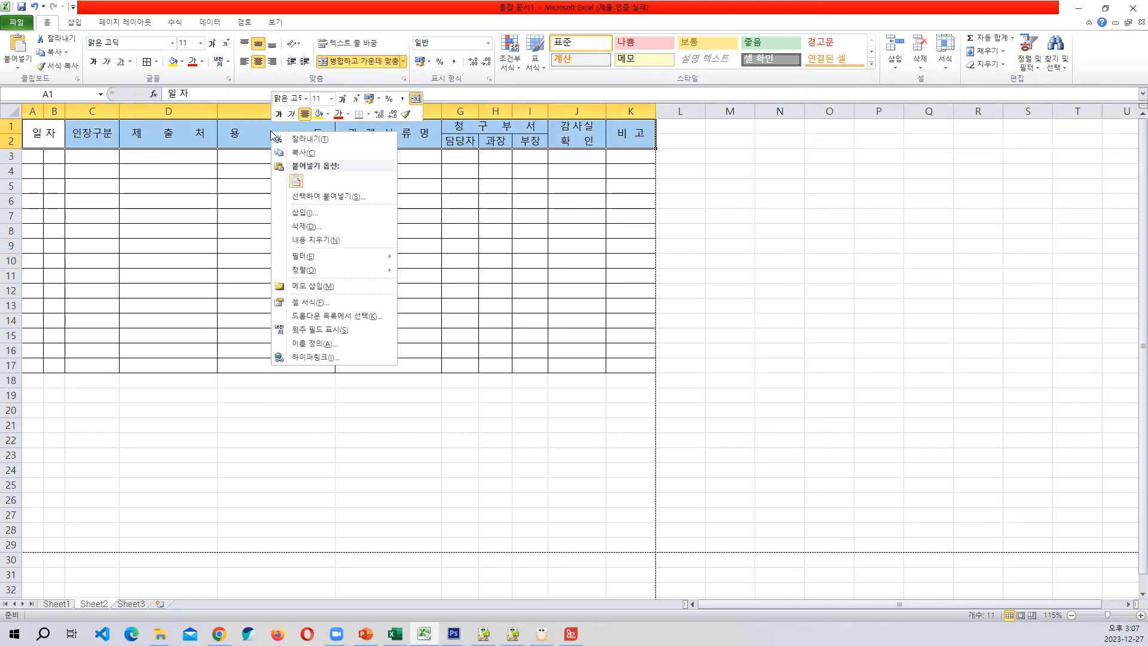
pyautogui.click(301, 213)
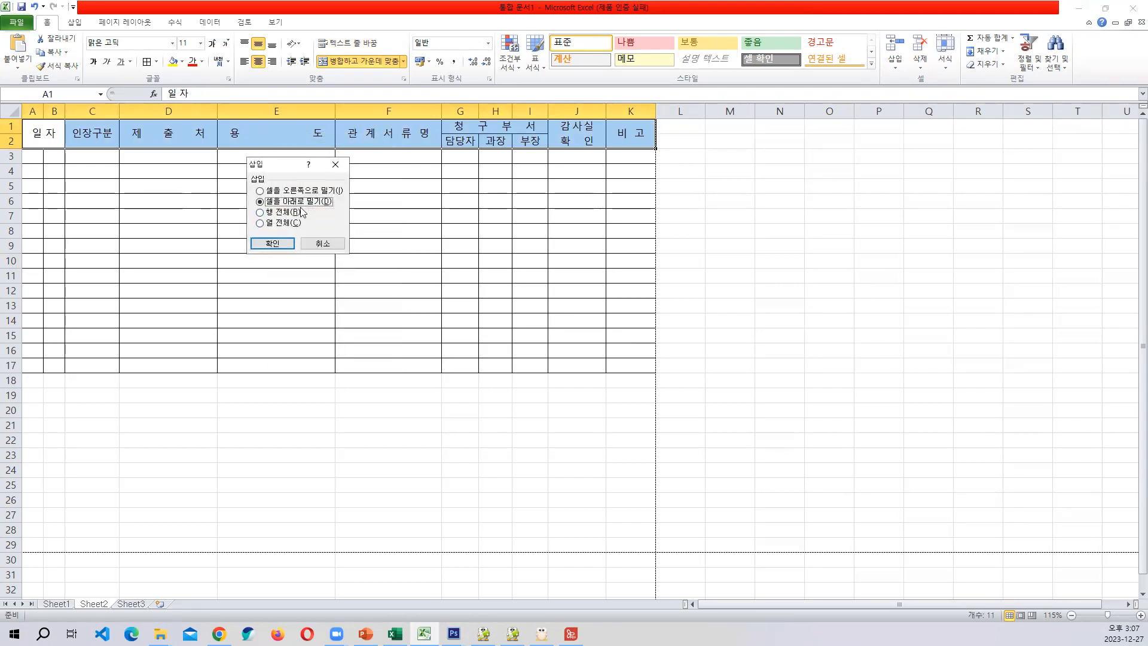
pyautogui.click(272, 243)
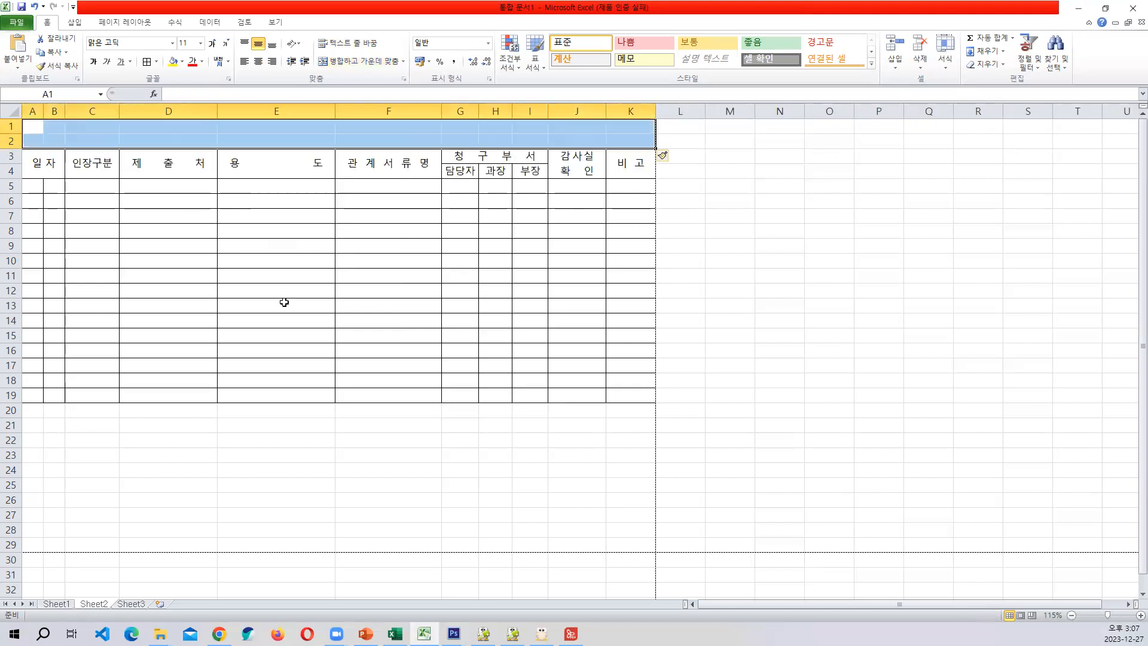
pyautogui.click(346, 304)
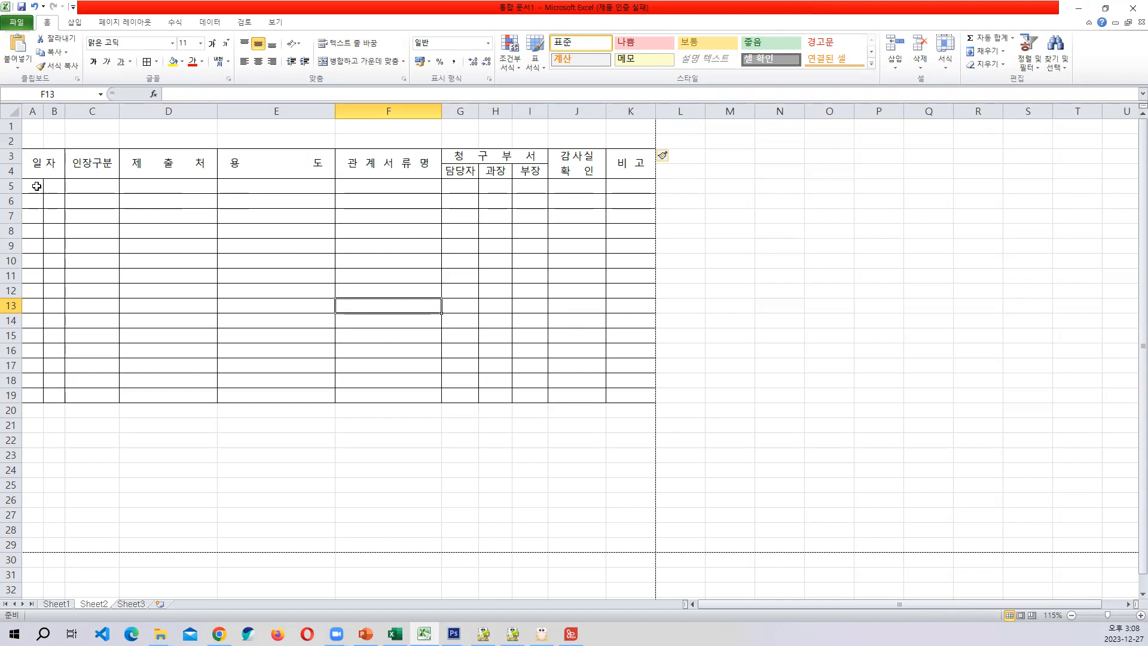
# Set the row height of rows 1 to 19 across A1:K19 to 24, trying other heights such as 20 first
pyautogui.moveTo(30, 129); pyautogui.dragTo(623, 399)
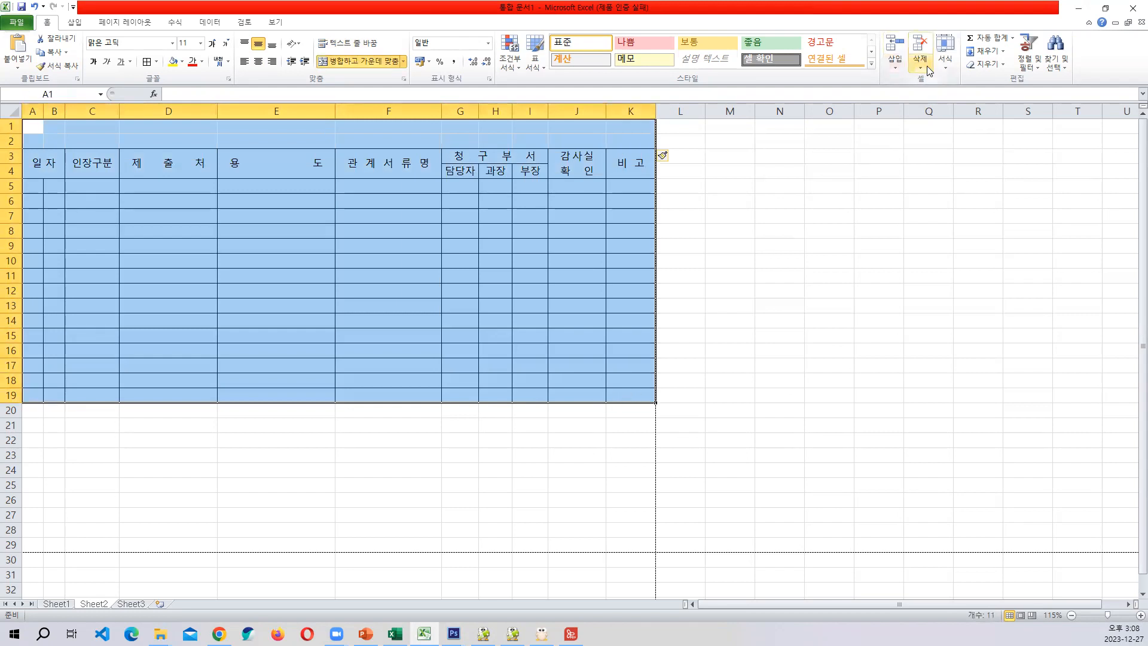
pyautogui.click(944, 56)
pyautogui.click(963, 95)
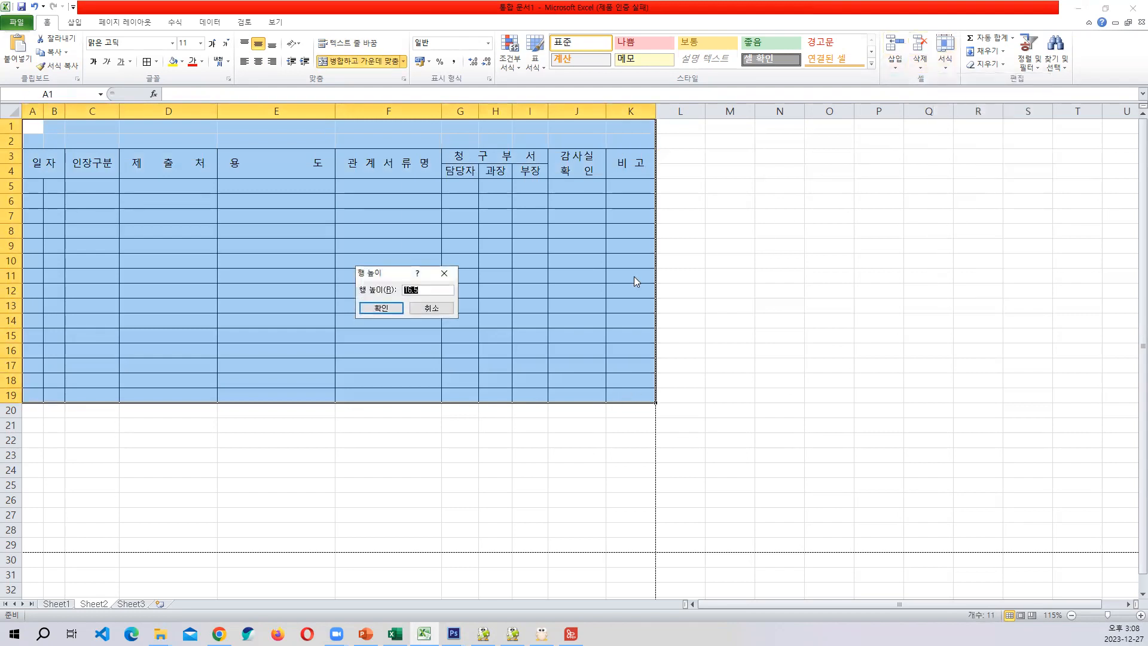
pyautogui.press('Return')
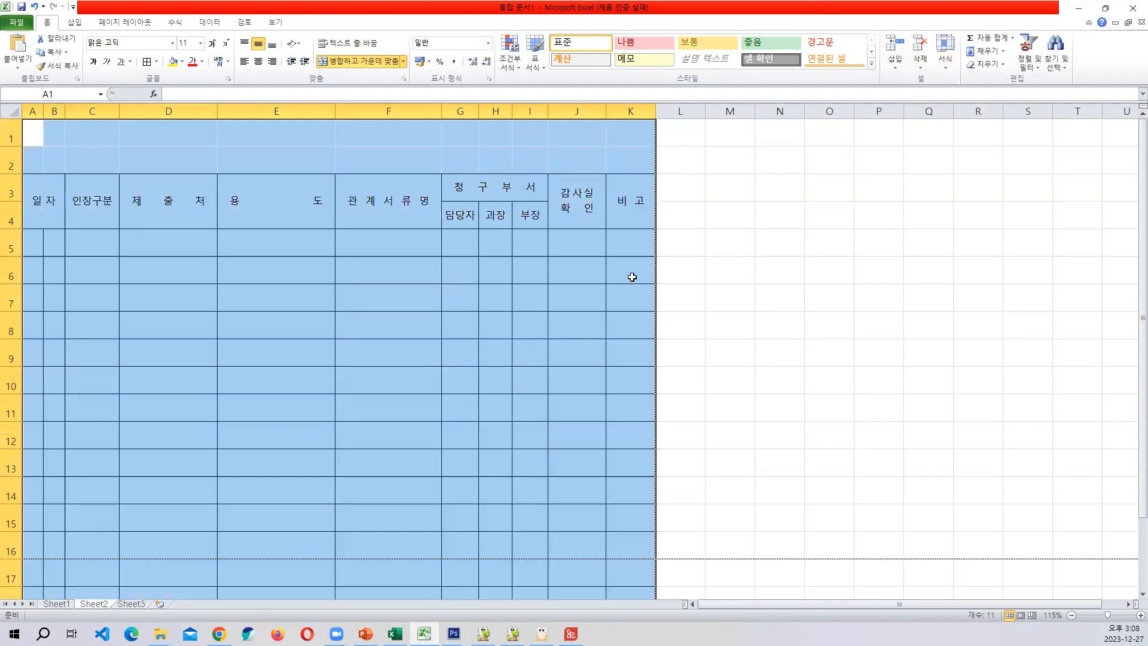
pyautogui.click(944, 52)
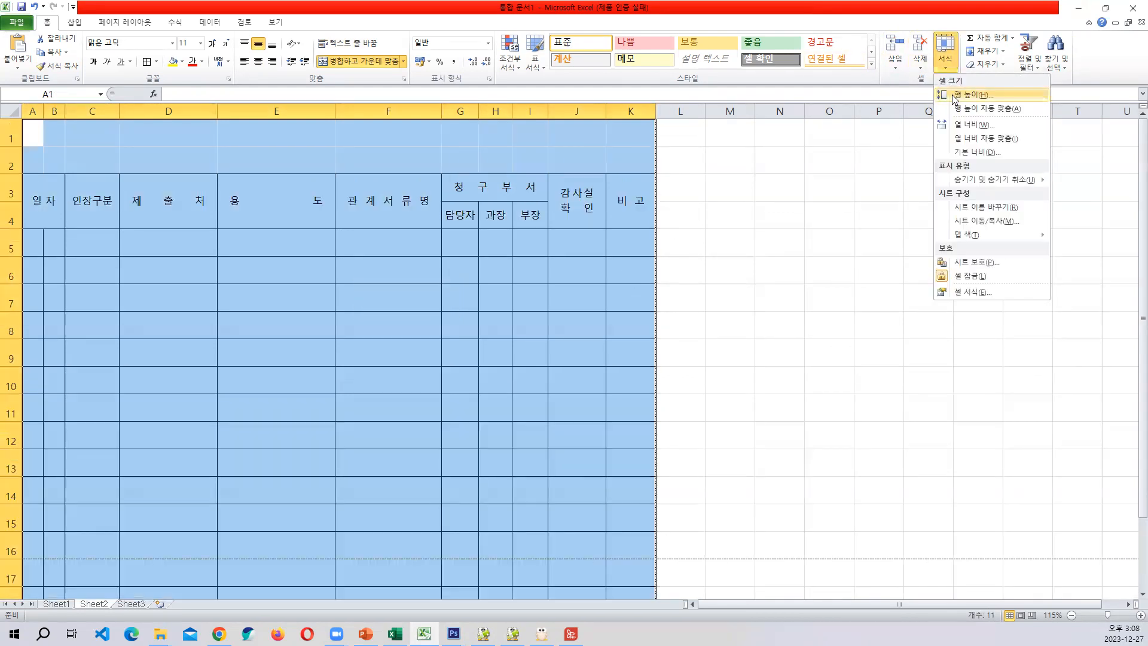
pyautogui.click(952, 94)
pyautogui.write('20')
pyautogui.press('Return')
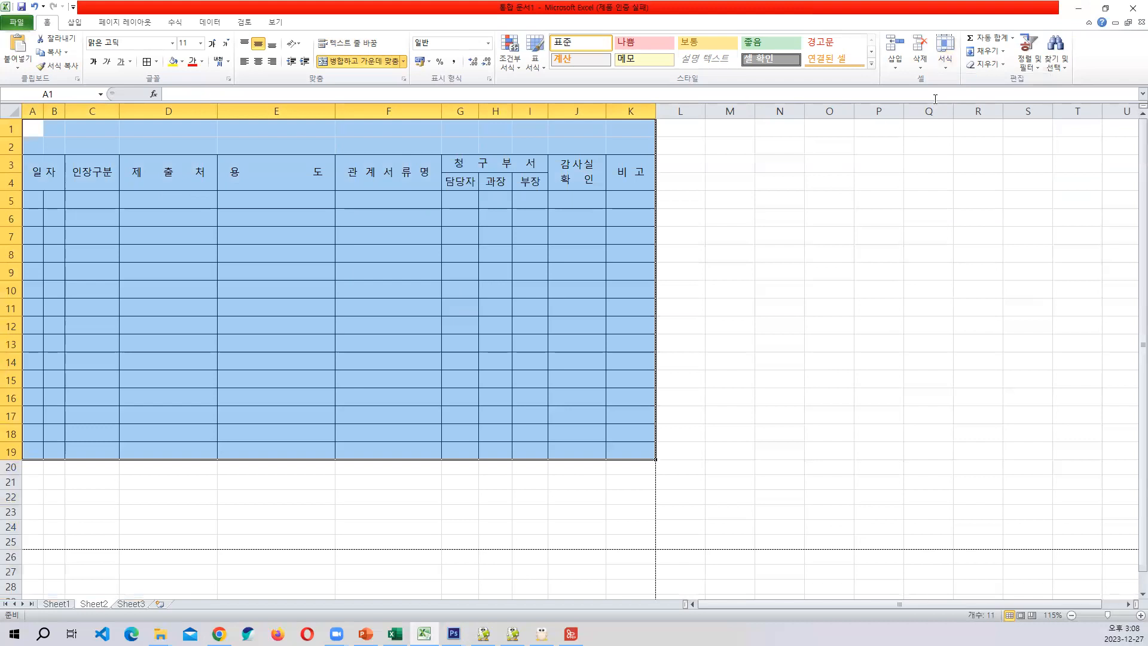
pyautogui.click(944, 53)
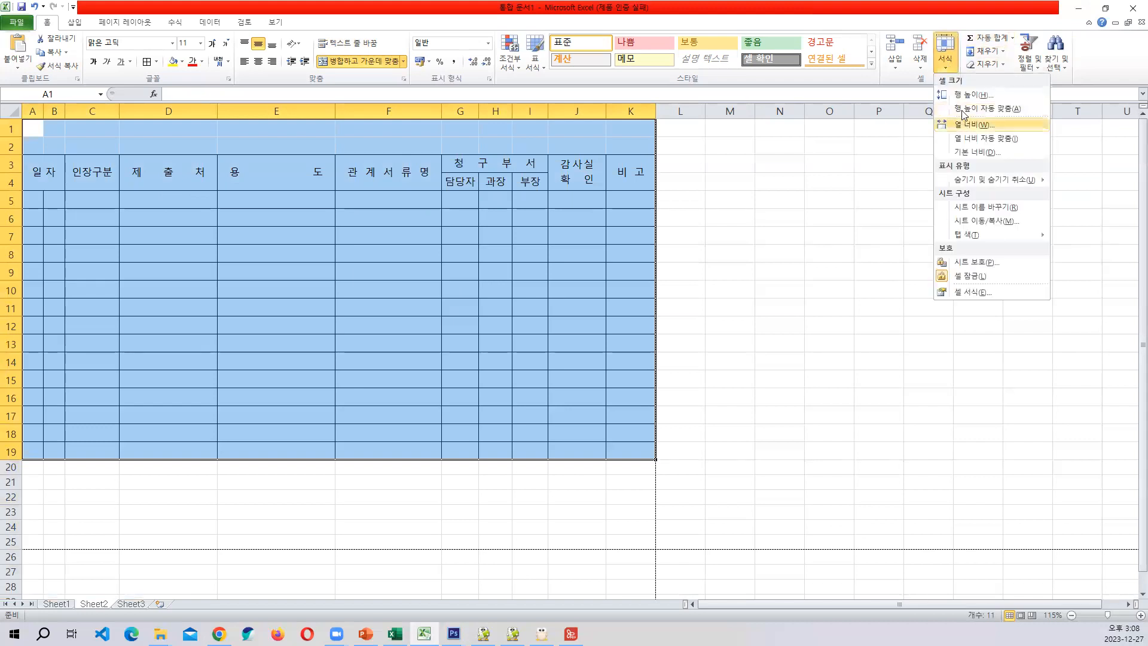
pyautogui.click(962, 95)
pyautogui.write('2')
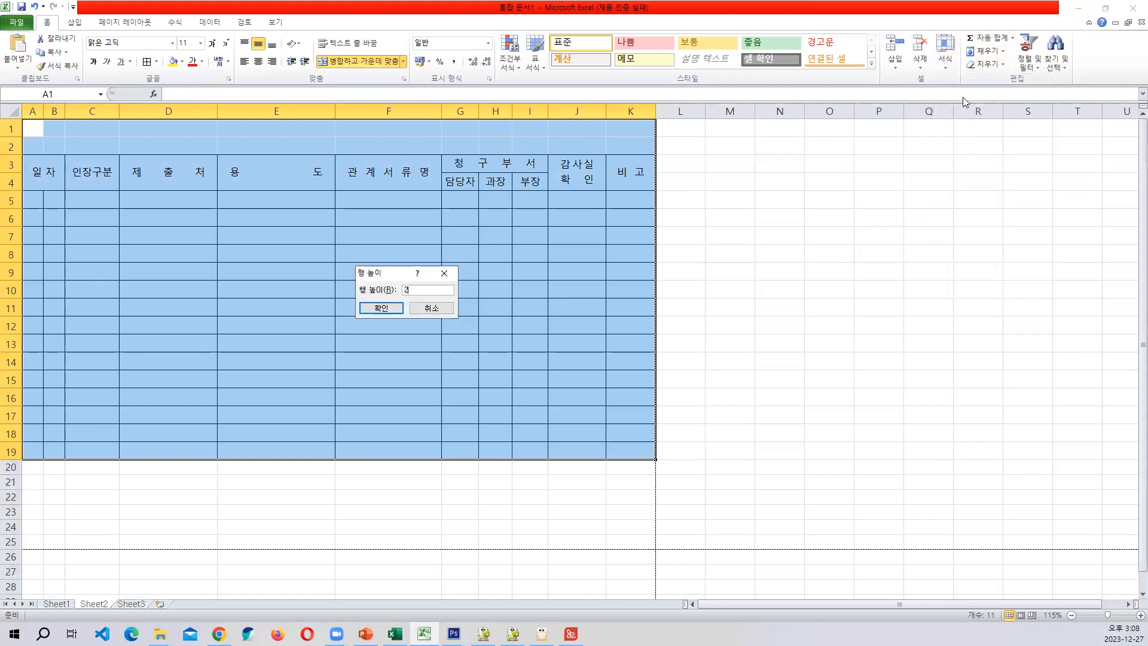
pyautogui.write('4')
pyautogui.press('Return')
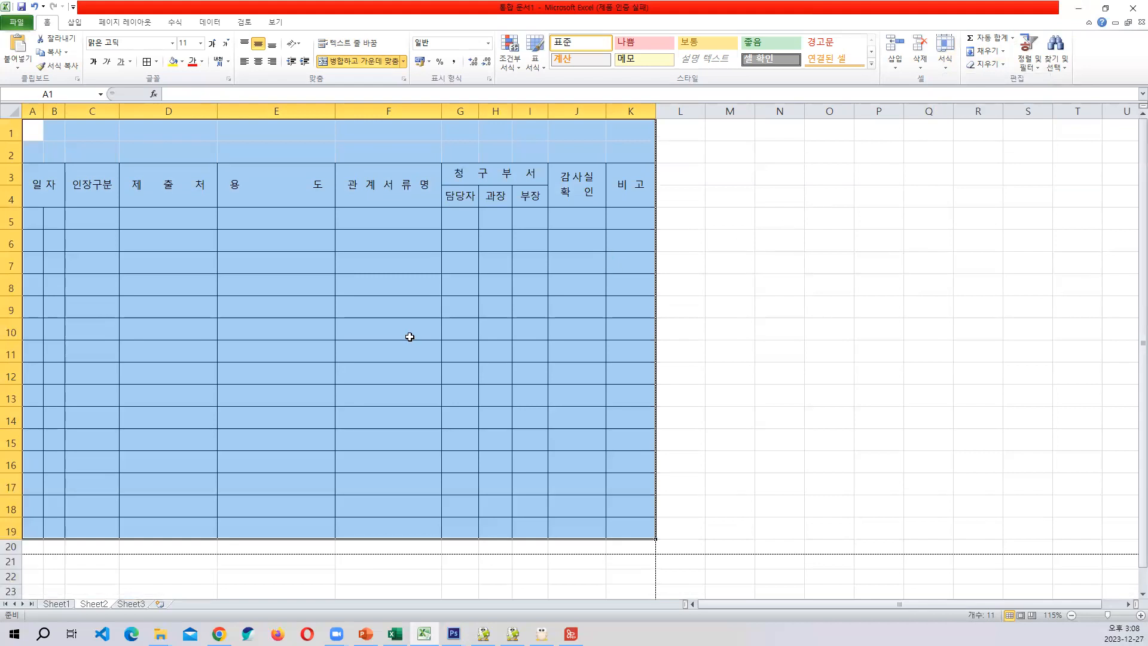
pyautogui.click(430, 321)
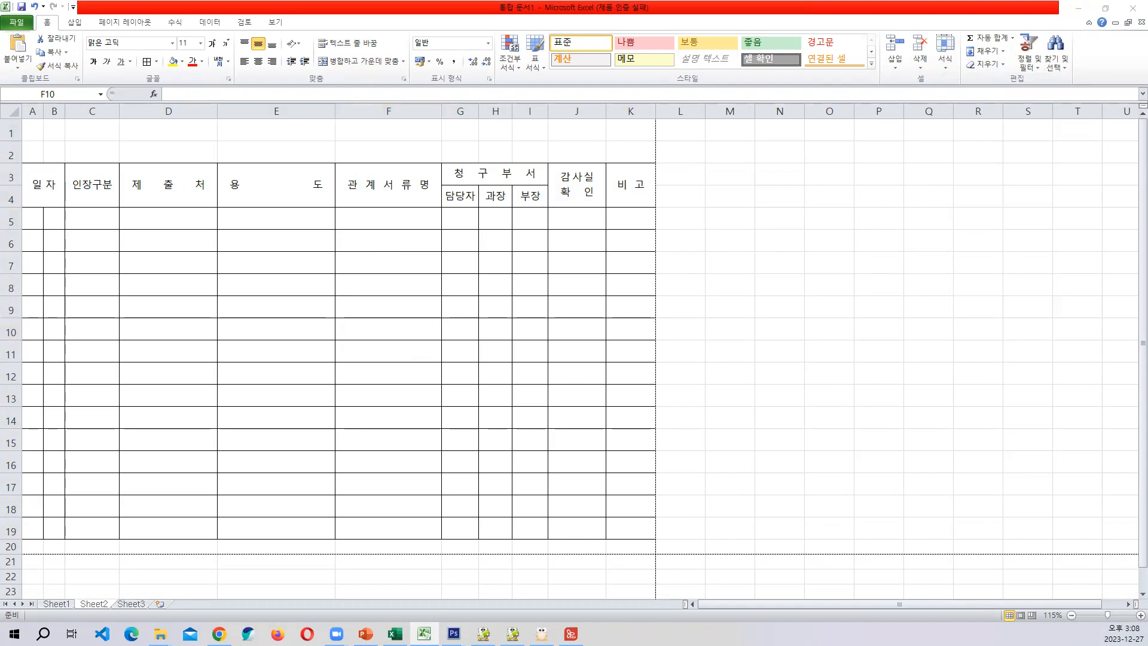
# Switch to Photoshop, examine the dotted divider inside the 일자 column of the reference form, marking it with the brush, and return to Excel
pyautogui.hotkey('alt', 'Tab')
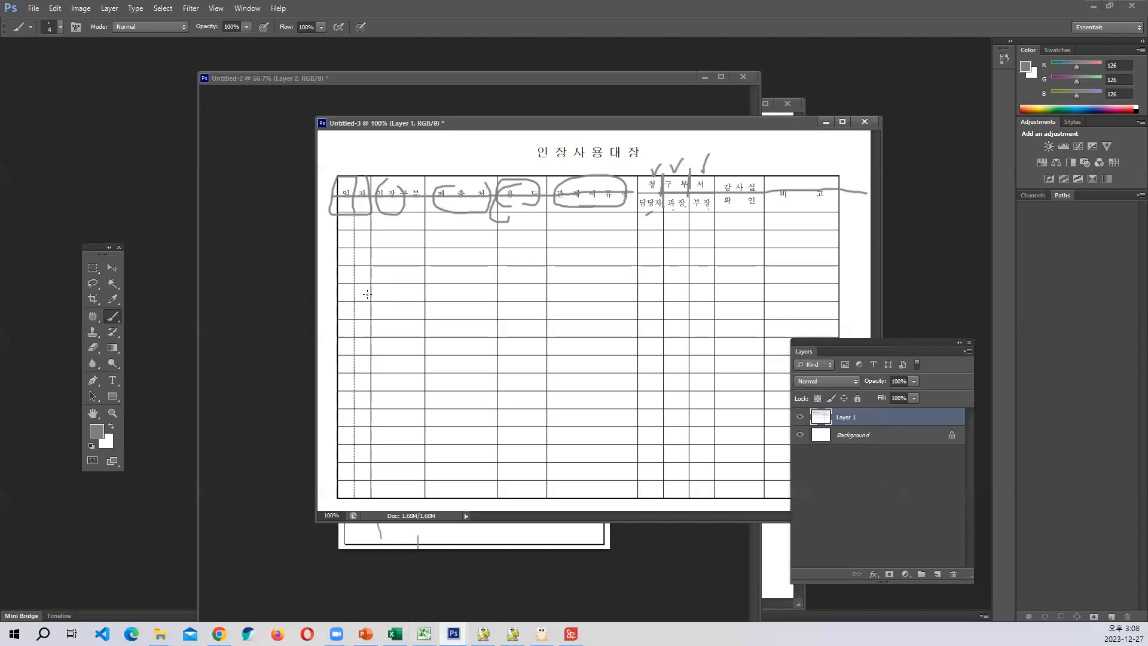
pyautogui.hotkey('ctrl', '-')
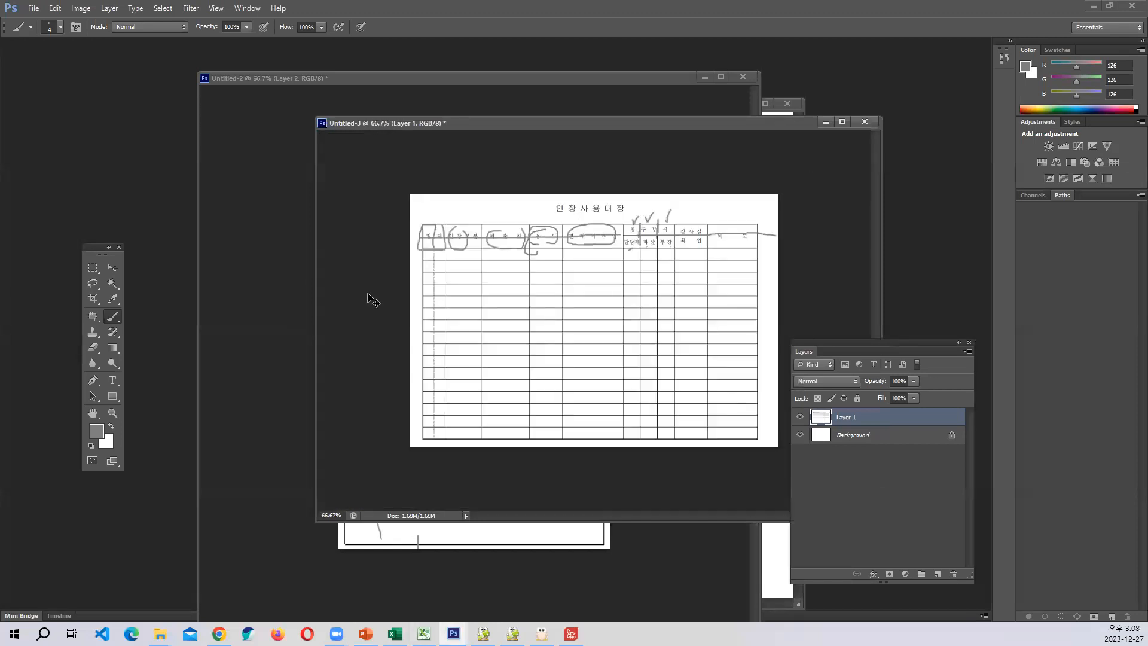
pyautogui.hotkey('ctrl', '+')
pyautogui.hotkey('ctrl', '+')
pyautogui.hotkey('ctrl', '+')
pyautogui.moveTo(418, 292); pyautogui.dragTo(712, 281)
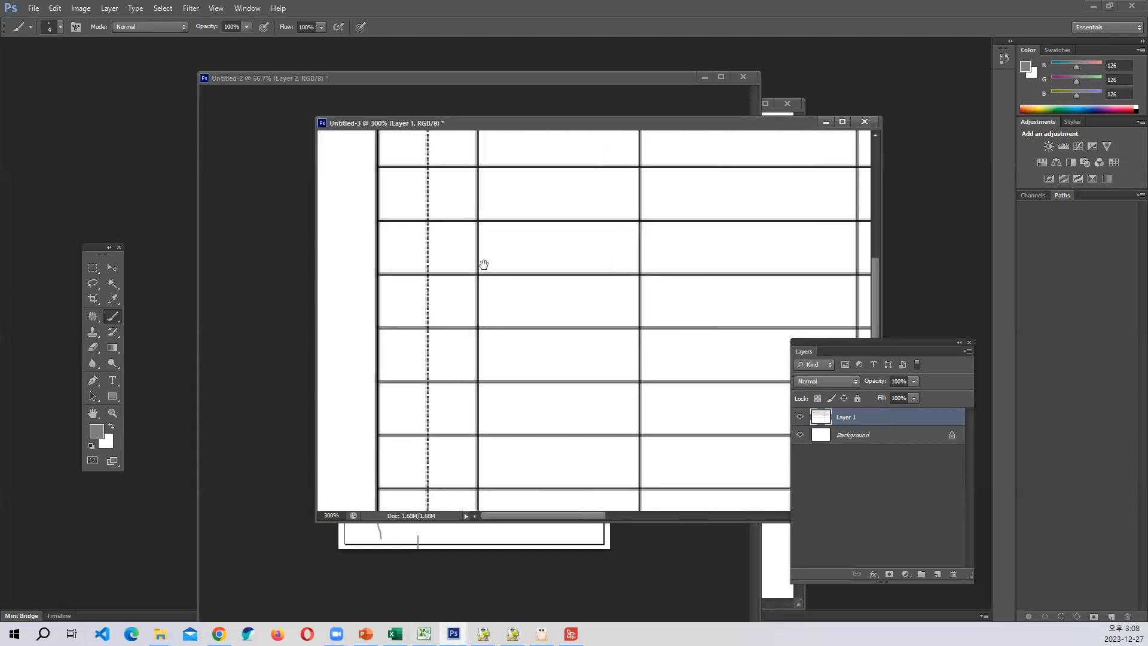
pyautogui.moveTo(449, 256)
pyautogui.mouseDown()
pyautogui.moveTo(407, 268)
pyautogui.moveTo(435, 223)
pyautogui.moveTo(458, 237)
pyautogui.mouseUp()
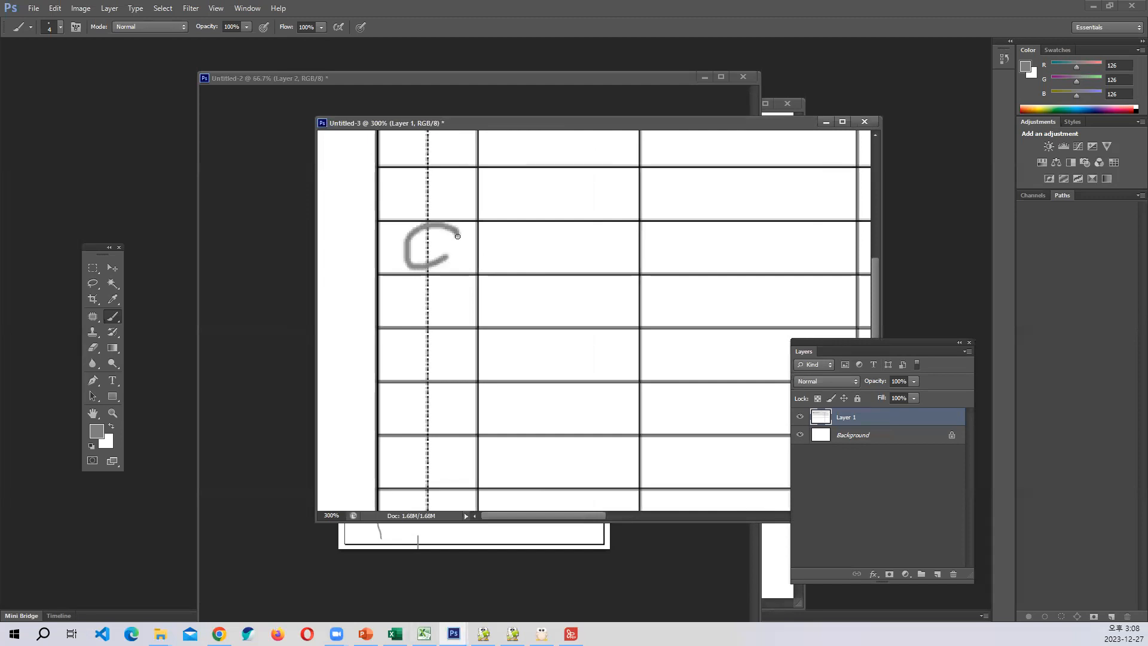
pyautogui.moveTo(409, 205); pyautogui.dragTo(403, 171)
pyautogui.click(424, 634)
pyautogui.click(127, 236)
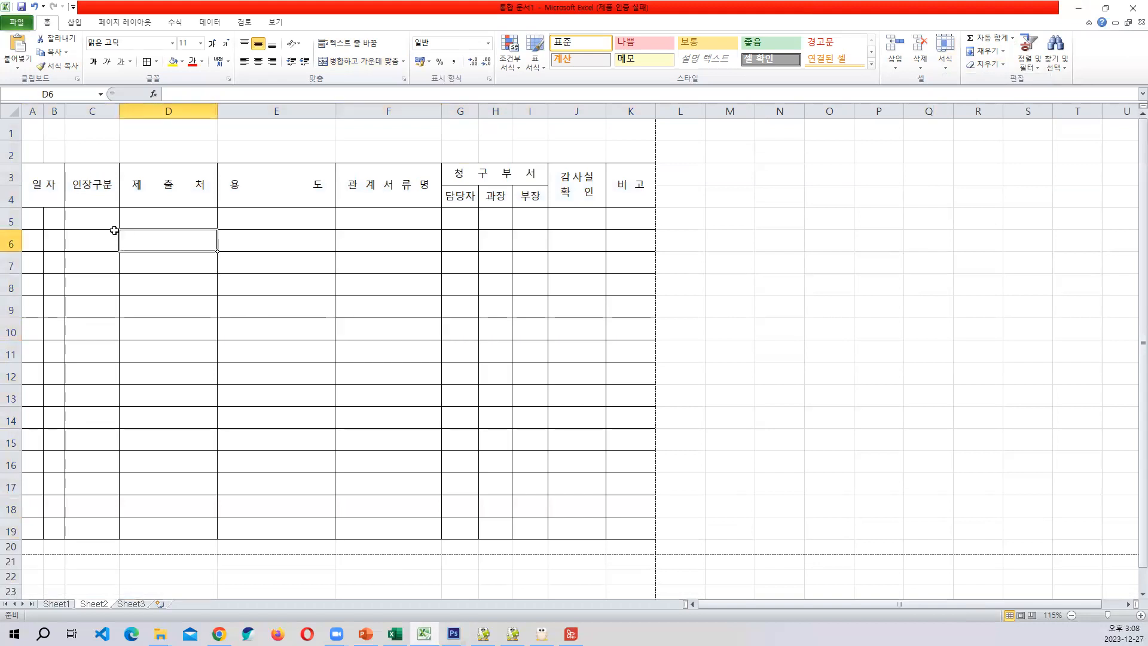
# Change the vertical border between columns A and B in A5:B19 to a dotted line
pyautogui.moveTo(28, 215); pyautogui.dragTo(51, 523)
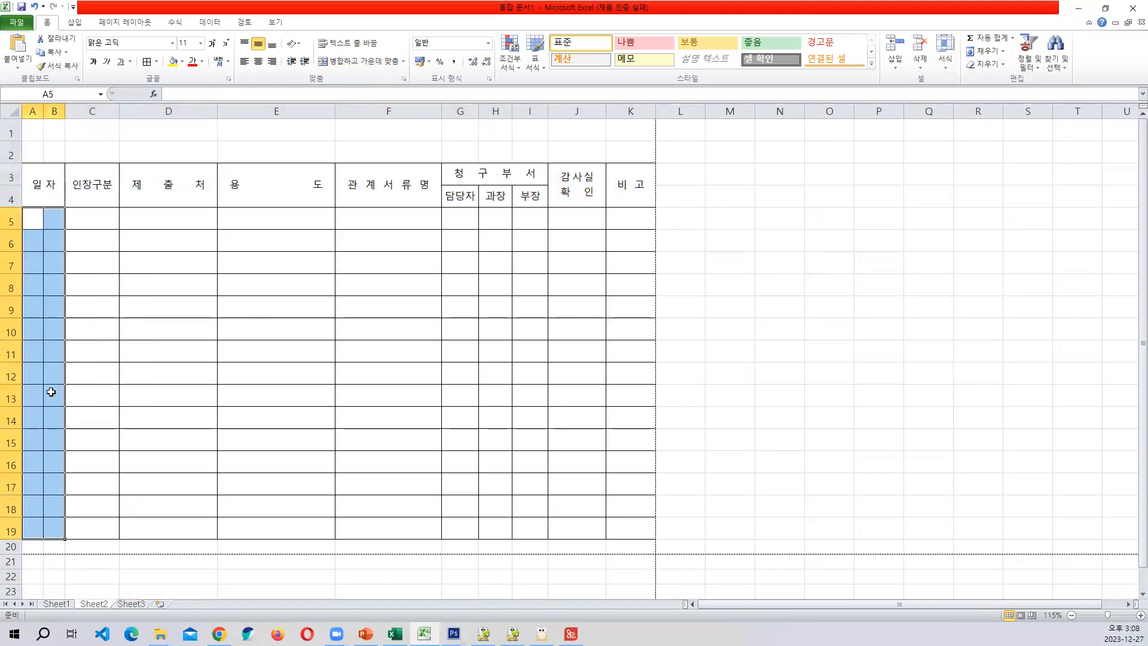
pyautogui.rightClick(51, 218)
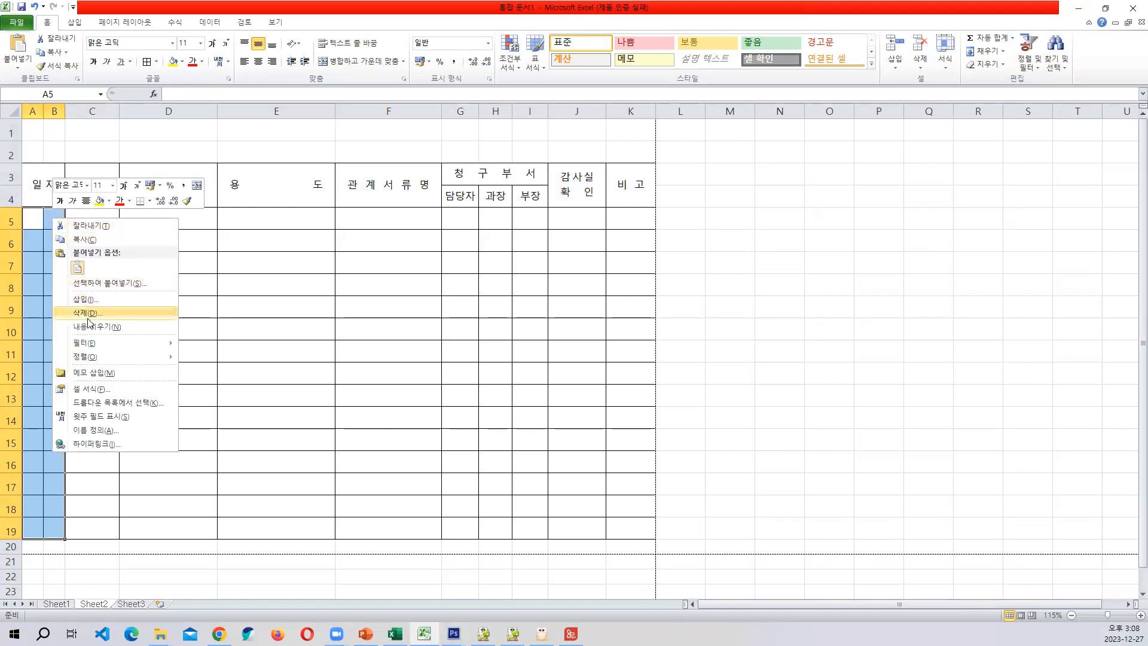
pyautogui.click(104, 391)
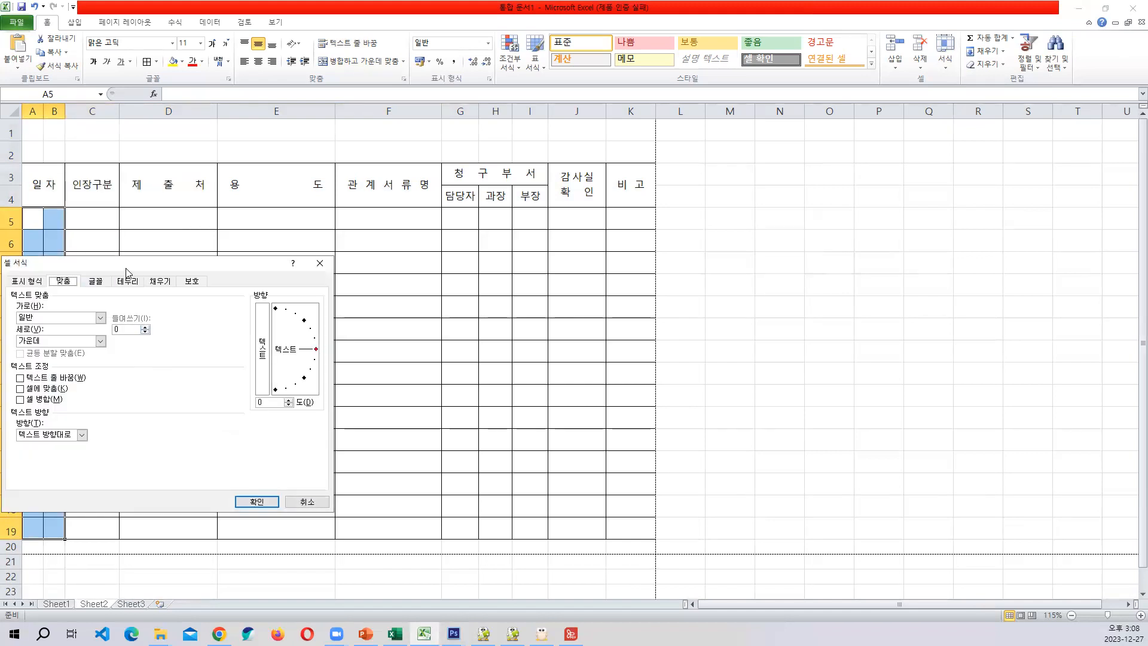
pyautogui.moveTo(126, 272); pyautogui.dragTo(259, 205)
pyautogui.click(258, 213)
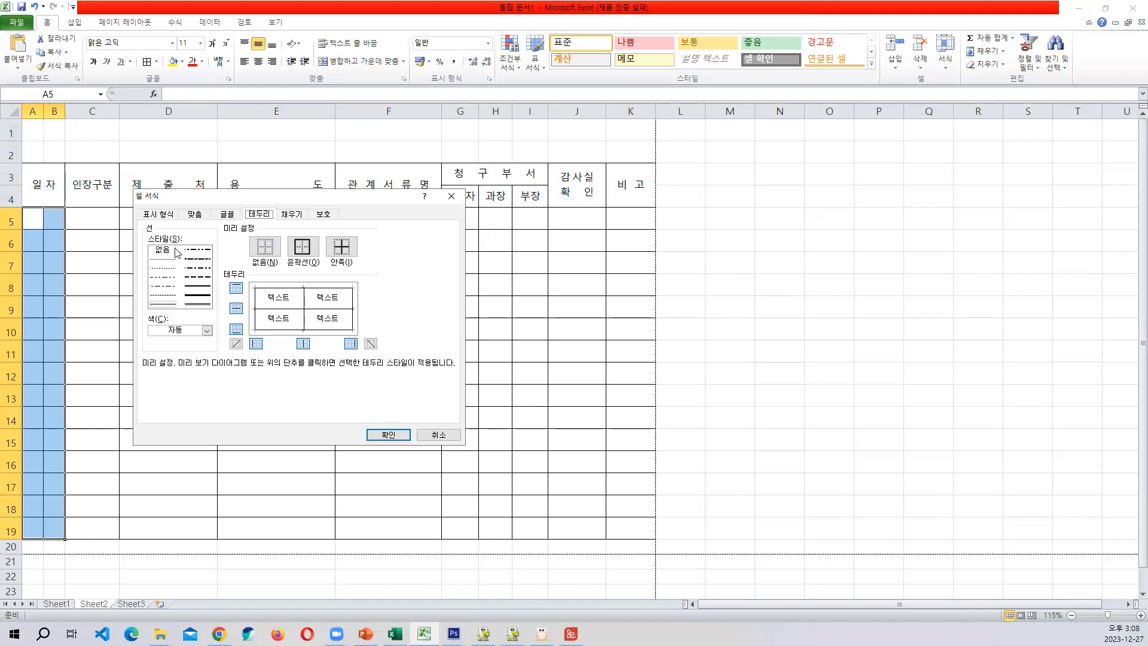
pyautogui.click(165, 269)
pyautogui.click(382, 433)
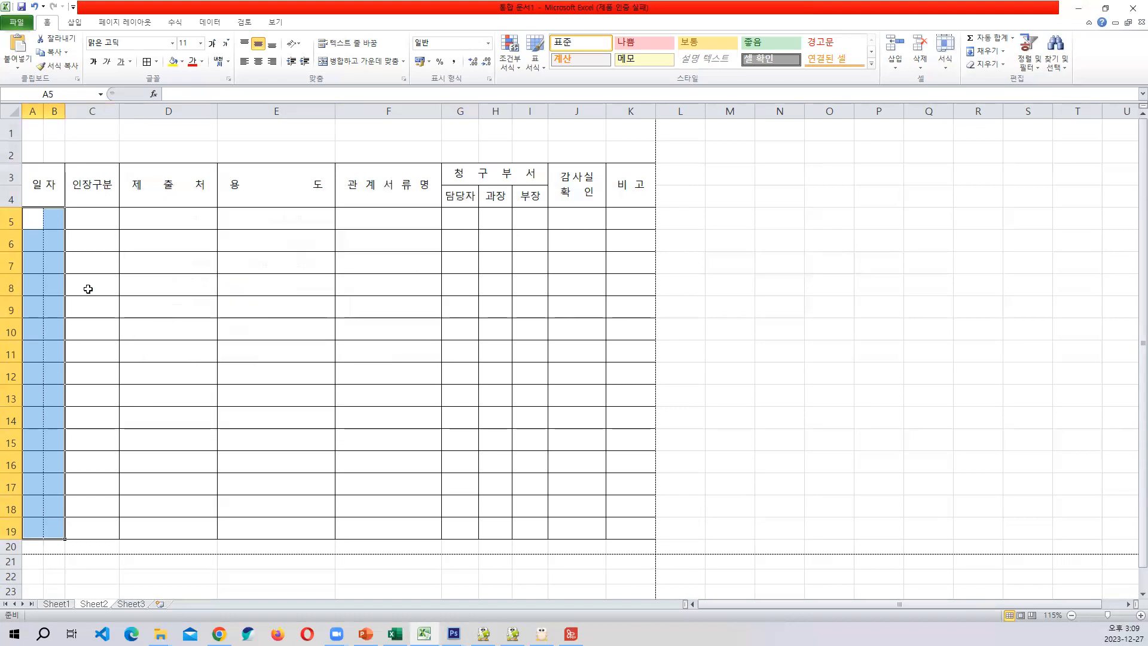
pyautogui.click(111, 290)
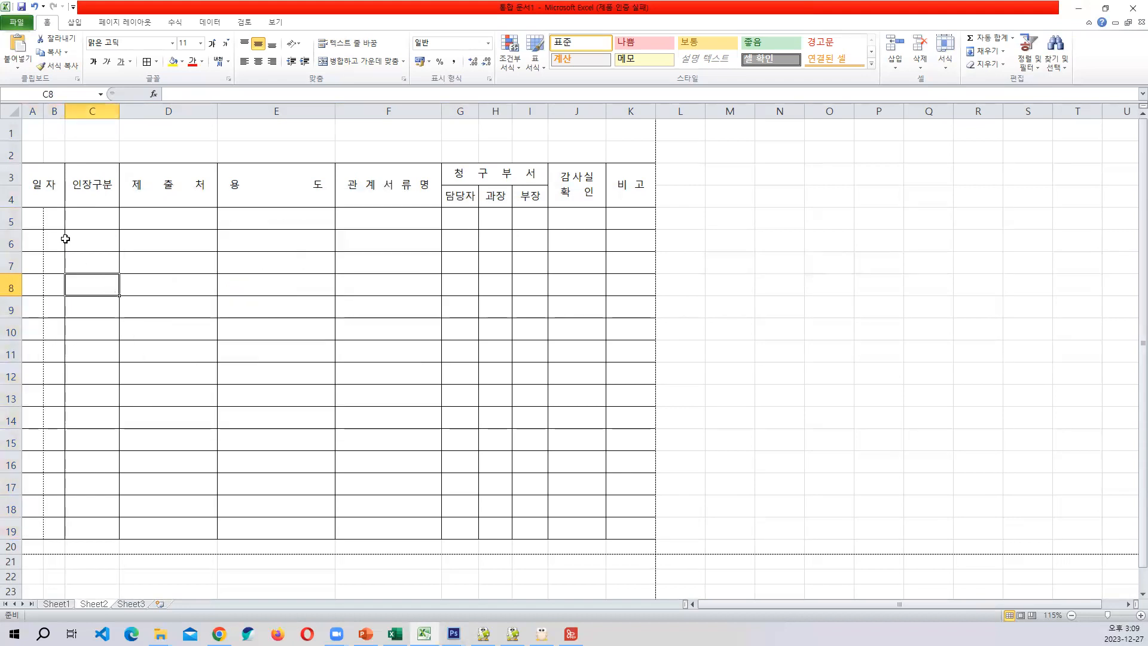
pyautogui.click(258, 324)
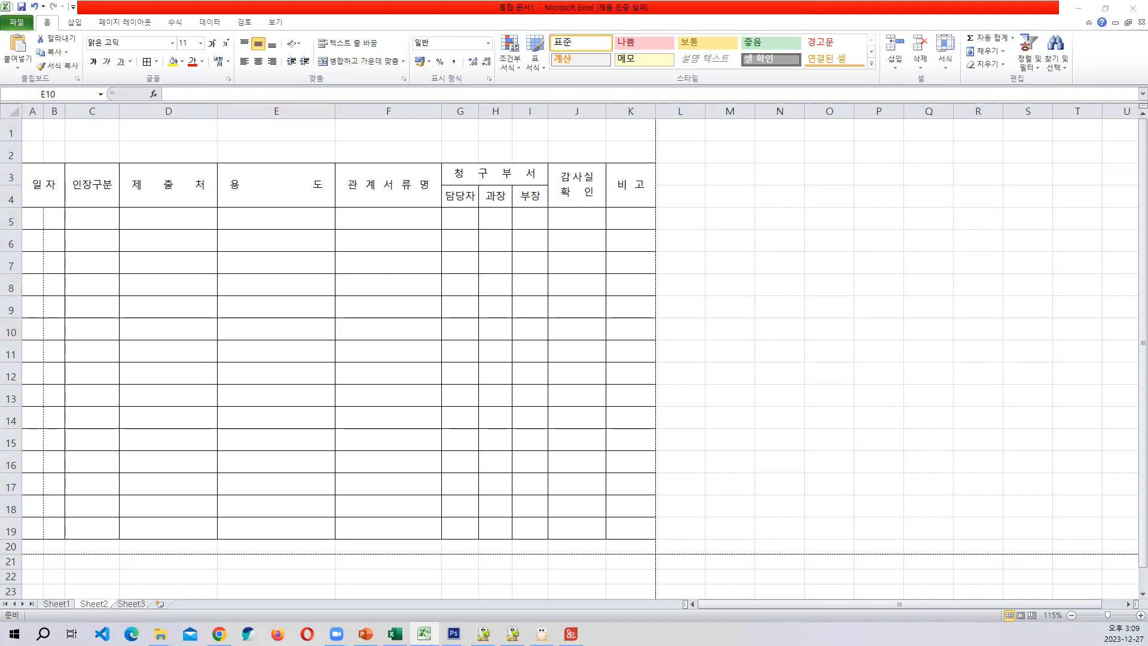
# Switch to Photoshop, look through the open reference documents, and return to Excel
pyautogui.hotkey('alt', 'Tab')
pyautogui.click(393, 306)
pyautogui.hotkey('ctrl', 'Tab')
pyautogui.hotkey('ctrl', 'Tab')
pyautogui.hotkey('ctrl', 'Tab')
pyautogui.hotkey('ctrl', 'Tab')
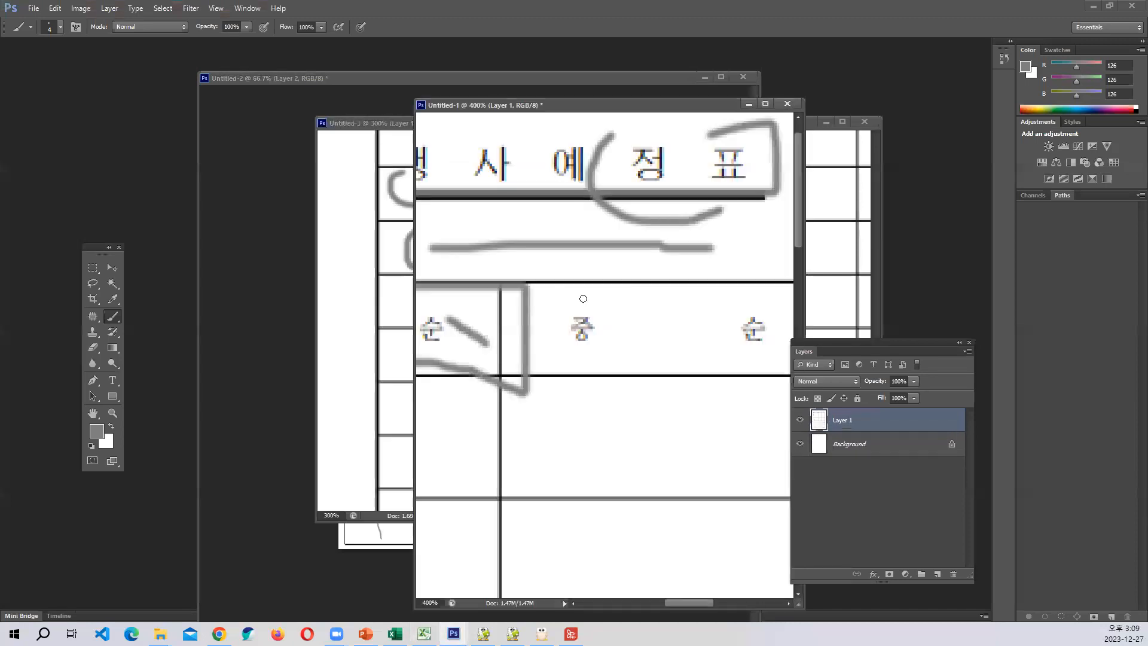
pyautogui.hotkey('alt', 'Tab')
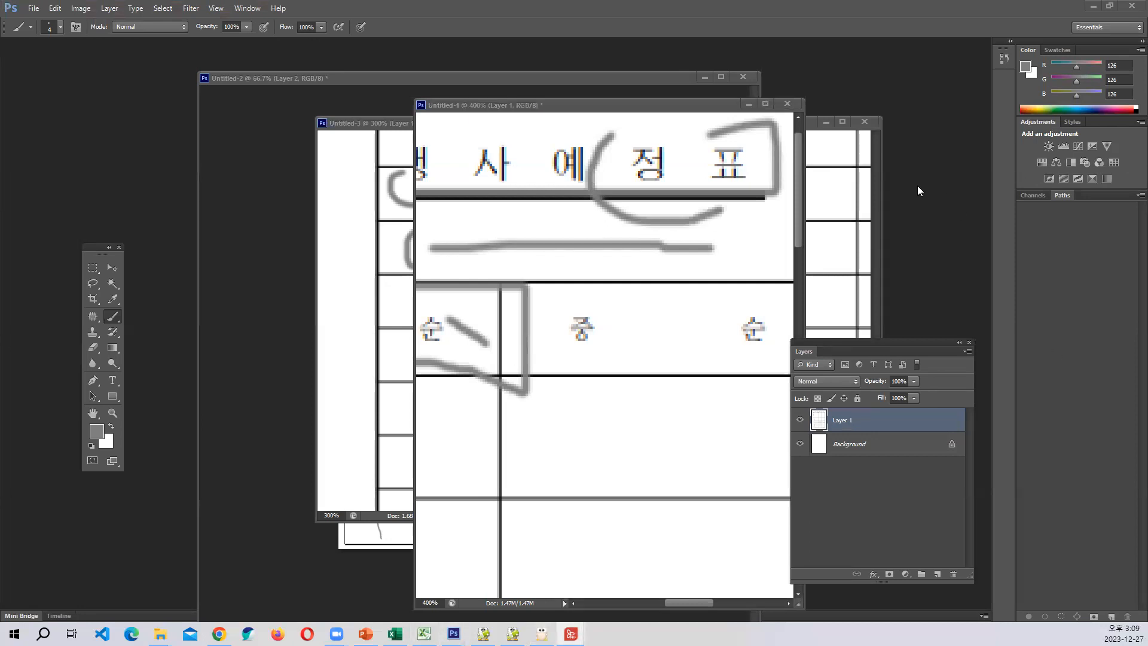
pyautogui.click(1091, 10)
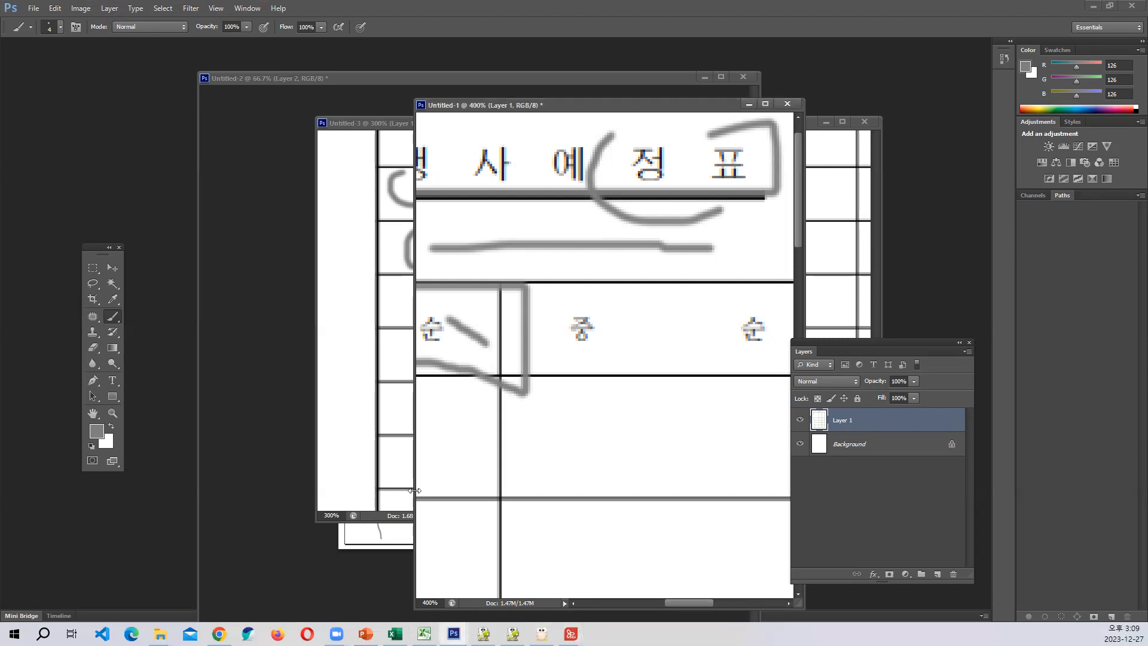
pyautogui.click(424, 633)
# Merge and center A1:K2 and enter the title 인장사용대장
pyautogui.moveTo(39, 128); pyautogui.dragTo(612, 143)
pyautogui.click(369, 63)
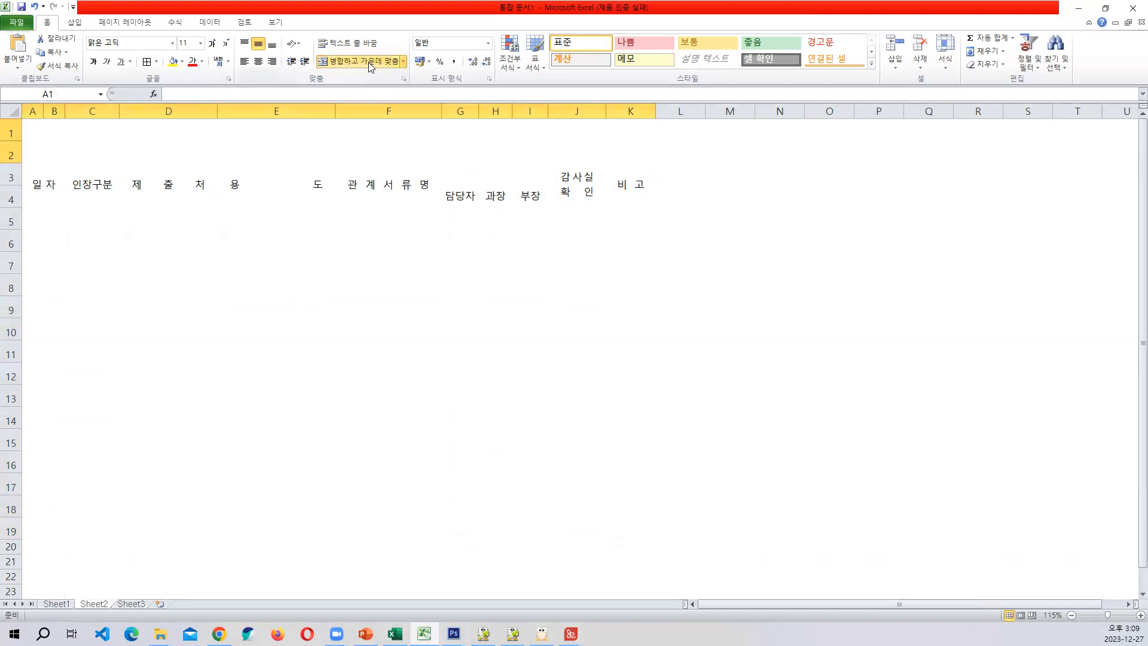
pyautogui.write('인')
pyautogui.write('장사용대장')
pyautogui.press('Return')
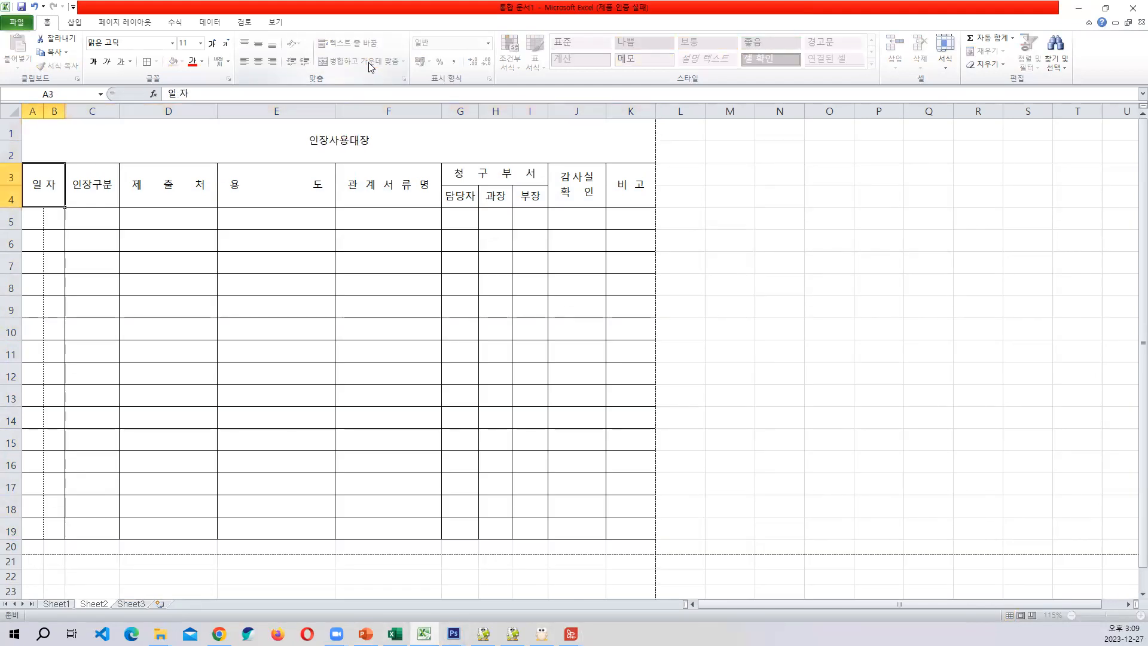
# Set the font size of the 인장사용대장 title to 14
pyautogui.click(346, 149)
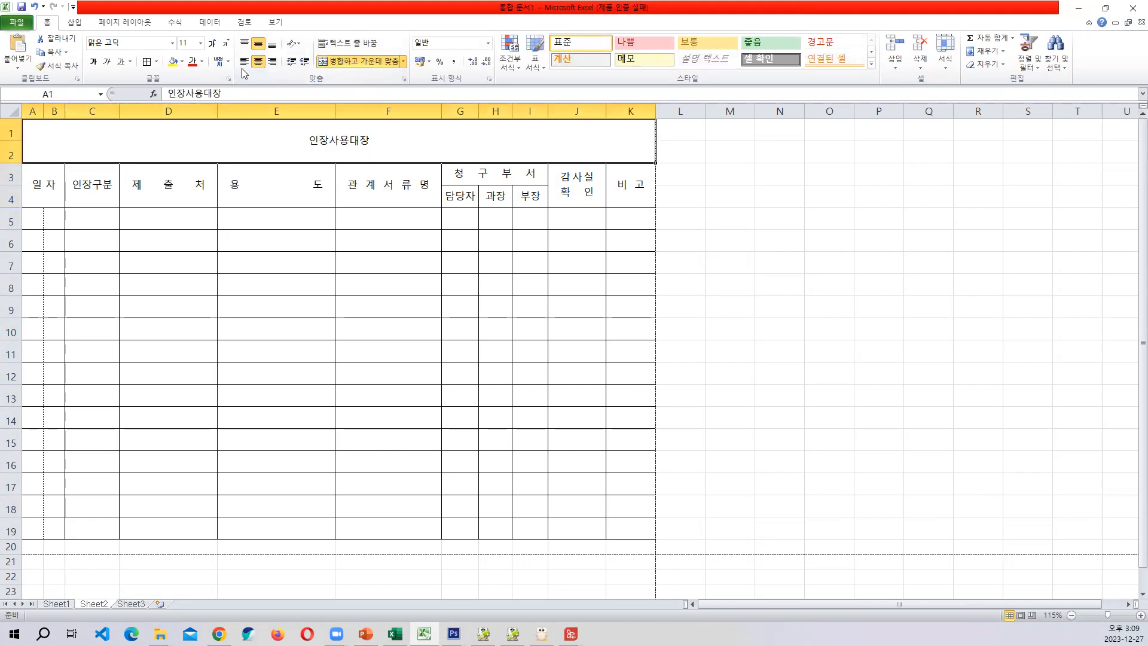
pyautogui.click(201, 43)
pyautogui.click(188, 120)
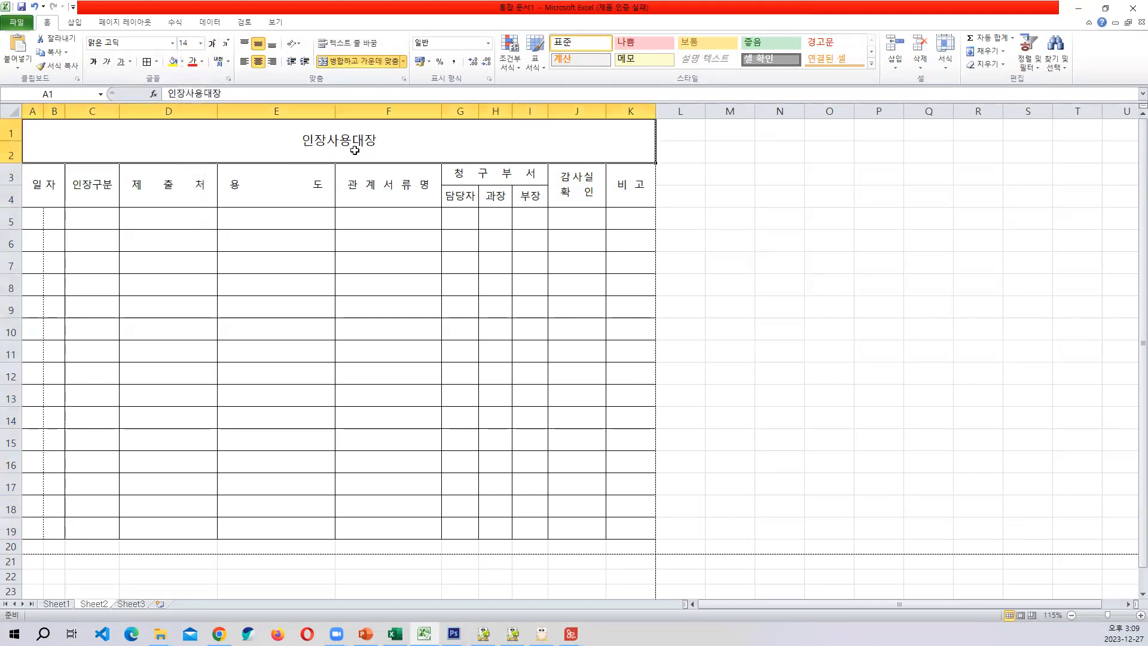
# Set the title's horizontal alignment to 균등 분할 (들여쓰기) with an indent of 25, trying a larger indent first
pyautogui.rightClick(349, 144)
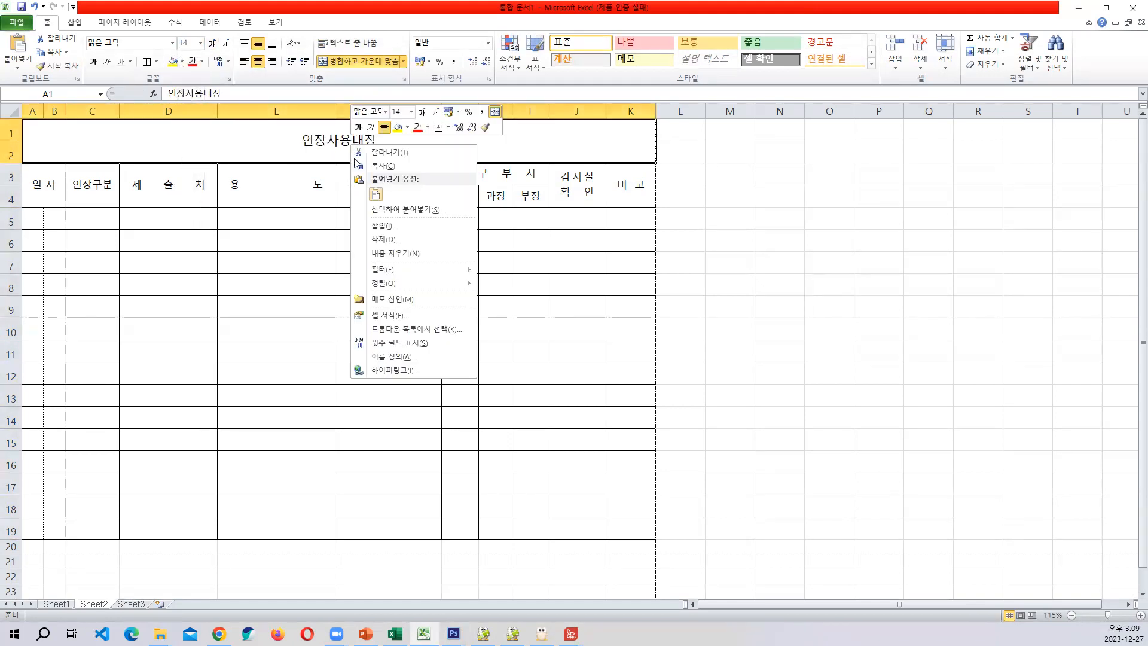
pyautogui.click(399, 320)
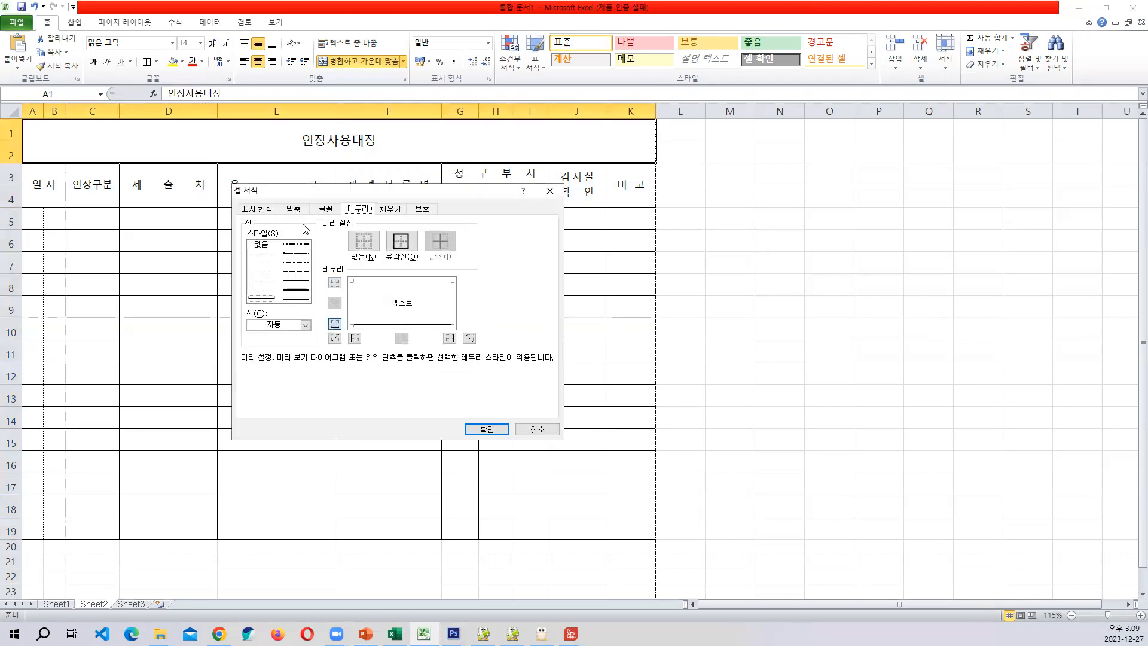
pyautogui.click(295, 210)
pyautogui.click(330, 246)
pyautogui.click(288, 313)
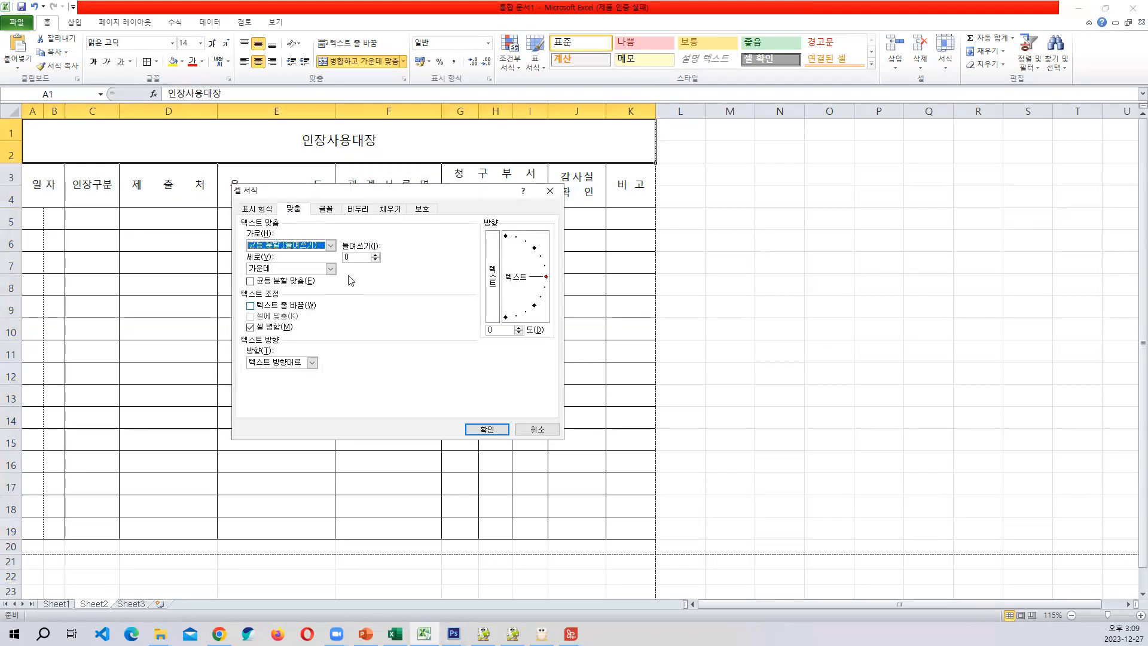
pyautogui.click(356, 257)
pyautogui.press('Return')
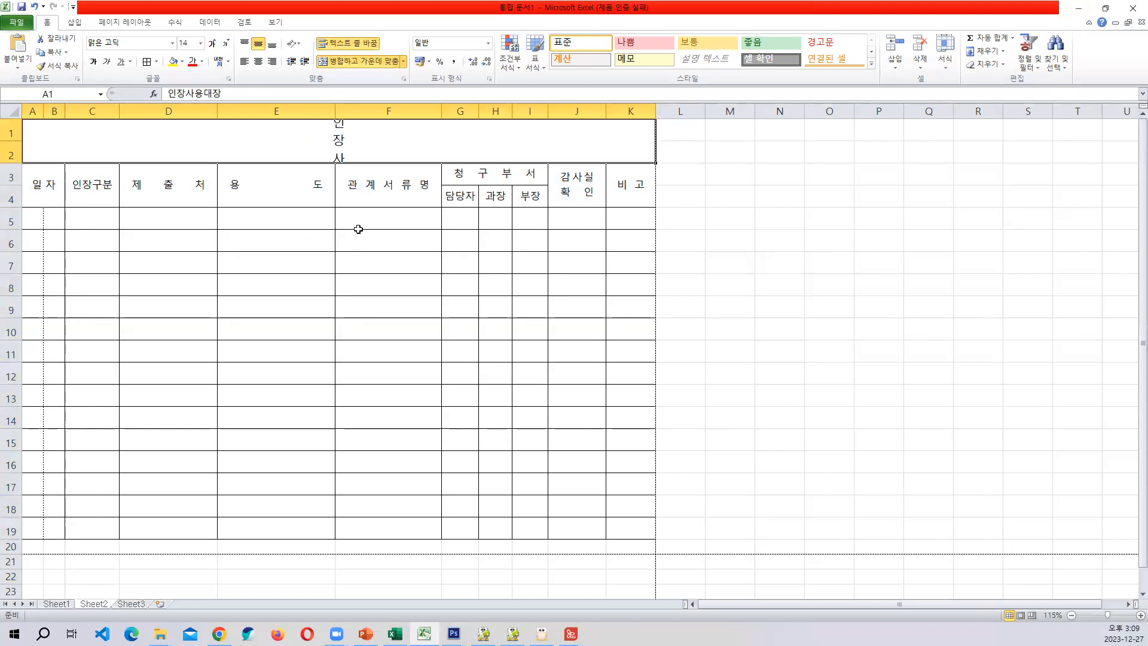
pyautogui.hotkey('ctrl', '1')
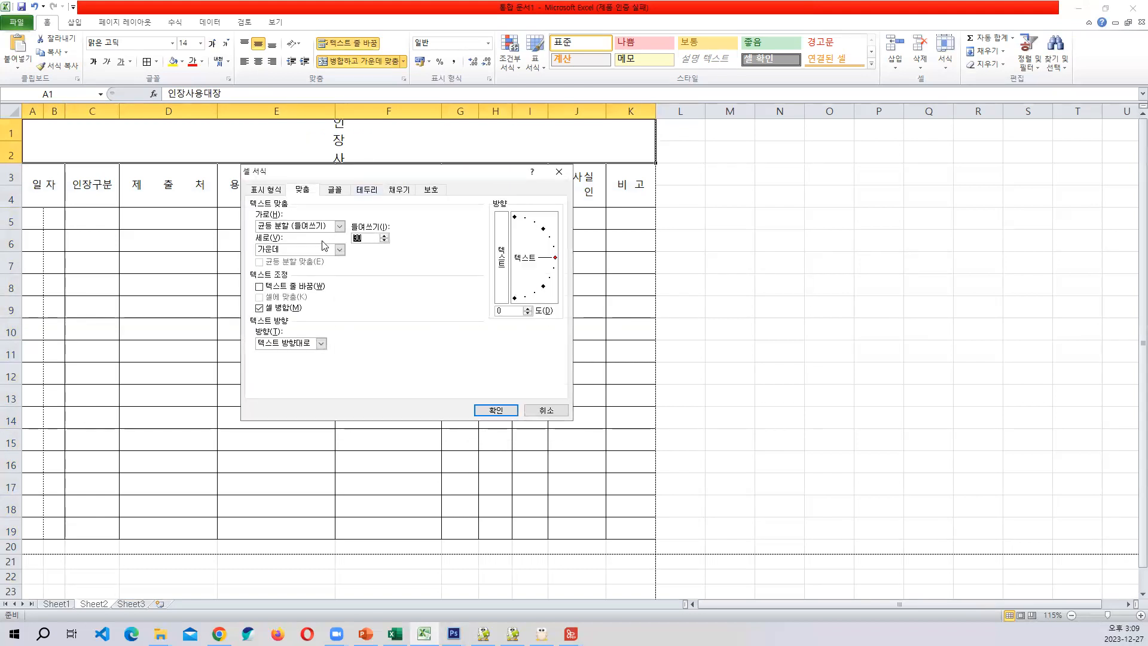
pyautogui.write('25')
pyautogui.press('Return')
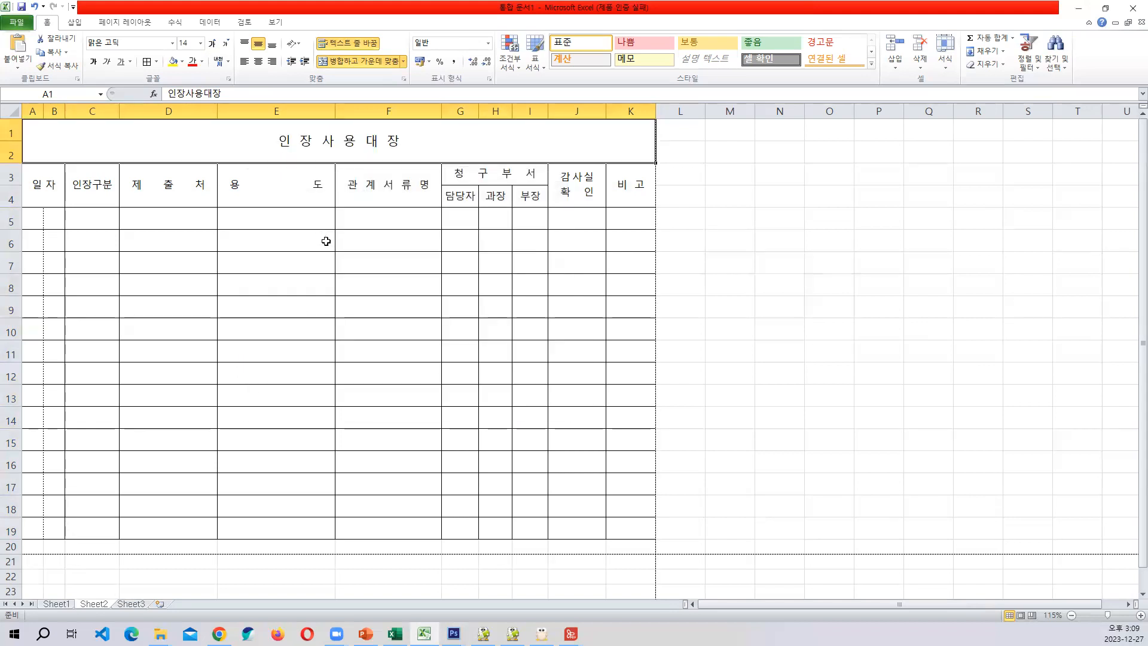
pyautogui.click(353, 332)
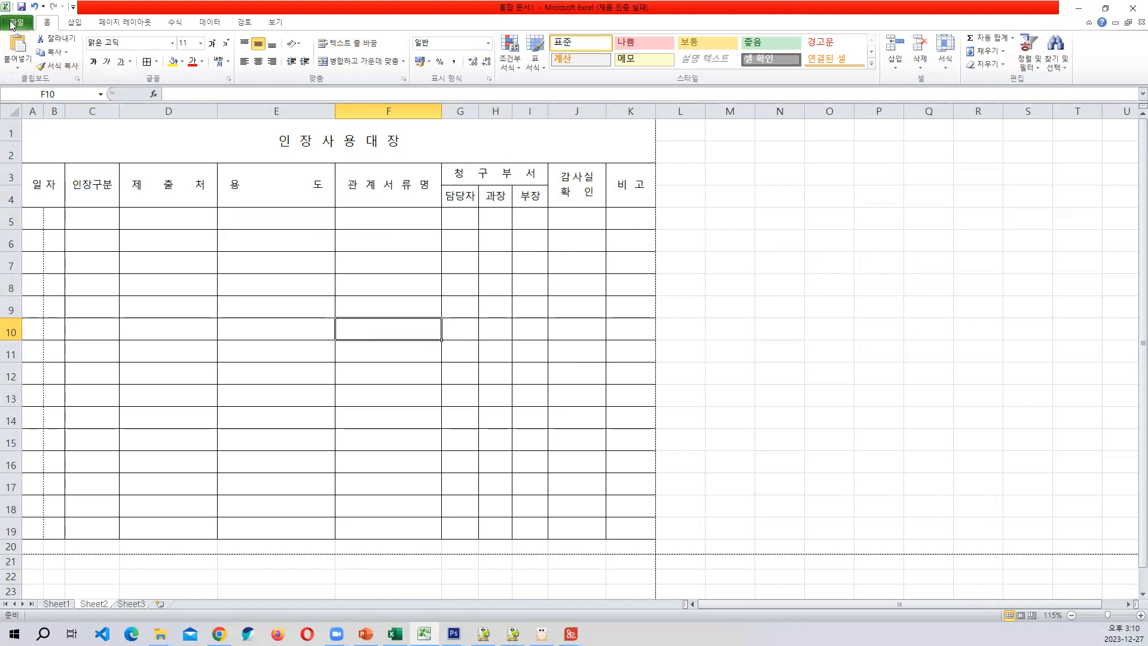
# Check the form's layout on the page in the print preview and return to the sheet
pyautogui.click(11, 26)
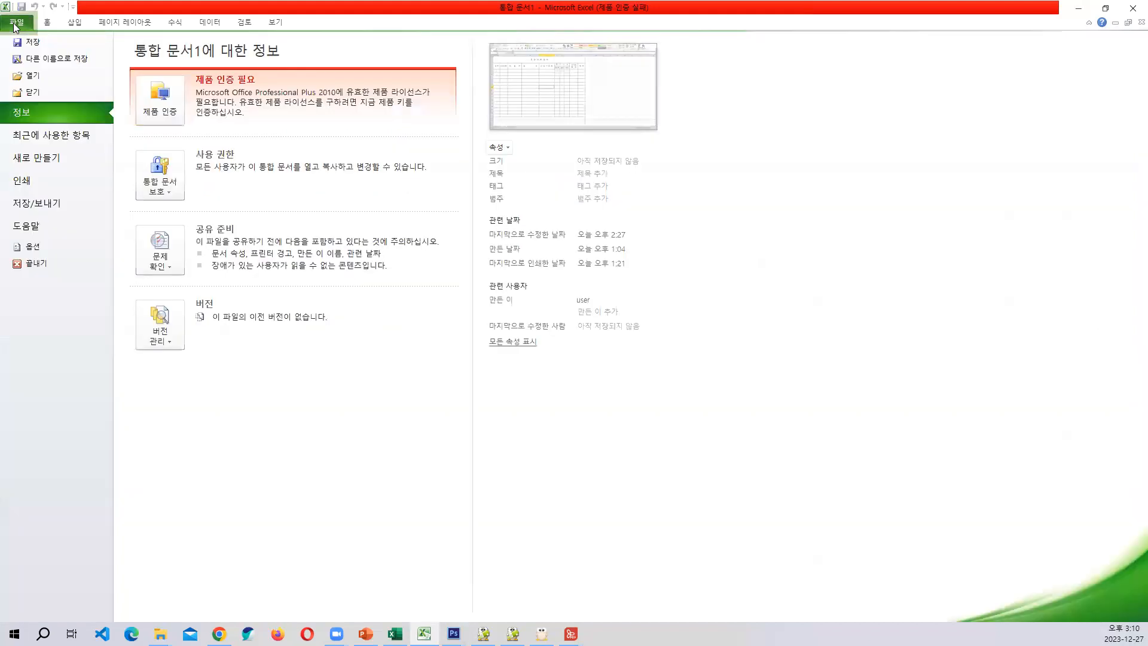
pyautogui.click(38, 186)
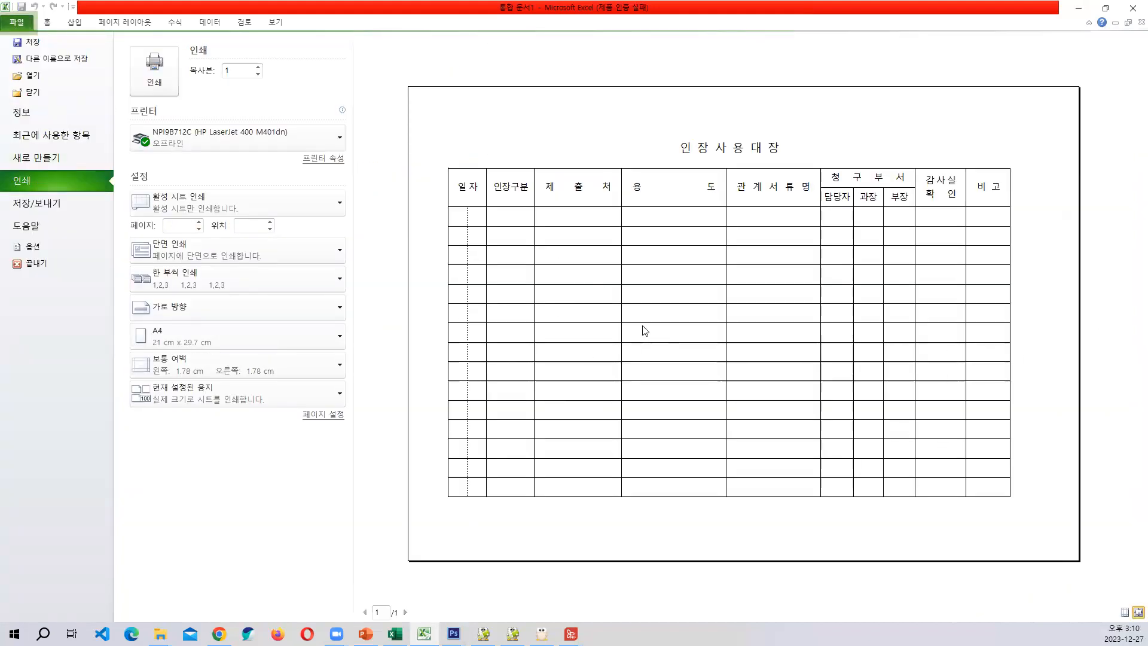
pyautogui.press('Escape')
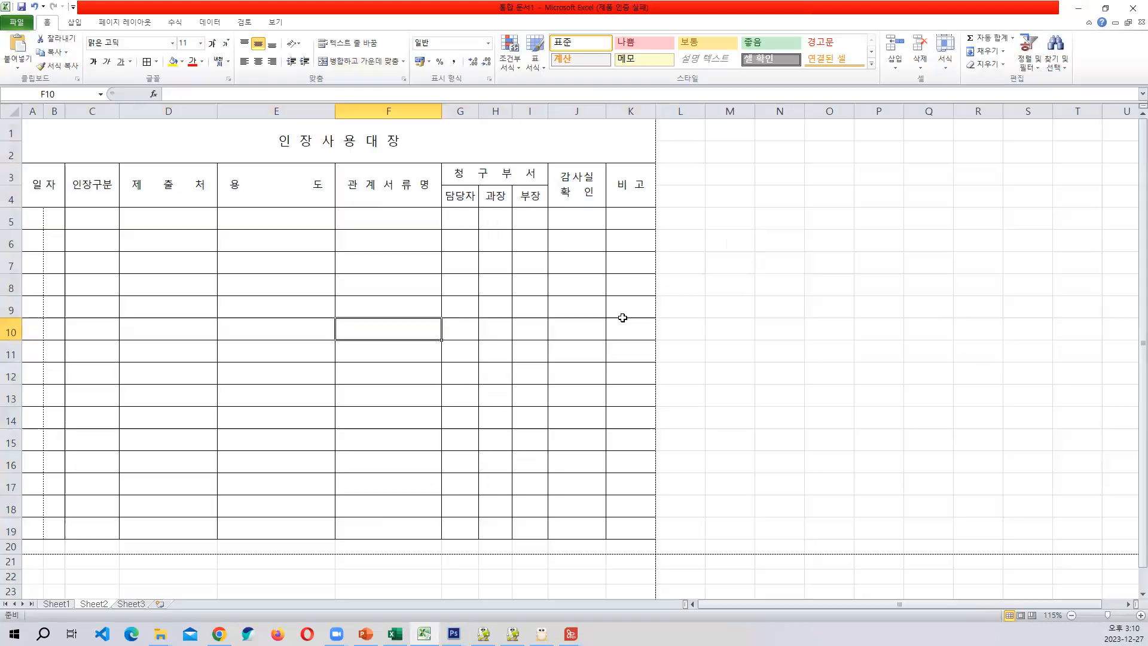
# Apply a thick box border around the table range A3:K19
pyautogui.moveTo(36, 173); pyautogui.dragTo(636, 532)
pyautogui.click(157, 62)
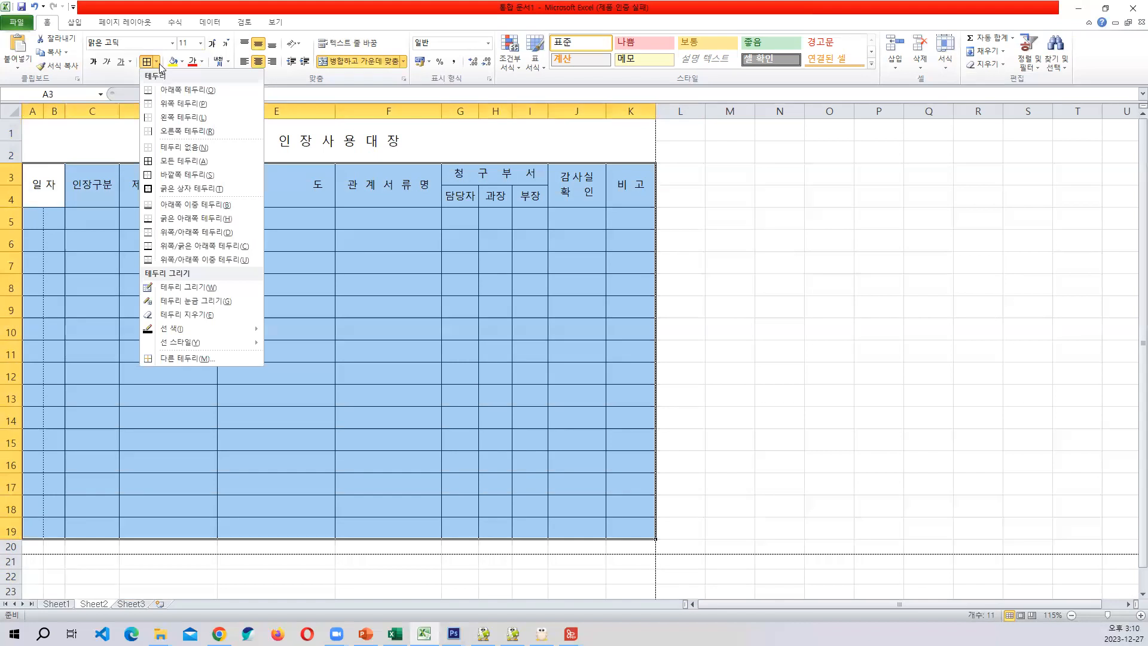
pyautogui.click(170, 189)
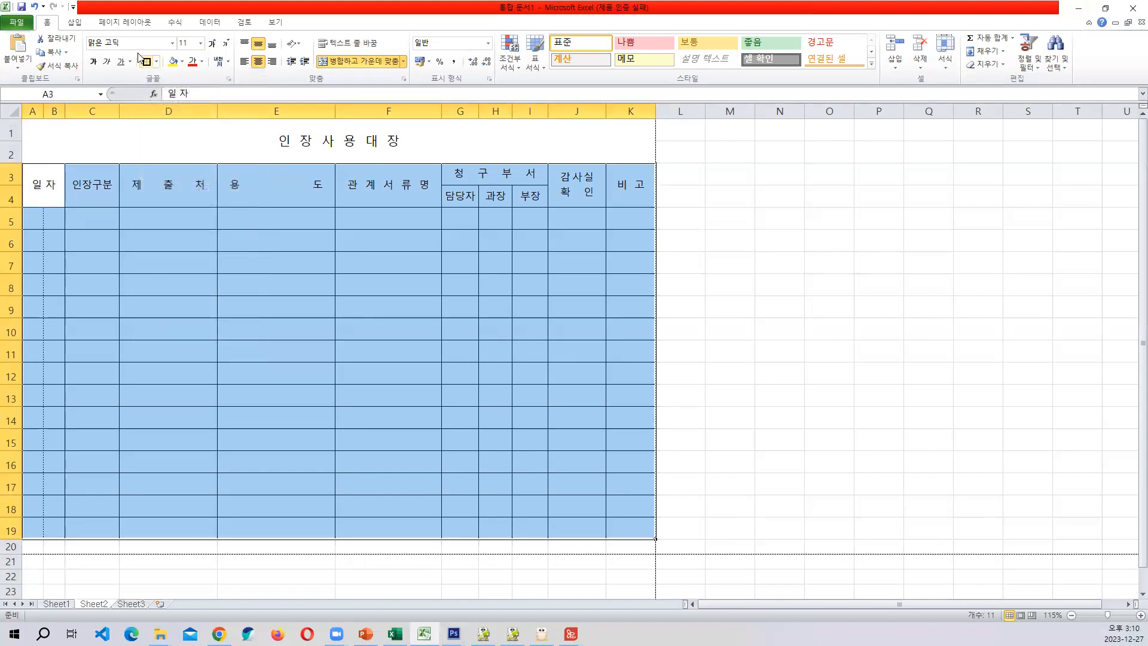
# Center the sheet horizontally on the printed page in the page setup margins
pyautogui.click(125, 23)
pyautogui.click(242, 79)
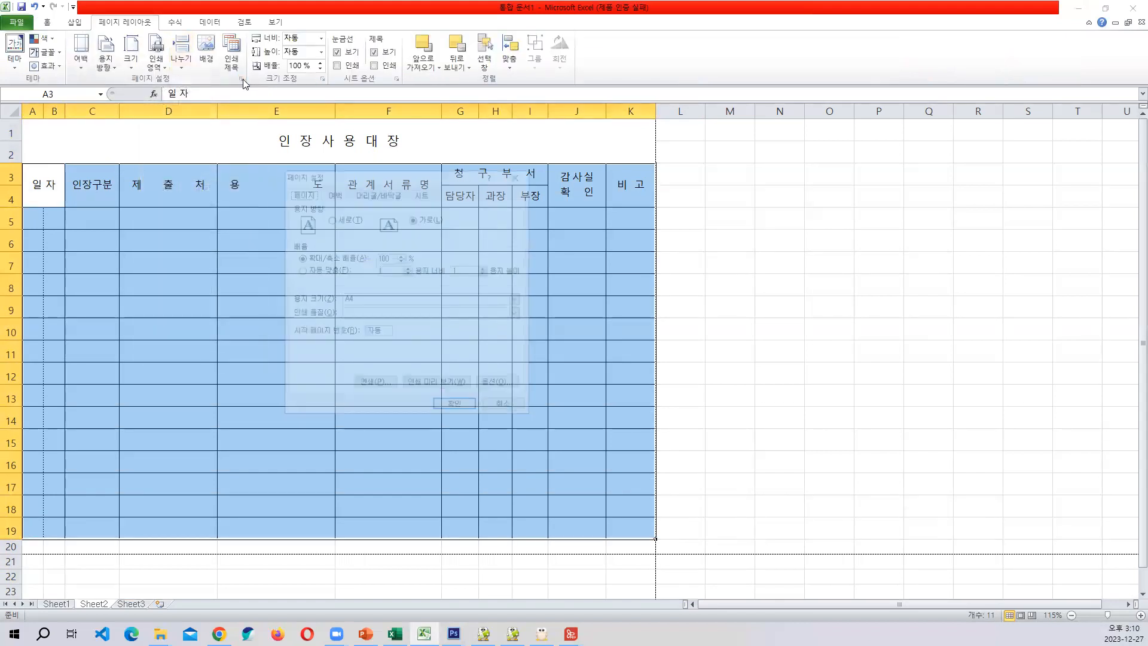
pyautogui.click(333, 193)
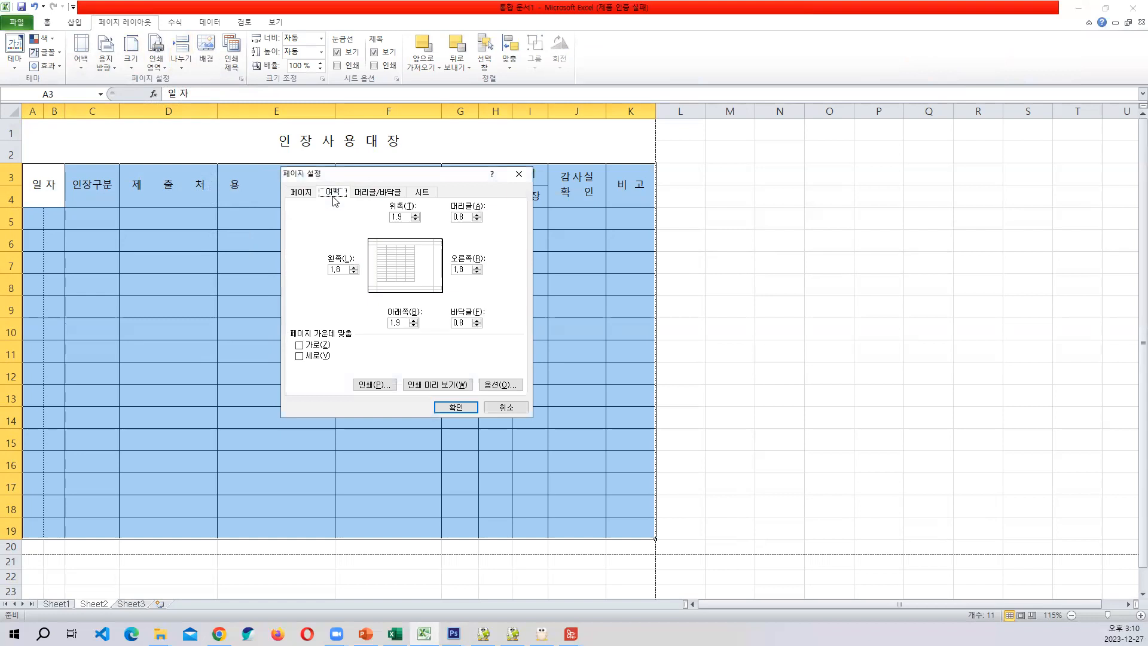
pyautogui.click(309, 347)
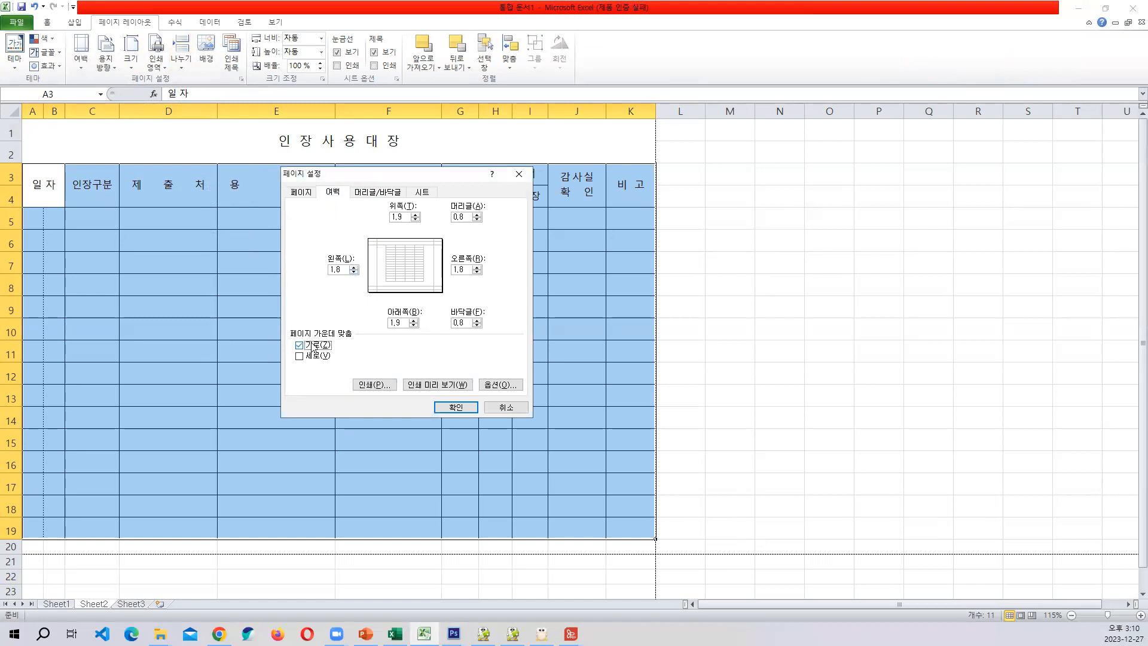
pyautogui.click(455, 407)
pyautogui.click(323, 378)
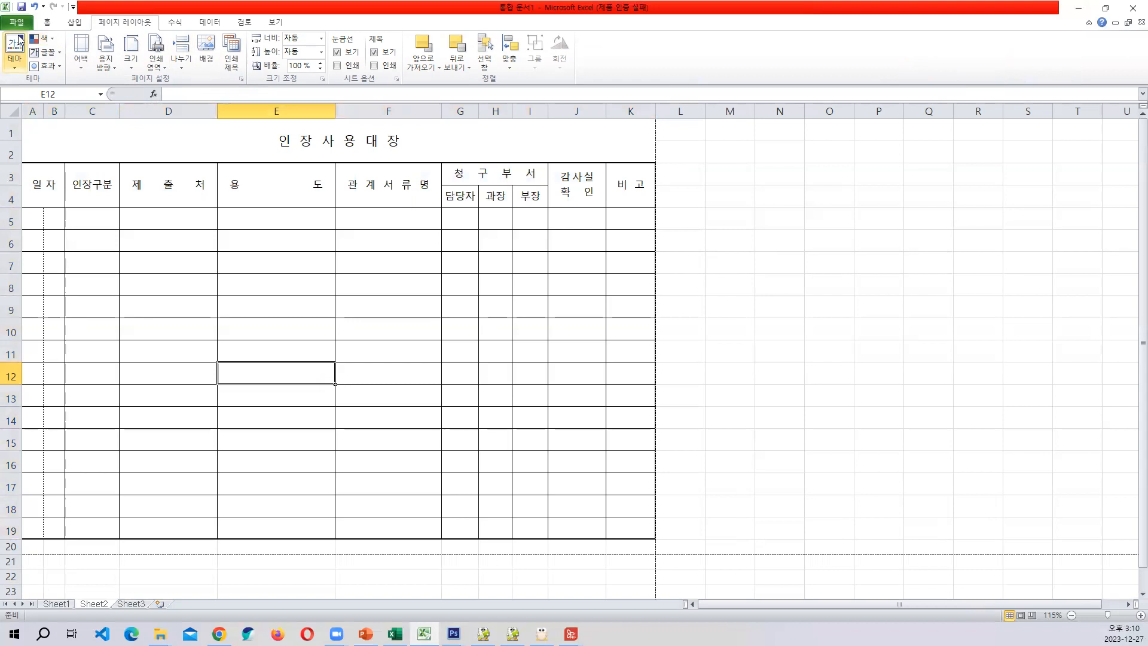
# Check the thick outline and horizontal centering in the print preview, then return to the sheet
pyautogui.click(17, 23)
pyautogui.click(48, 186)
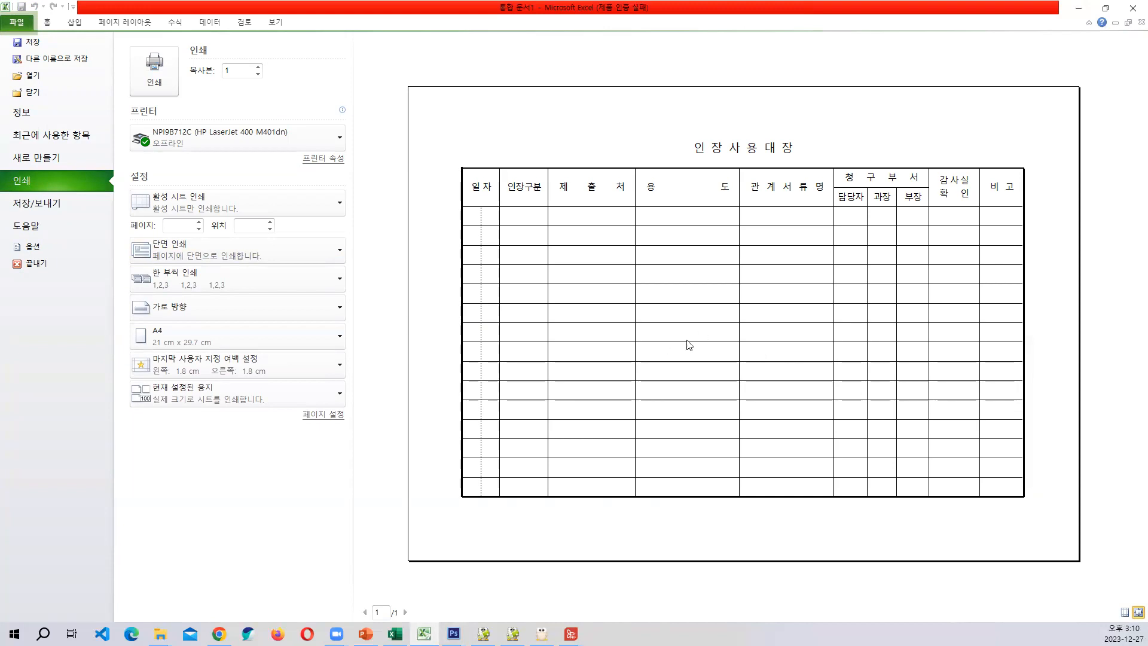
pyautogui.press('Escape')
pyautogui.click(626, 343)
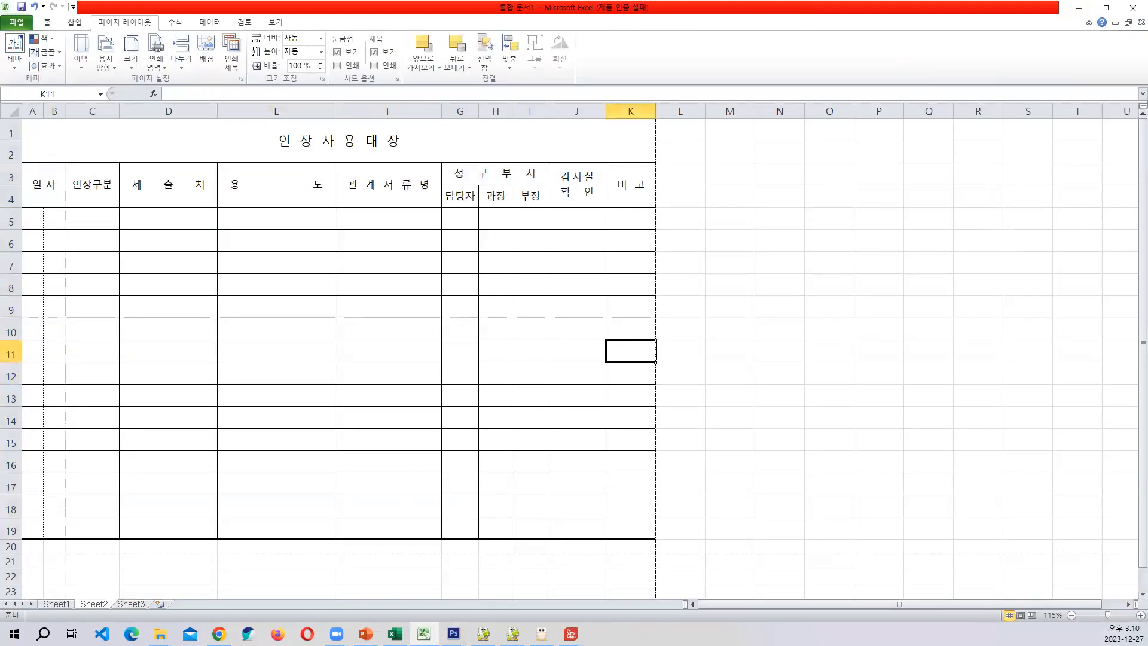